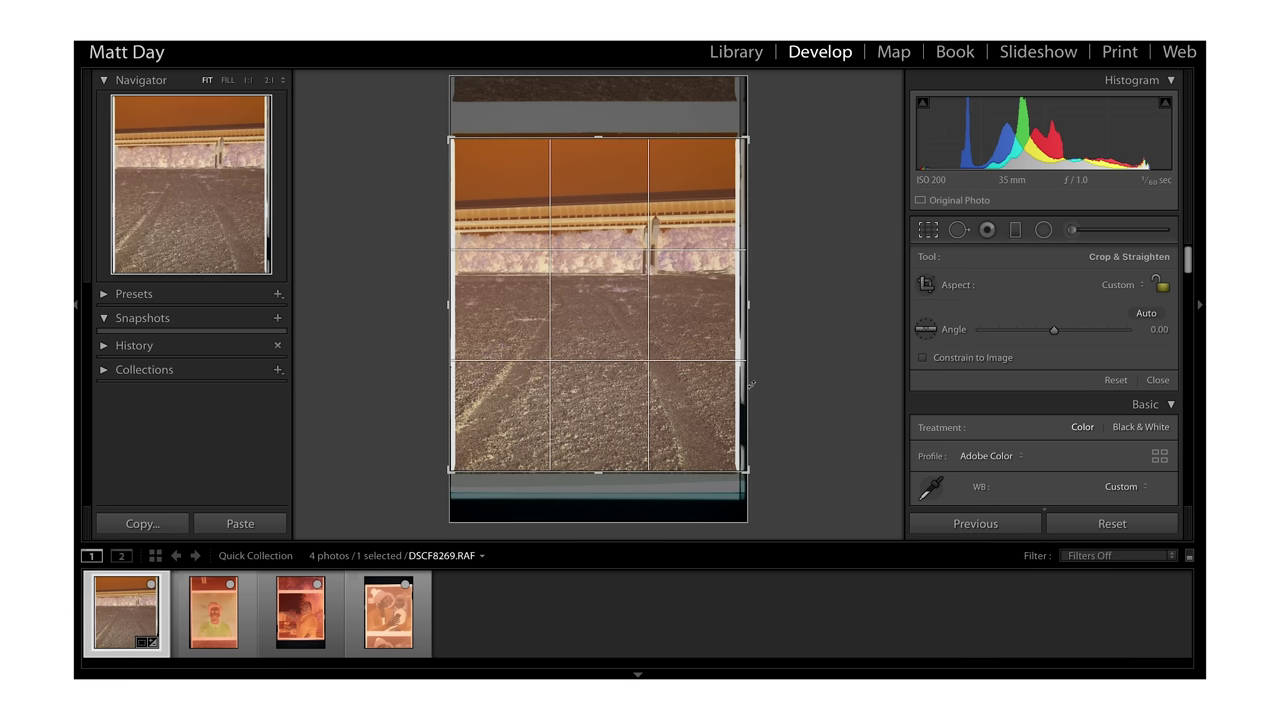
Tighten the crop on both sides of the landscape negative to exclude the film borders, and commit it.
{"action": "left_click_drag", "start_coordinate": [745, 387], "coordinate": [741, 389]}
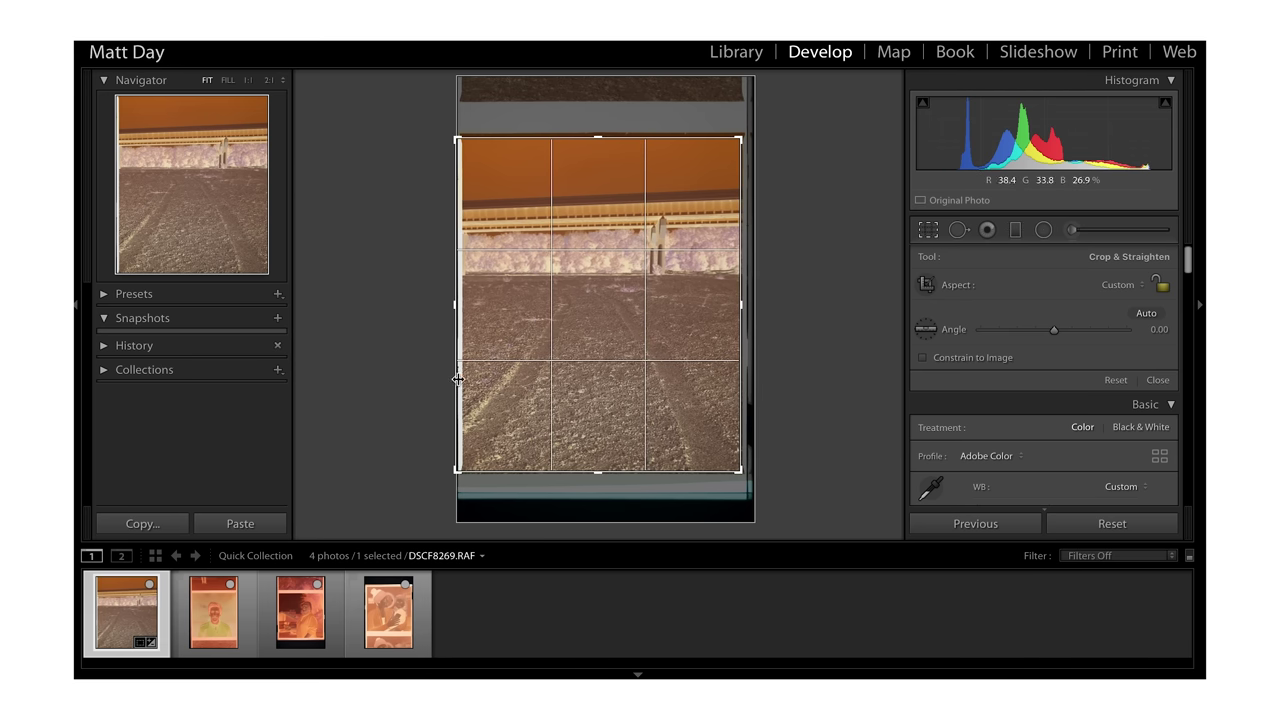
{"action": "left_click_drag", "start_coordinate": [457, 381], "coordinate": [464, 380]}
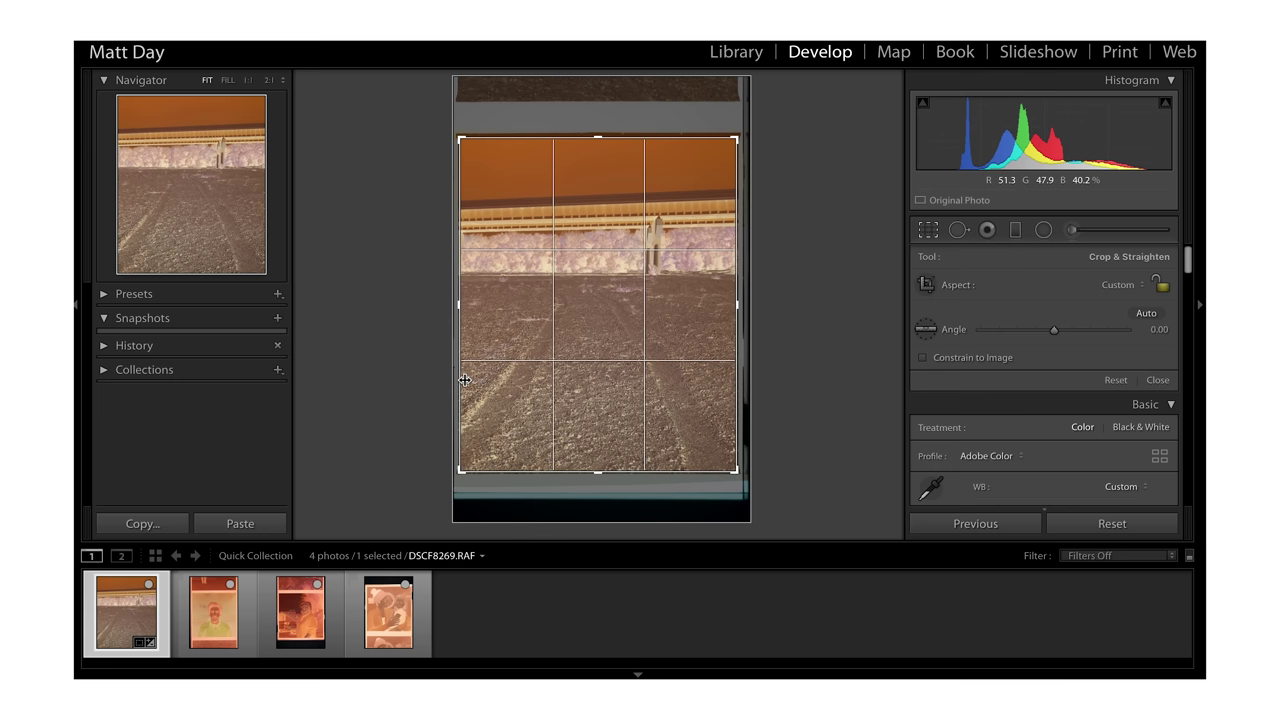
{"action": "key", "text": "Return"}
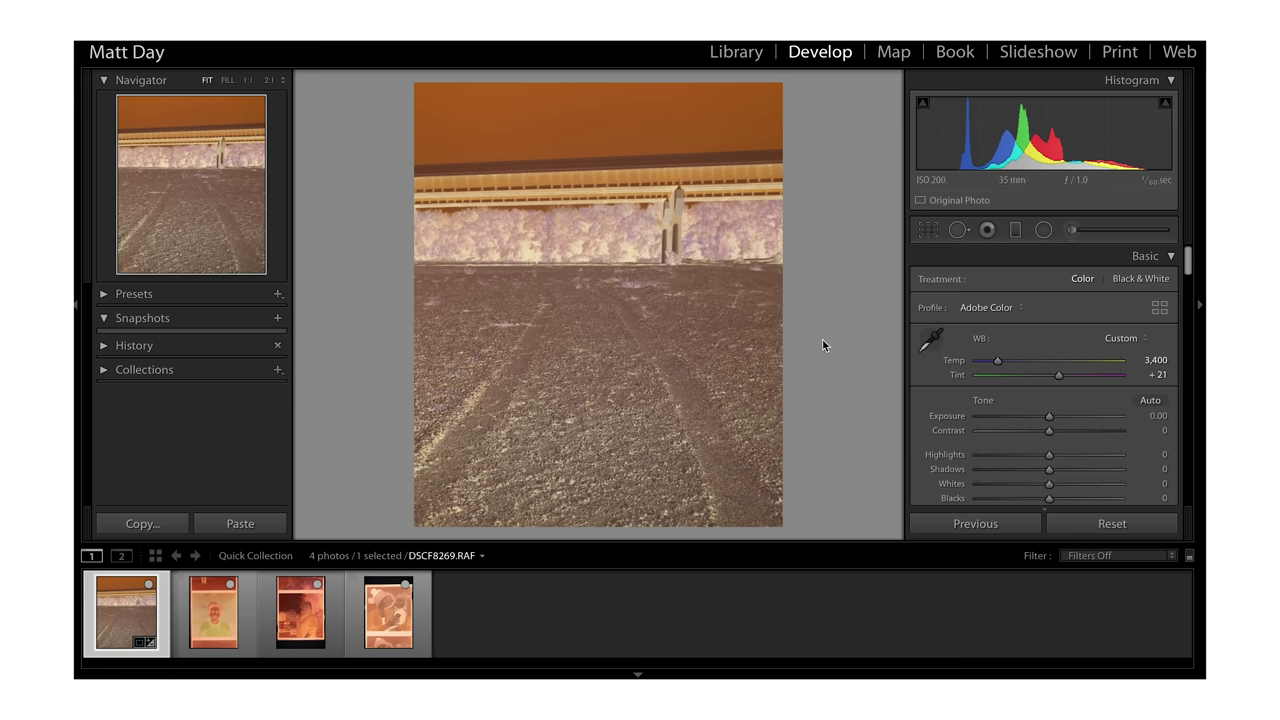
Convert the landscape negative in Negative Lab Pro using the Noritsu color model and 3 – Default pre-saturation, and reset its tones.
{"action": "key", "text": "super+n"}
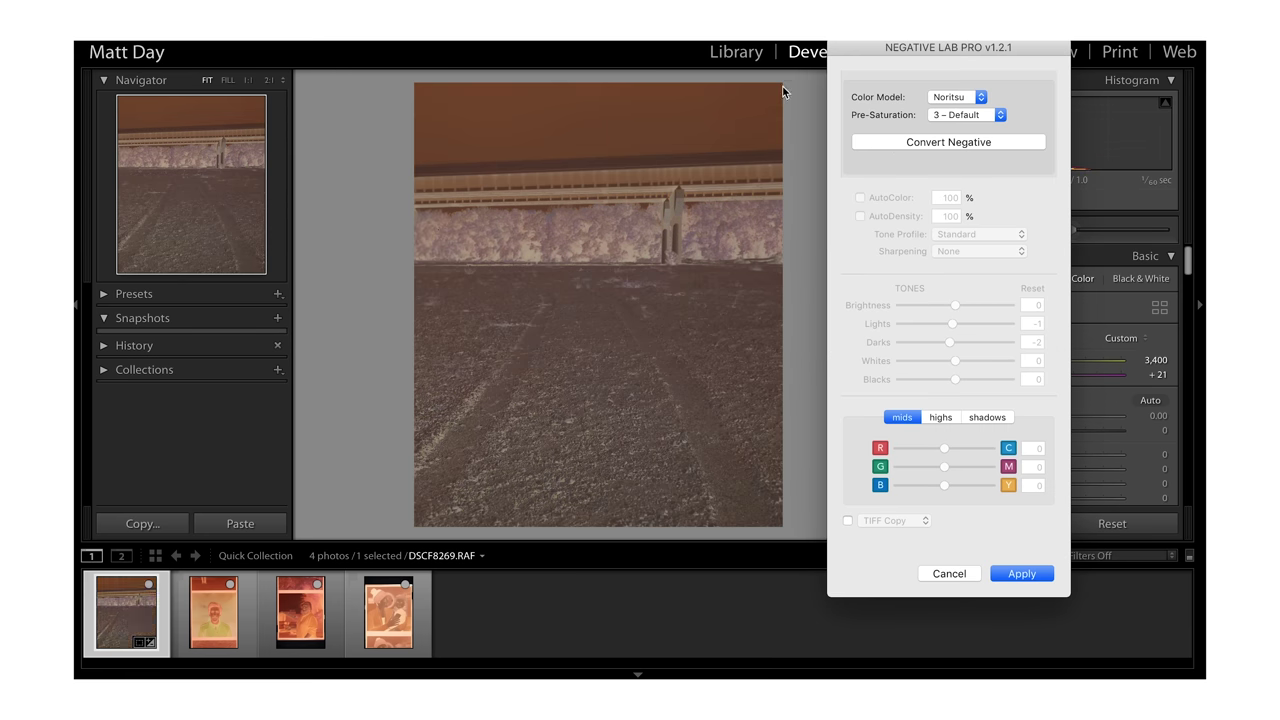
{"action": "left_click", "coordinate": [971, 100]}
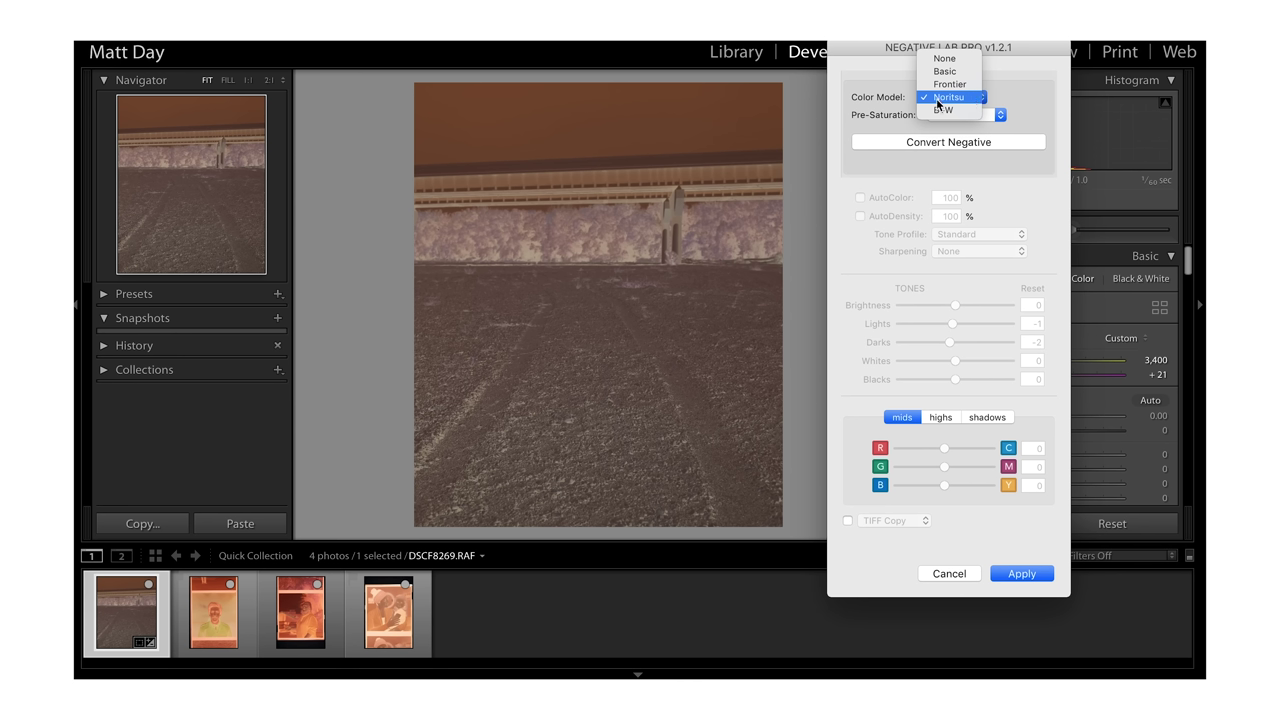
{"action": "left_click", "coordinate": [940, 99]}
{"action": "left_click", "coordinate": [932, 143]}
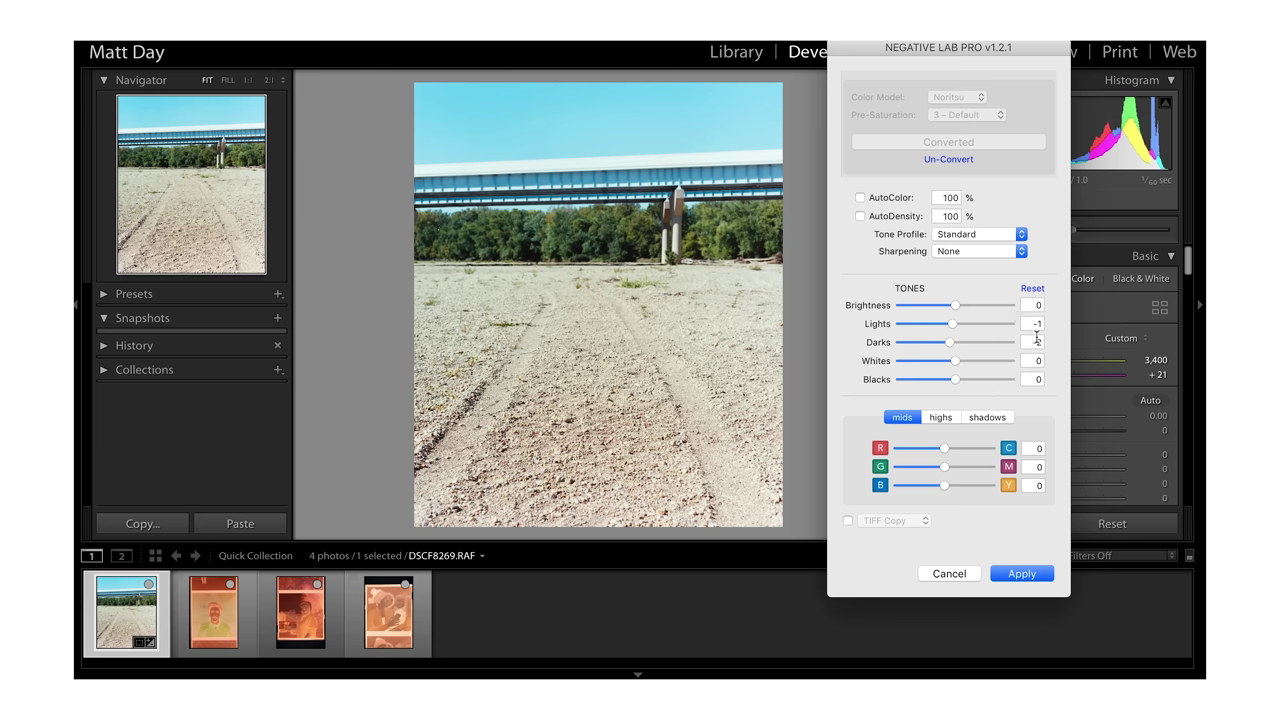
{"action": "left_click", "coordinate": [1034, 290]}
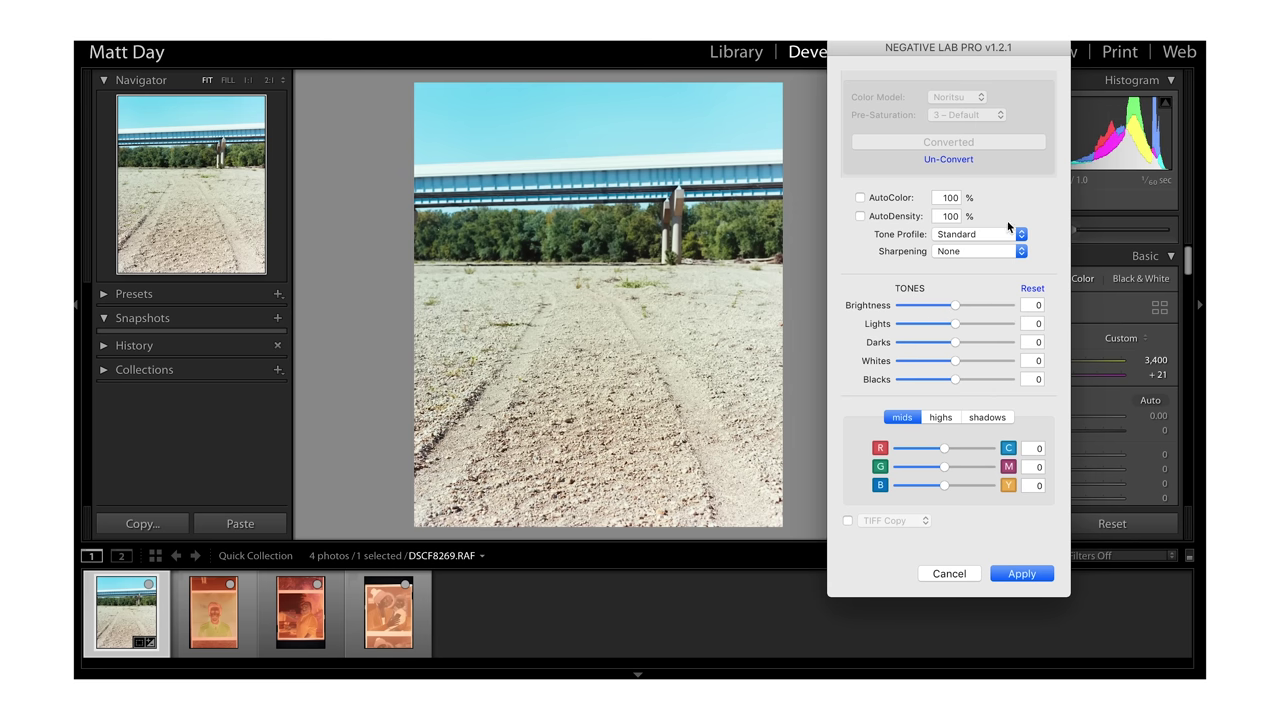
Compare the converted landscape with AutoColor at 100% on and off, leaving it off.
{"action": "left_click", "coordinate": [861, 199]}
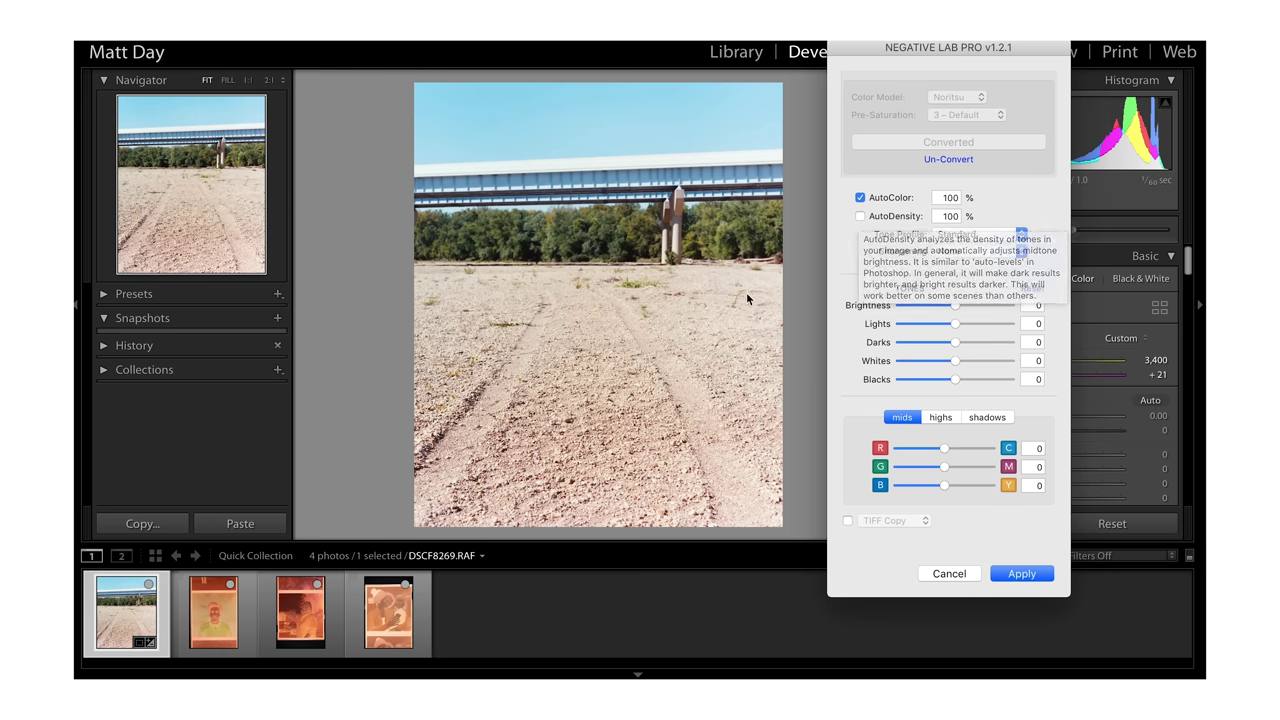
{"action": "left_click", "coordinate": [859, 198]}
{"action": "left_click", "coordinate": [859, 198]}
{"action": "left_click", "coordinate": [859, 198]}
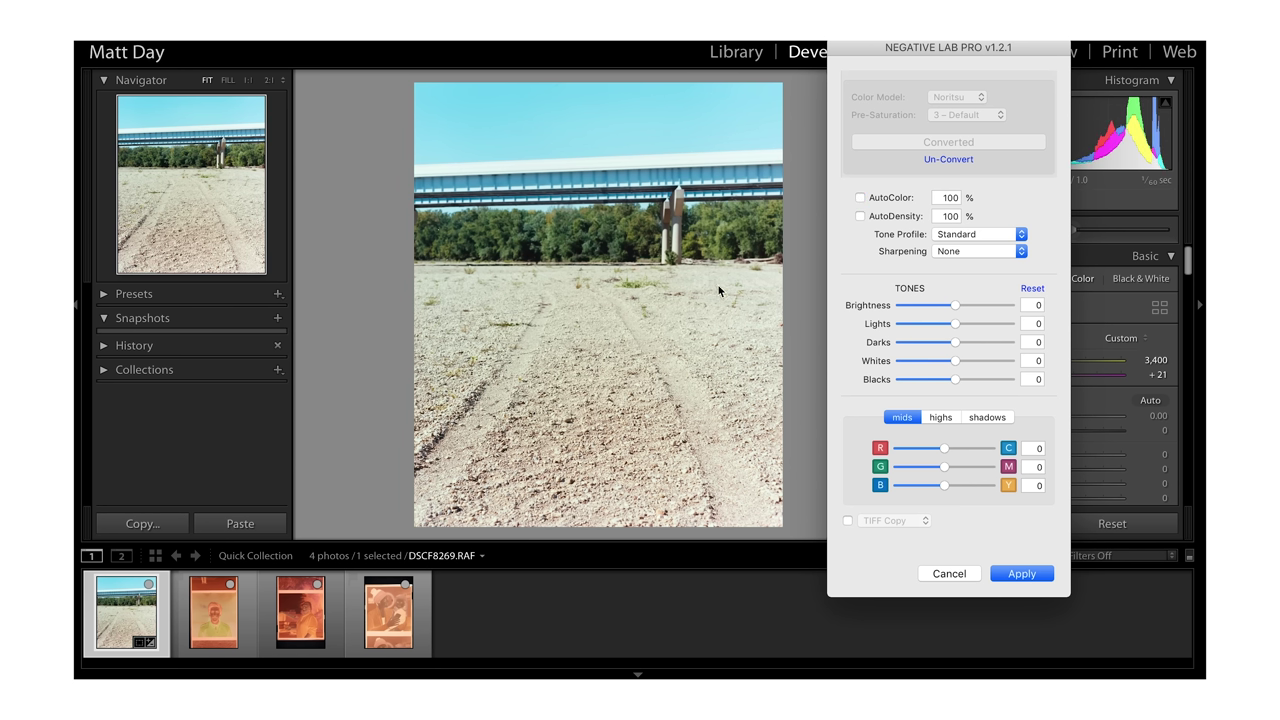
{"action": "left_click", "coordinate": [861, 199]}
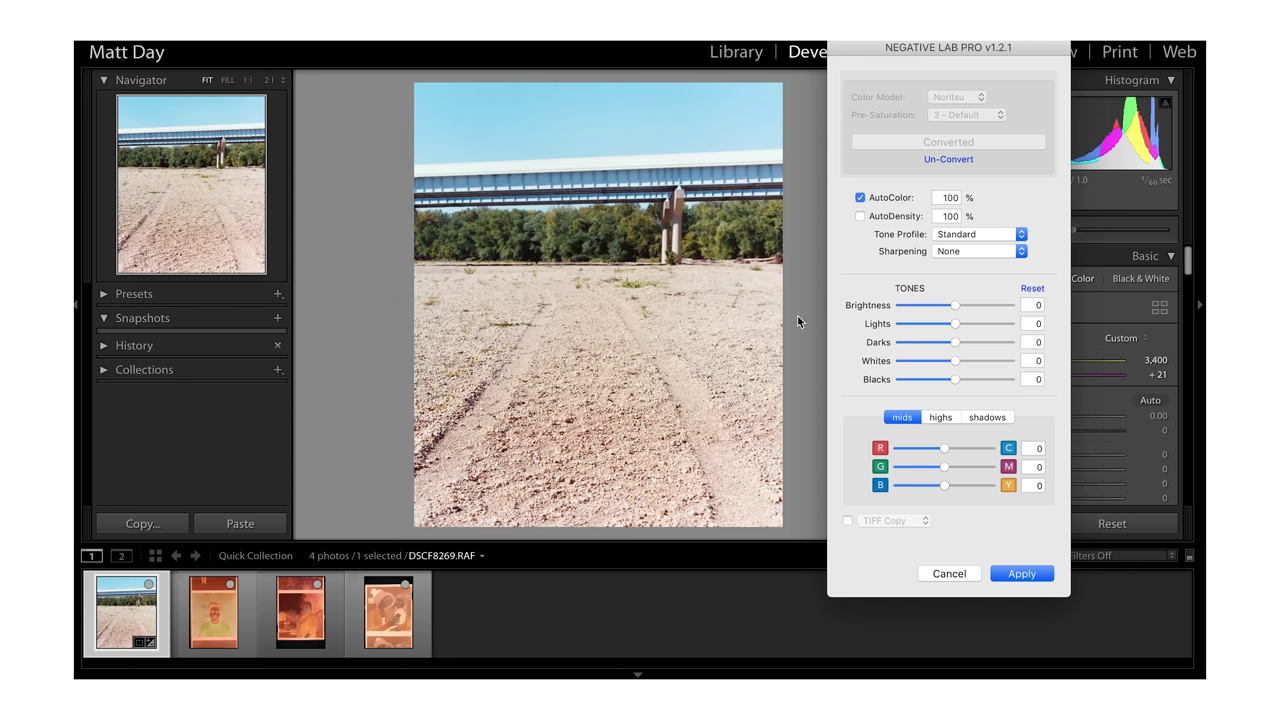
{"action": "left_click", "coordinate": [860, 199]}
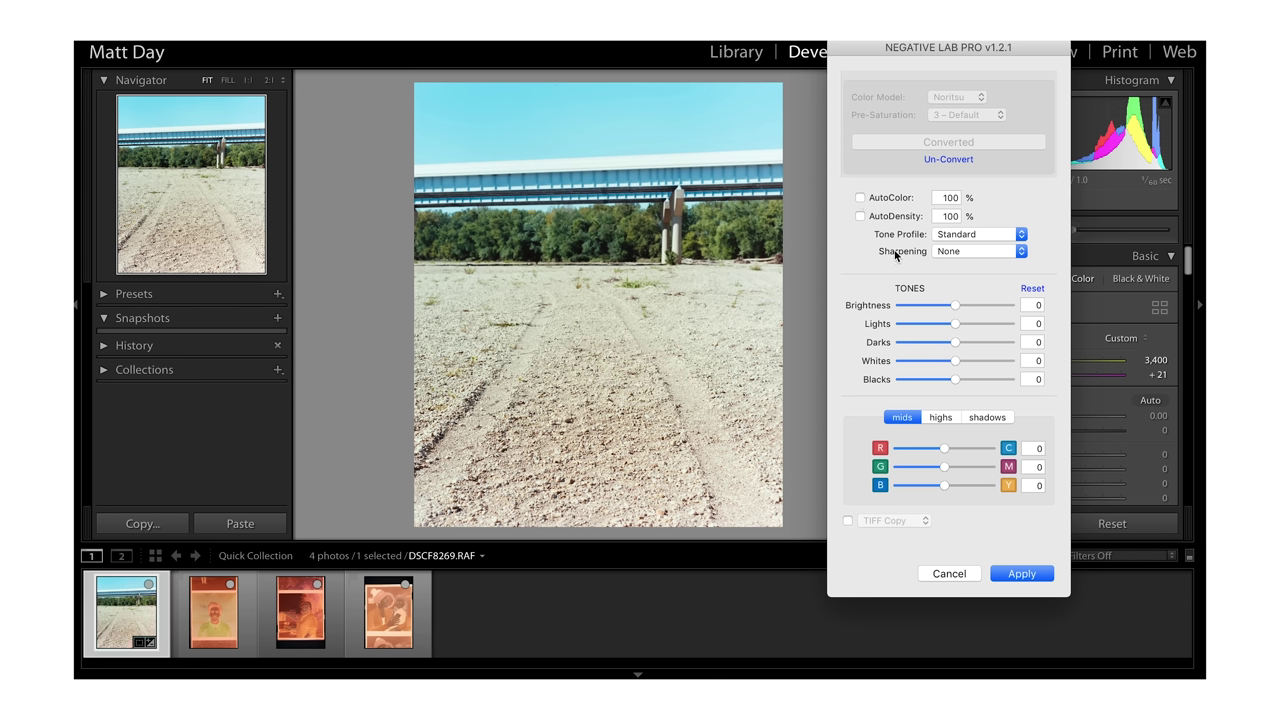
{"action": "left_click", "coordinate": [860, 198]}
Compare the converted landscape with AutoDensity at 100% on and off, leaving it off.
{"action": "left_click", "coordinate": [860, 216]}
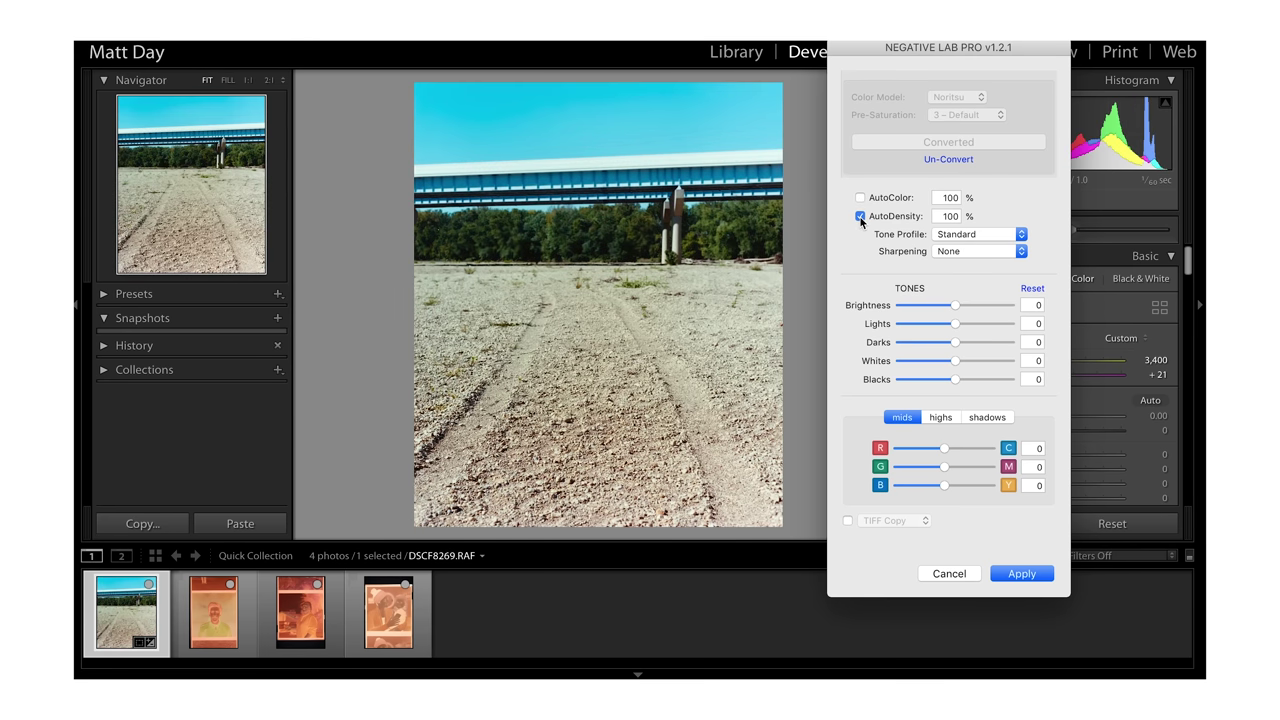
{"action": "left_click", "coordinate": [860, 216]}
{"action": "left_click", "coordinate": [860, 216]}
{"action": "left_click", "coordinate": [860, 216]}
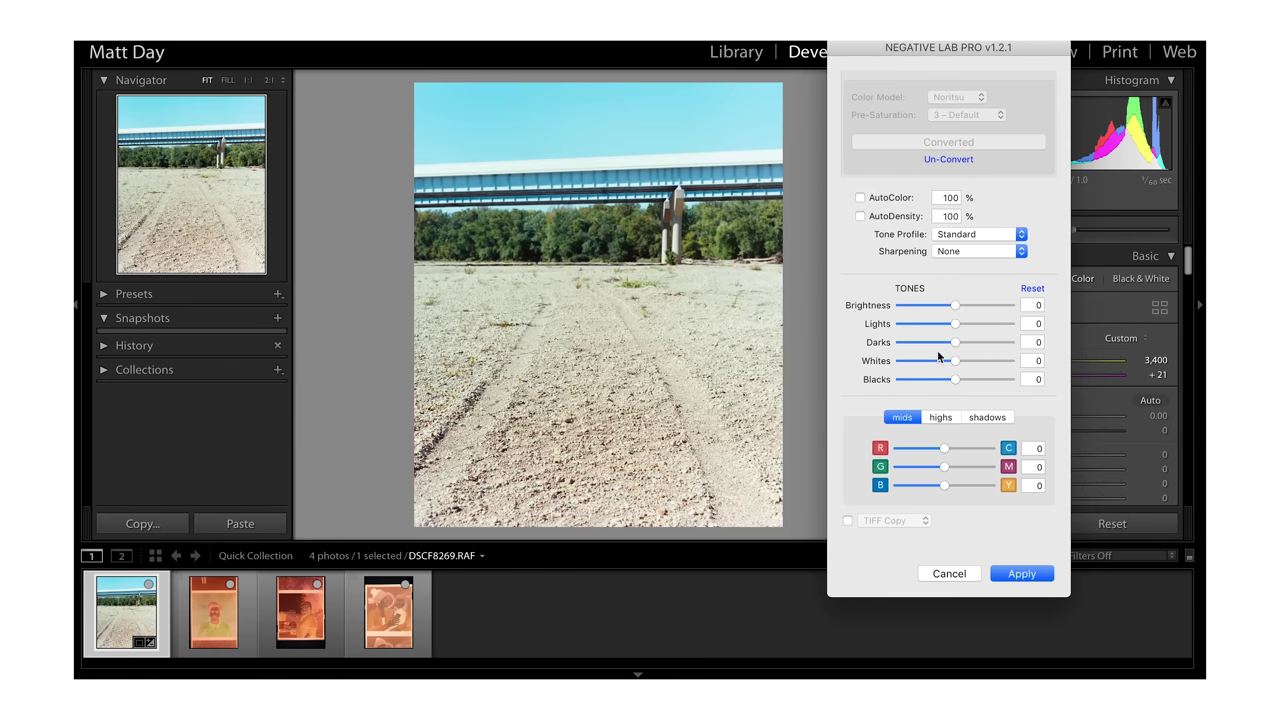
Lower Lights to -2, fine-tune the red-cyan balance in the shadows, and apply the landscape's conversion settings.
{"action": "left_click_drag", "start_coordinate": [955, 328], "coordinate": [950, 330]}
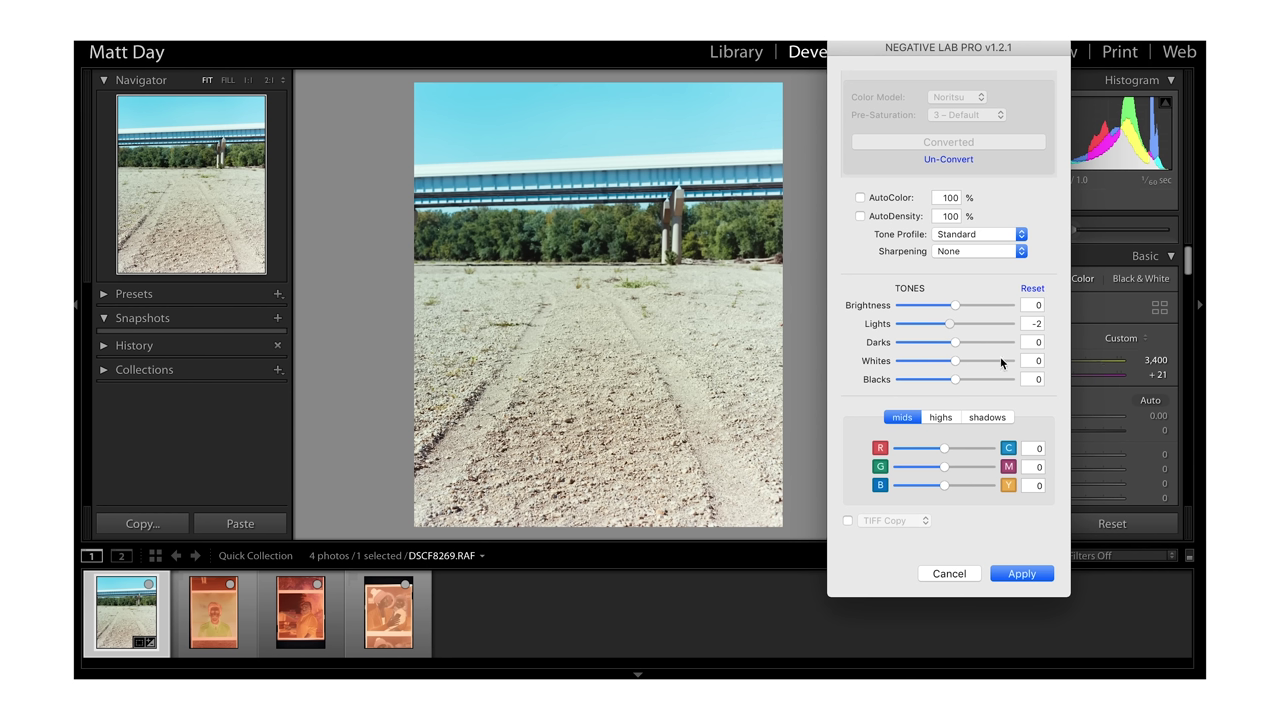
{"action": "left_click", "coordinate": [945, 419]}
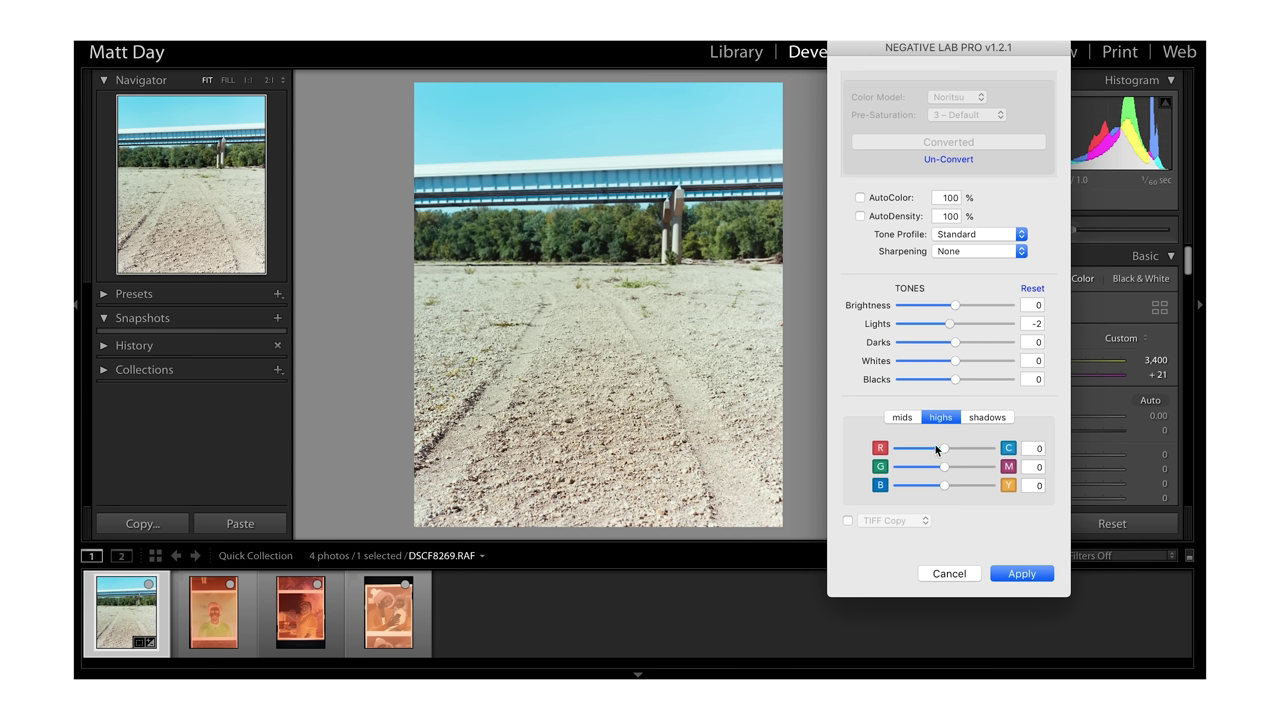
{"action": "left_click", "coordinate": [986, 419]}
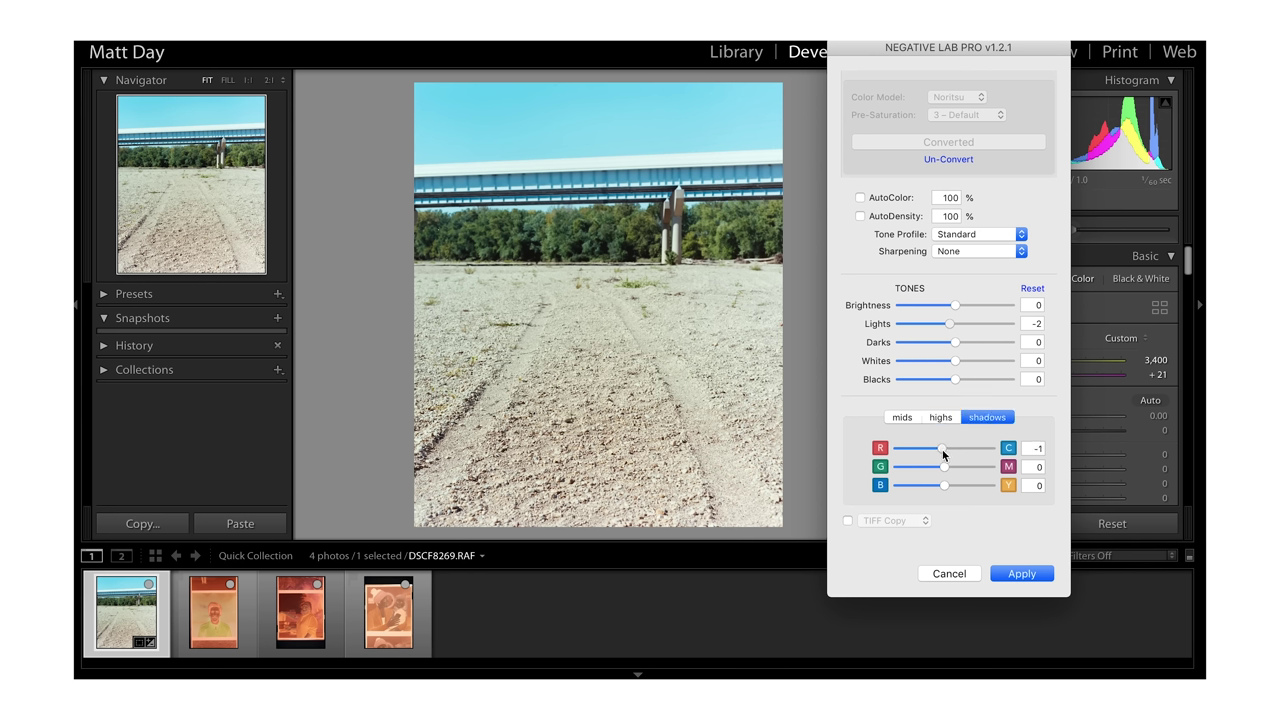
{"action": "mouse_move", "coordinate": [940, 453]}
{"action": "left_mouse_down"}
{"action": "mouse_move", "coordinate": [967, 453]}
{"action": "mouse_move", "coordinate": [925, 458]}
{"action": "mouse_move", "coordinate": [963, 451]}
{"action": "mouse_move", "coordinate": [929, 452]}
{"action": "mouse_move", "coordinate": [938, 458]}
{"action": "left_mouse_up"}
{"action": "left_click_drag", "start_coordinate": [937, 450], "coordinate": [941, 451]}
{"action": "left_click", "coordinate": [941, 417]}
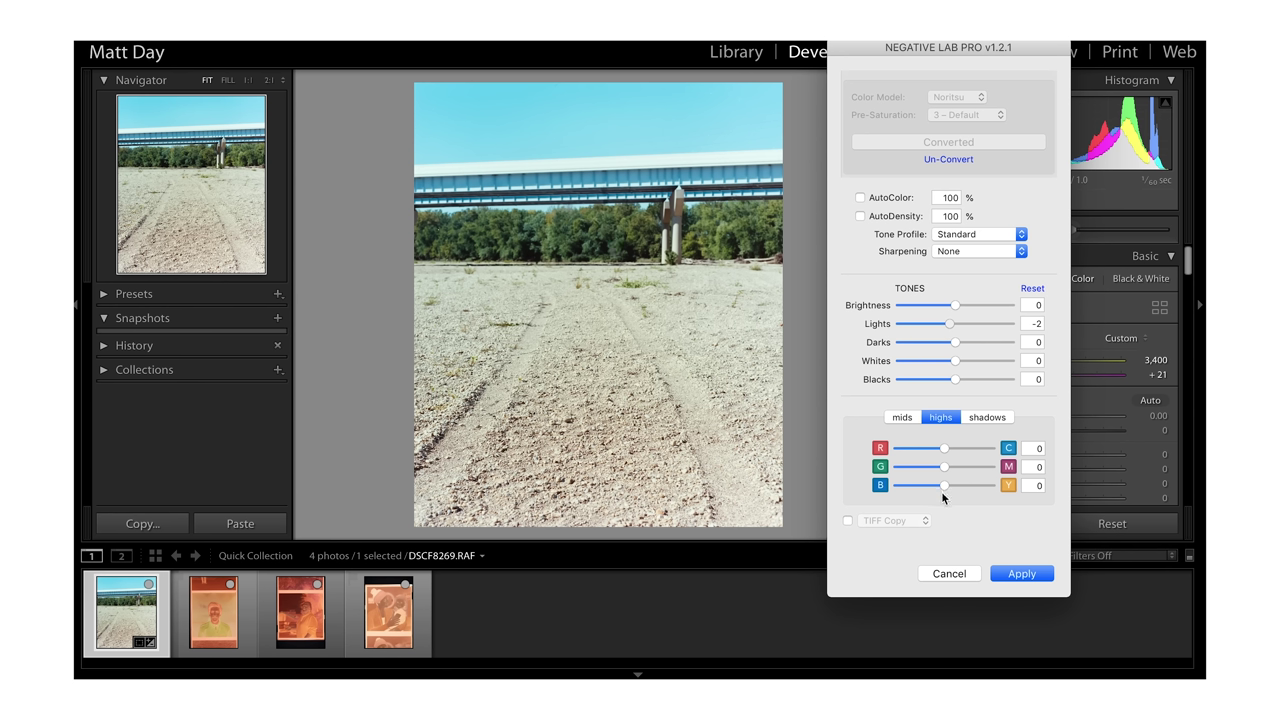
{"action": "left_click_drag", "start_coordinate": [945, 484], "coordinate": [945, 488]}
{"action": "left_click", "coordinate": [1022, 575]}
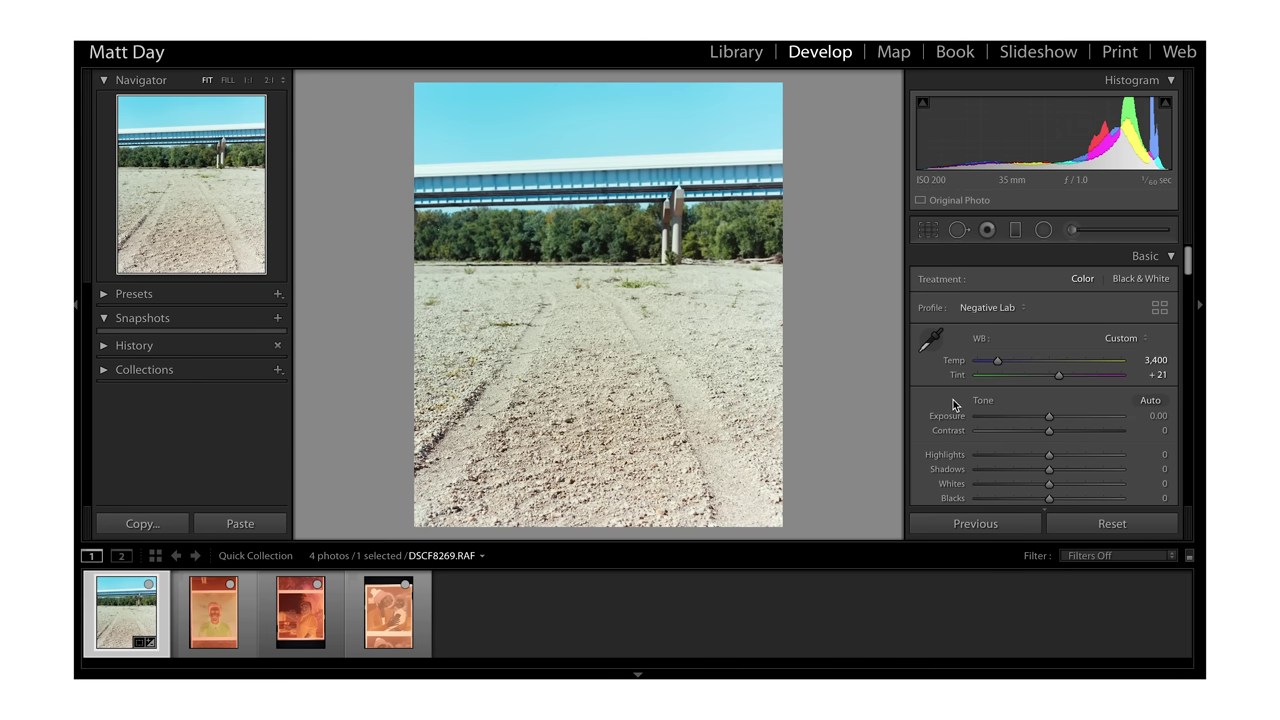
Set the landscape's white balance temperature to 3,150.
{"action": "mouse_move", "coordinate": [999, 363]}
{"action": "left_mouse_down"}
{"action": "mouse_move", "coordinate": [980, 367]}
{"action": "mouse_move", "coordinate": [1071, 363]}
{"action": "mouse_move", "coordinate": [1002, 363]}
{"action": "left_mouse_up"}
{"action": "key", "text": "ctrl+z"}
{"action": "key", "text": "alt"}
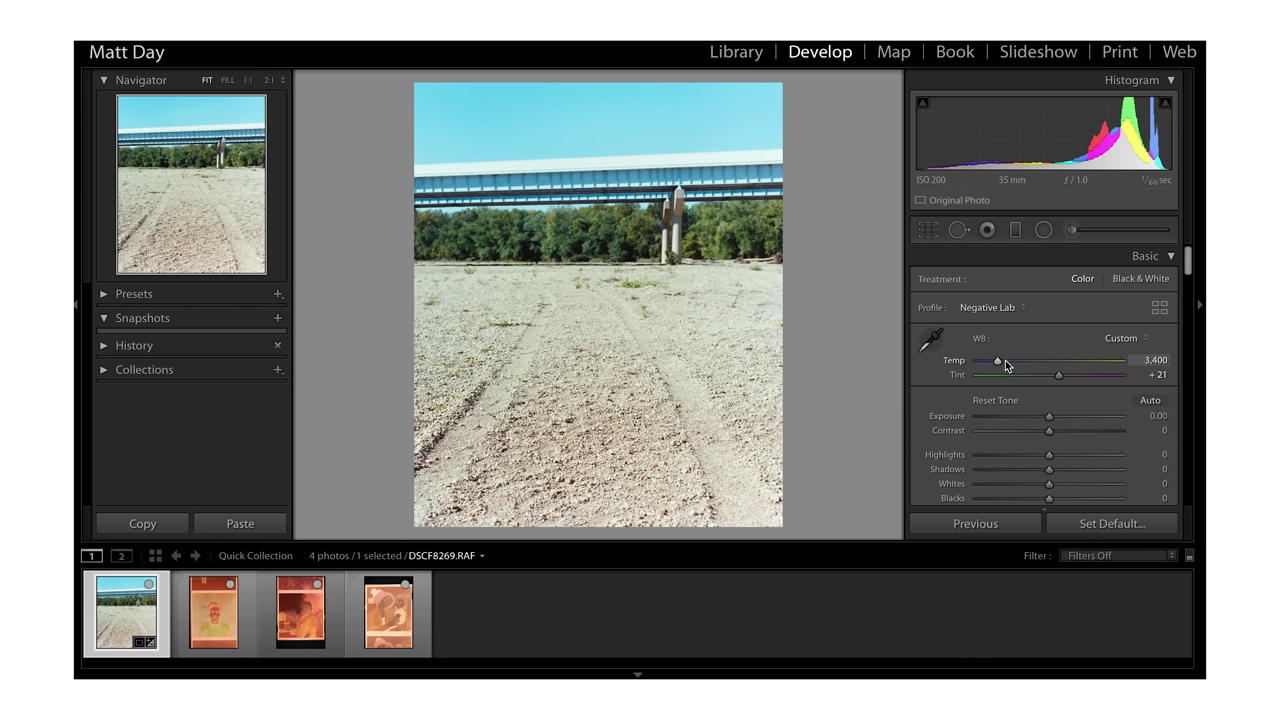
{"action": "scroll", "coordinate": [1005, 360], "scroll_direction": "down", "scroll_amount": 3}
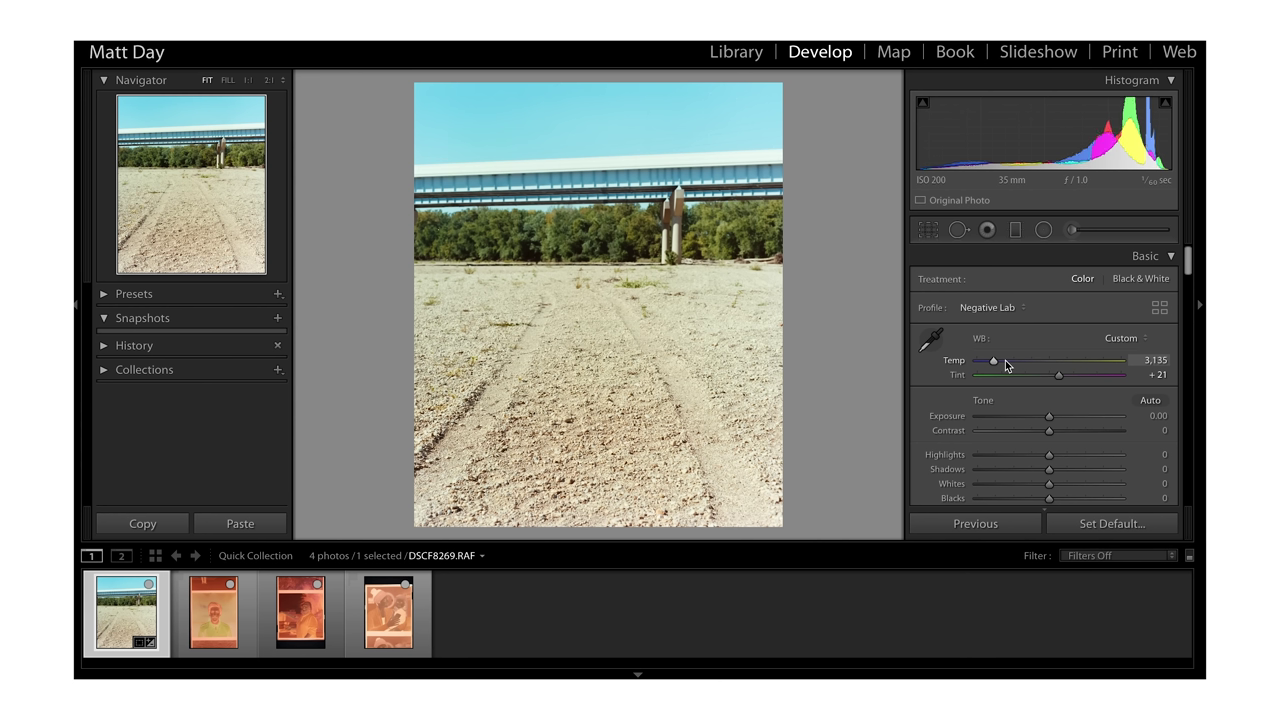
{"action": "key", "text": "Up"}
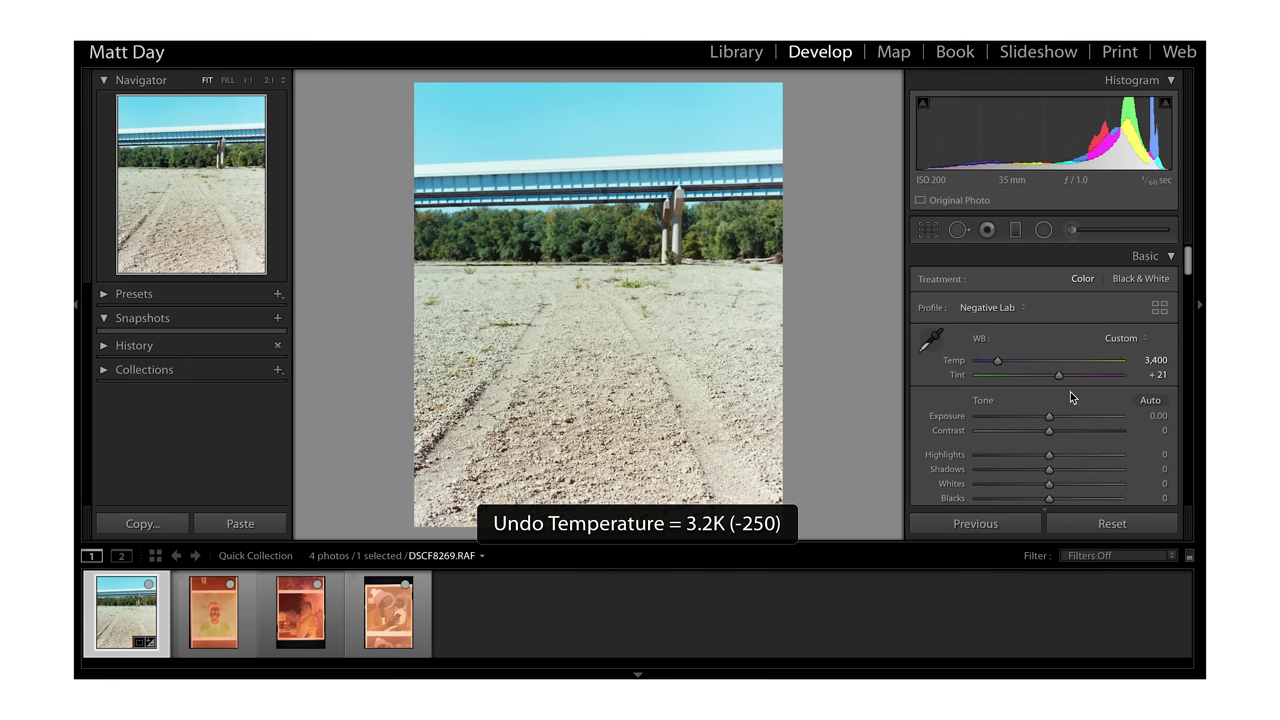
Undo and redo the temperature change repeatedly to compare both versions, ending with the change applied.
{"action": "key", "text": "ctrl+shift+z"}
{"action": "key", "text": "ctrl+z"}
{"action": "key", "text": "ctrl+shift+z"}
{"action": "key", "text": "ctrl+z"}
{"action": "key", "text": "ctrl+shift+z"}
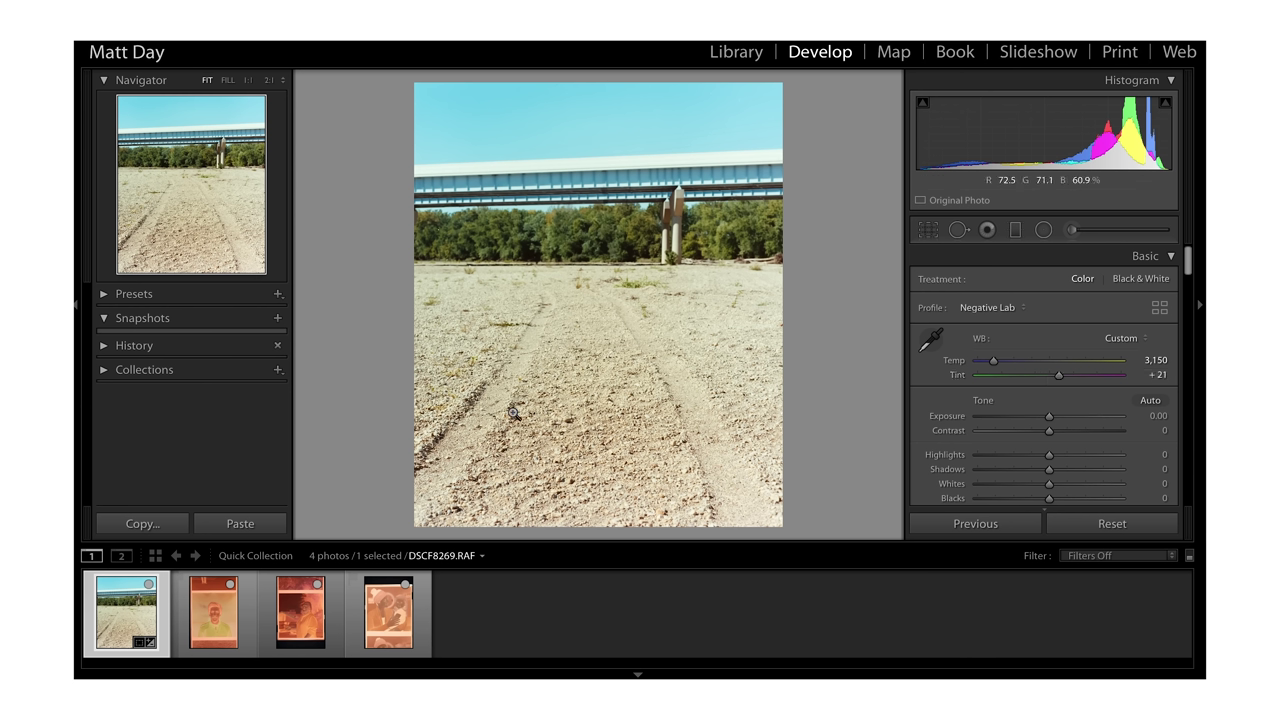
Set the landscape's white balance tint to +24.
{"action": "key", "text": "Up"}
{"action": "key", "text": "alt"}
{"action": "key", "text": "Up"}
{"action": "key", "text": "Up"}
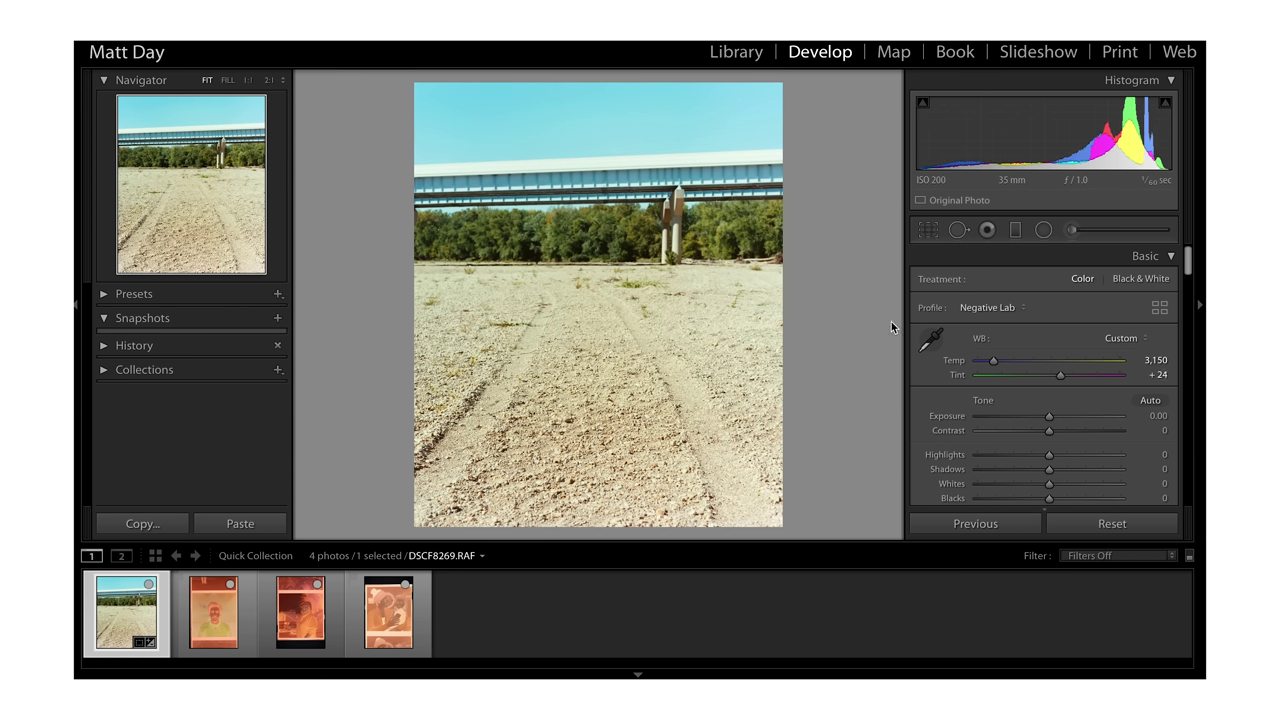
Compare the landscape with its before view, and try a further tint adjustment, undoing it again.
{"action": "key", "text": "backslash"}
{"action": "key", "text": "backslash"}
{"action": "left_click_drag", "start_coordinate": [1060, 374], "coordinate": [1060, 381]}
{"action": "key", "text": "ctrl+z"}
{"action": "key", "text": "backslash"}
{"action": "key", "text": "backslash"}
Straighten the portrait negative DSCF8272.RAF to an angle of 0.20 and neutralize its white balance from the film border above the frame.
{"action": "left_click", "coordinate": [213, 611]}
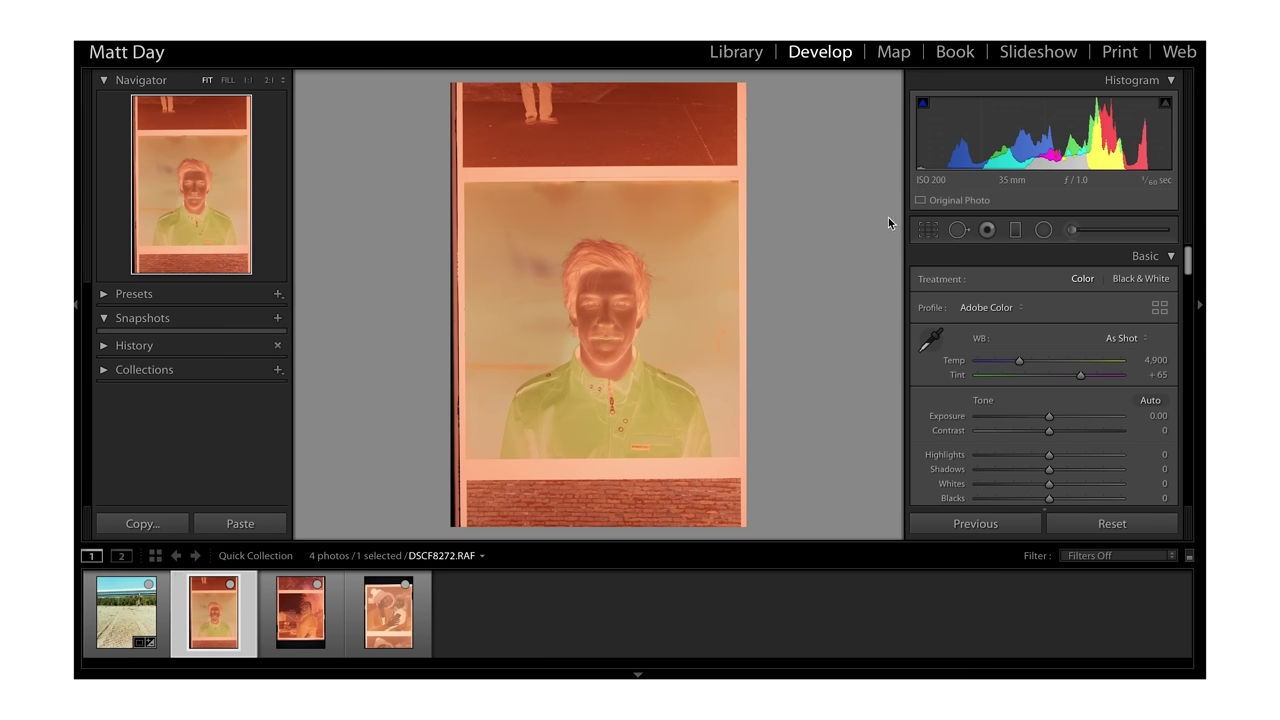
{"action": "key", "text": "r"}
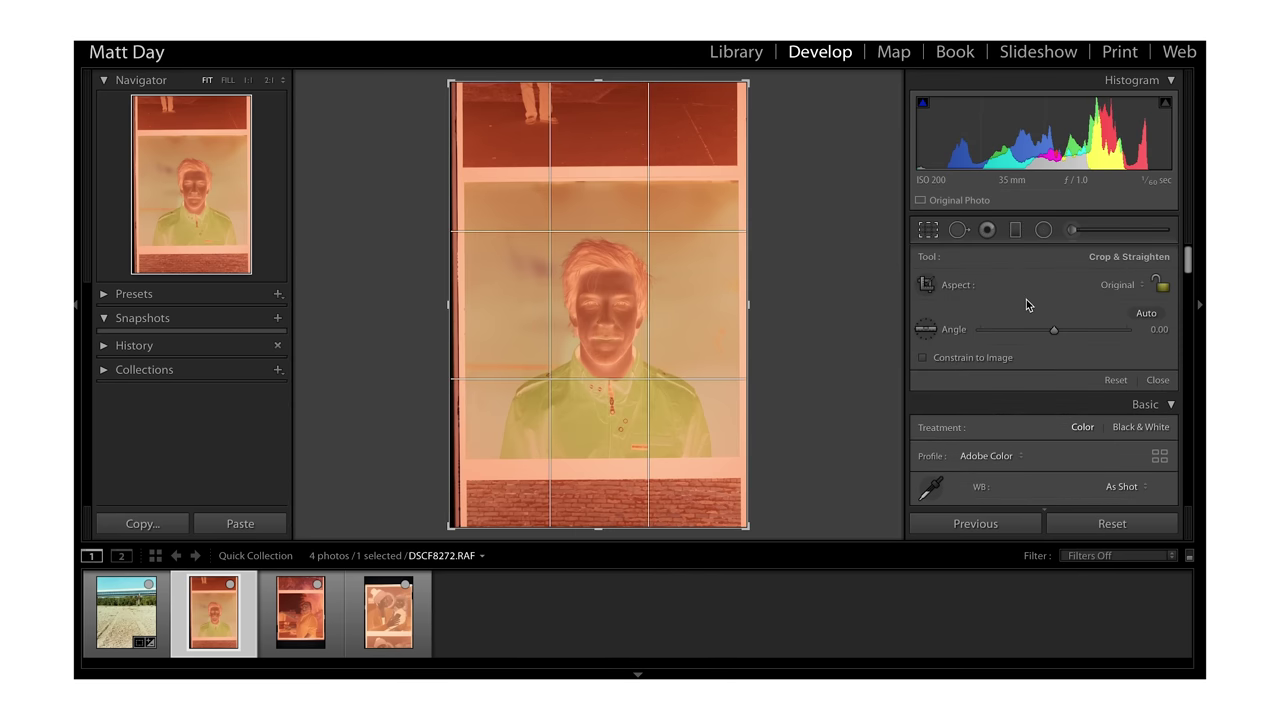
{"action": "left_click_drag", "start_coordinate": [1043, 333], "coordinate": [1044, 333]}
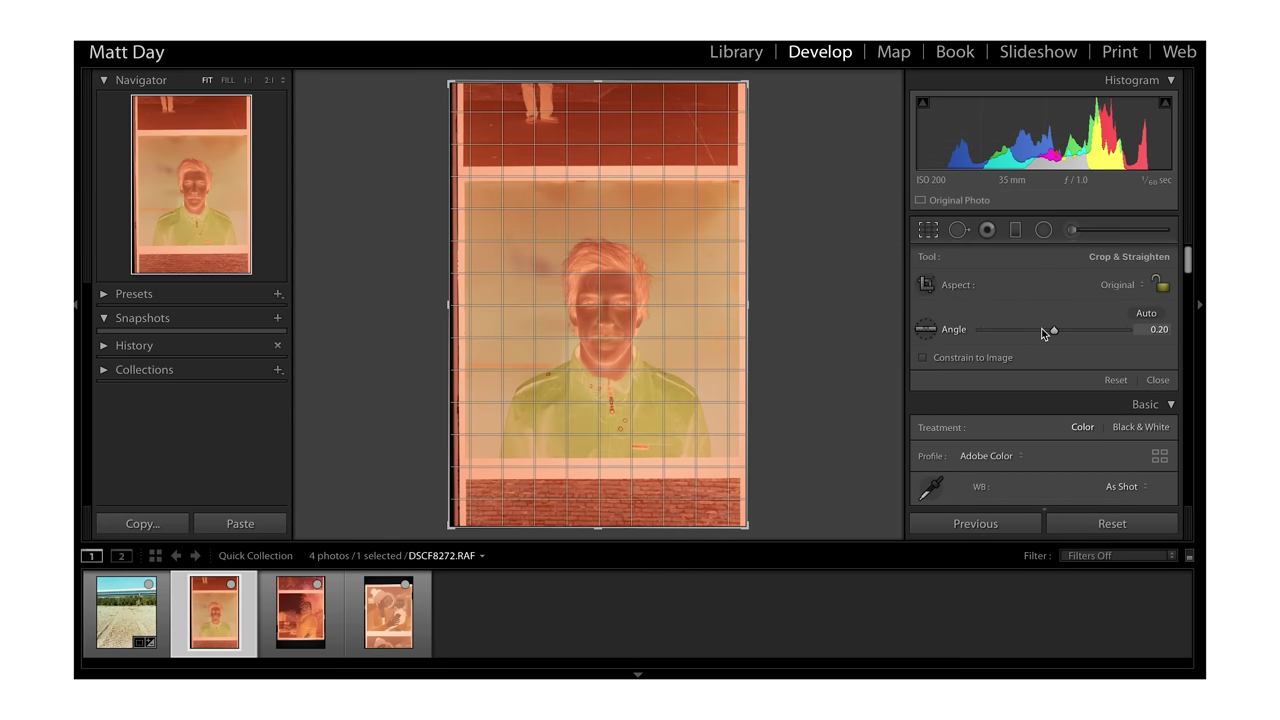
{"action": "key", "text": "r"}
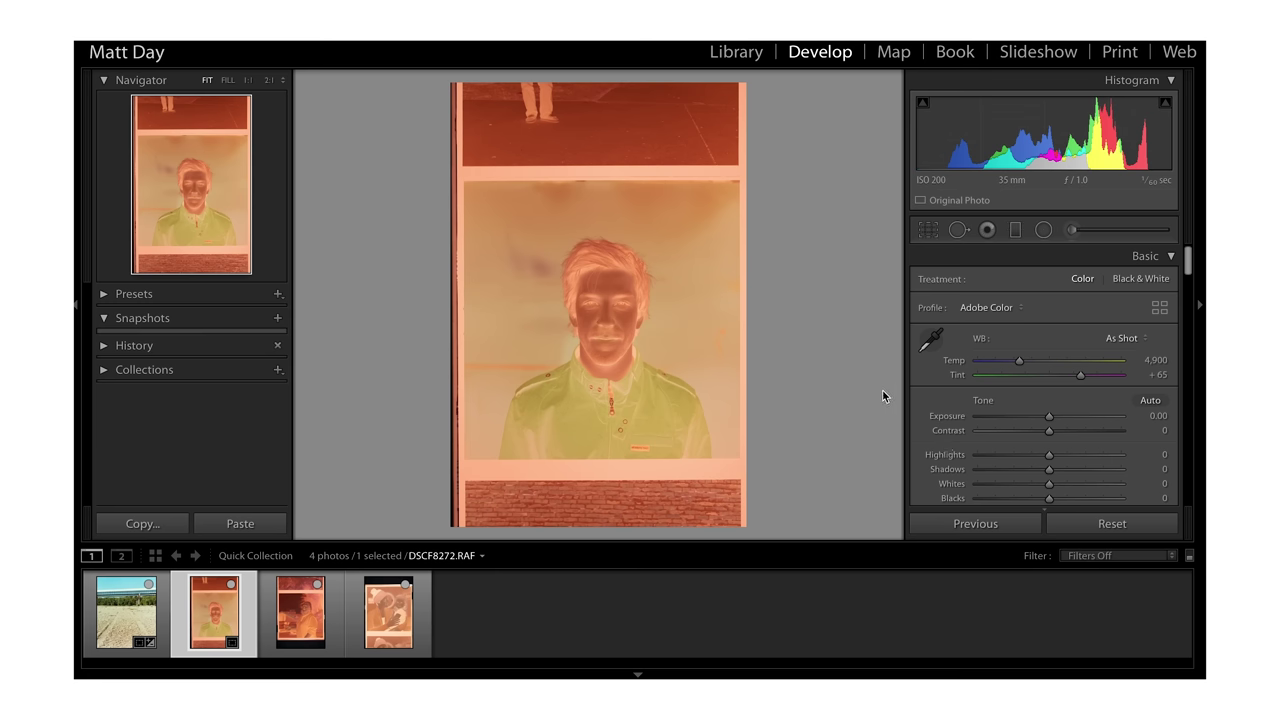
{"action": "left_click", "coordinate": [932, 340]}
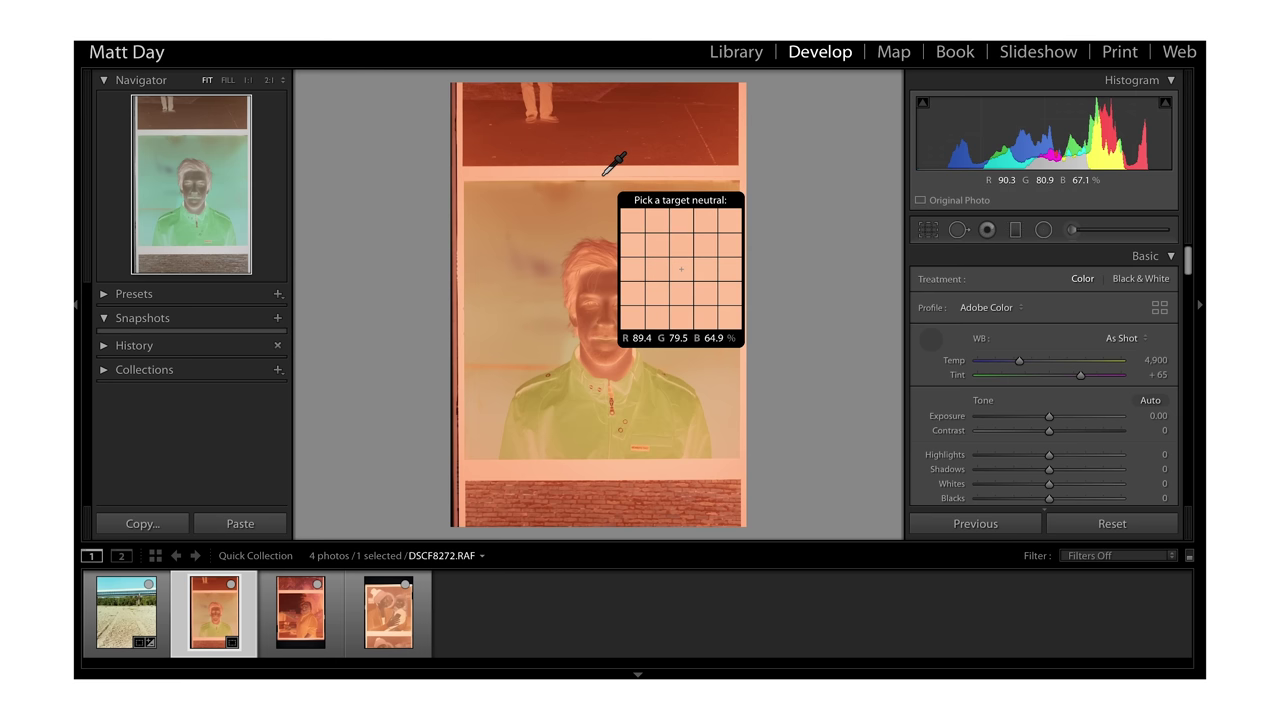
{"action": "left_click", "coordinate": [604, 175]}
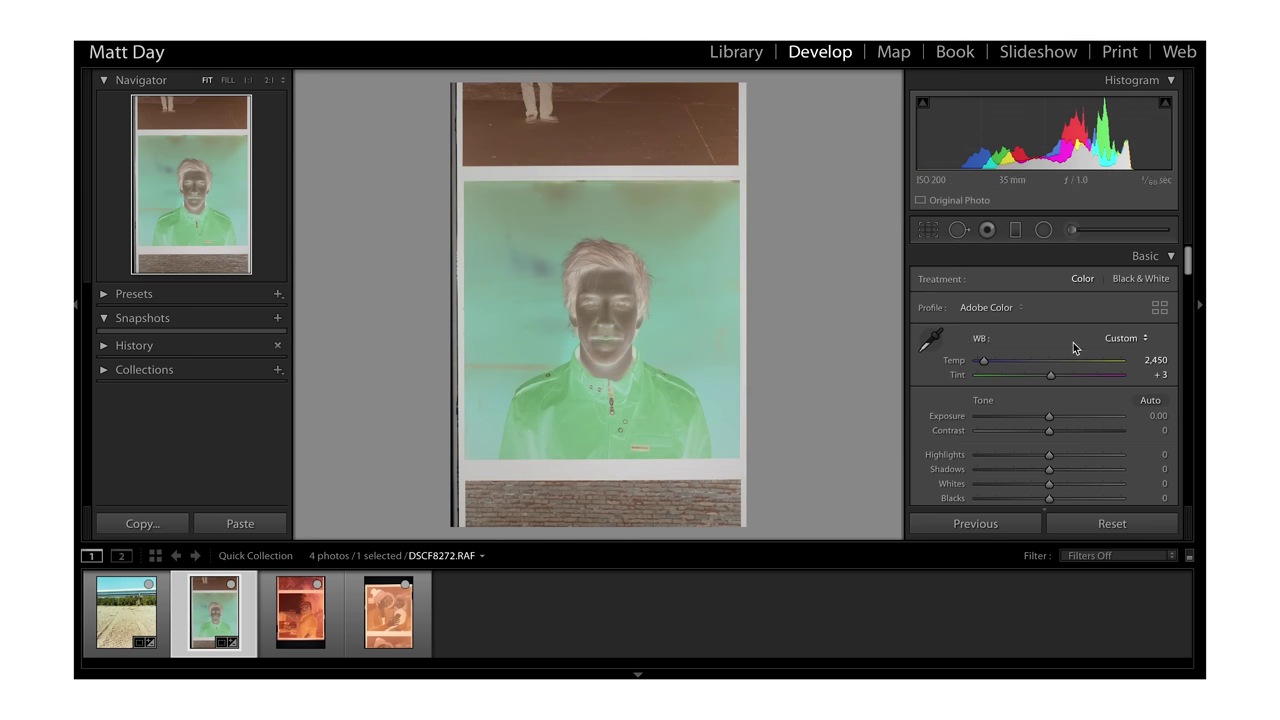
Crop the portrait negative to a 1 x 1 square inside its film borders and commit the crop.
{"action": "left_click", "coordinate": [928, 230]}
{"action": "left_click", "coordinate": [1147, 284]}
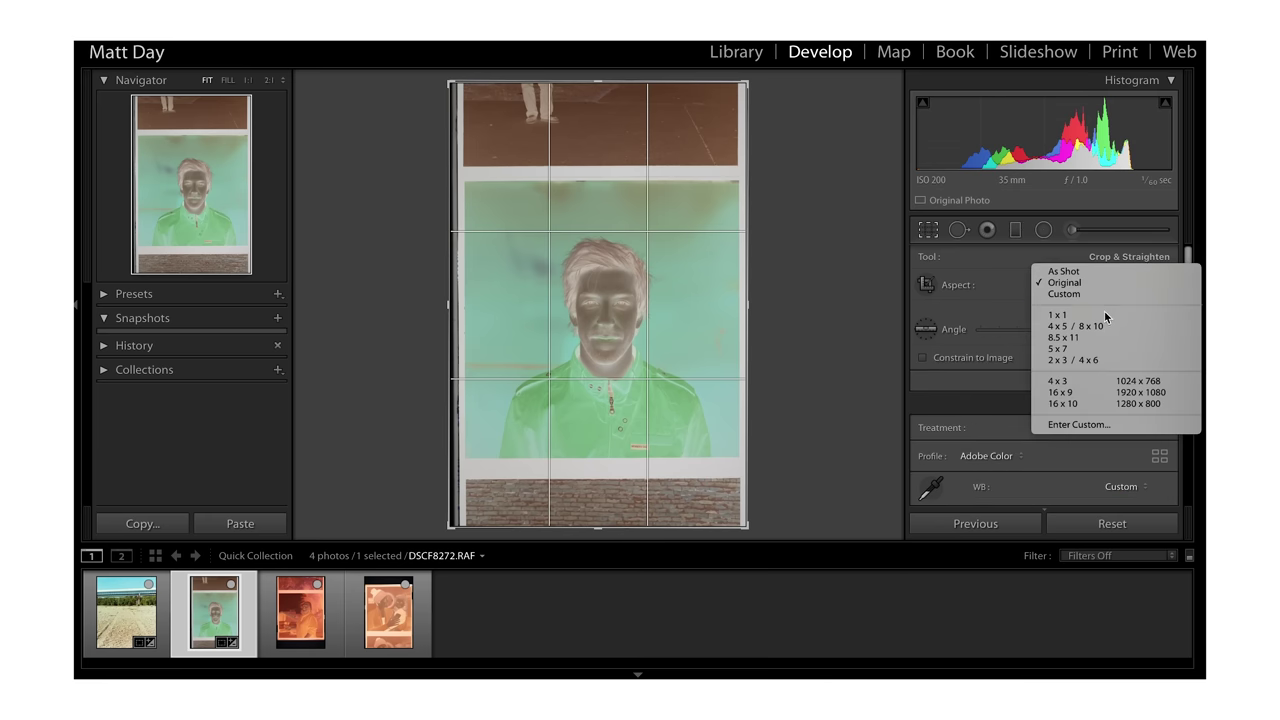
{"action": "left_click", "coordinate": [1104, 319]}
{"action": "left_click_drag", "start_coordinate": [586, 151], "coordinate": [591, 172]}
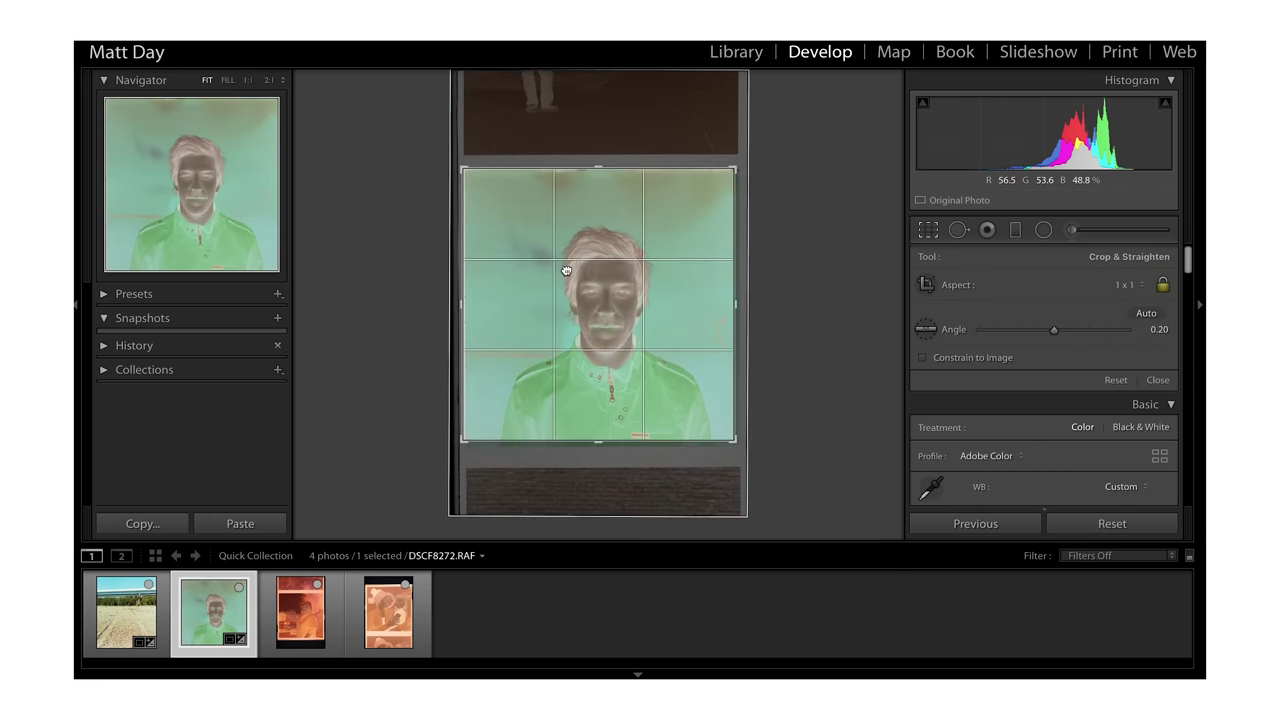
{"action": "left_click_drag", "start_coordinate": [564, 270], "coordinate": [564, 267]}
{"action": "key", "text": "Return"}
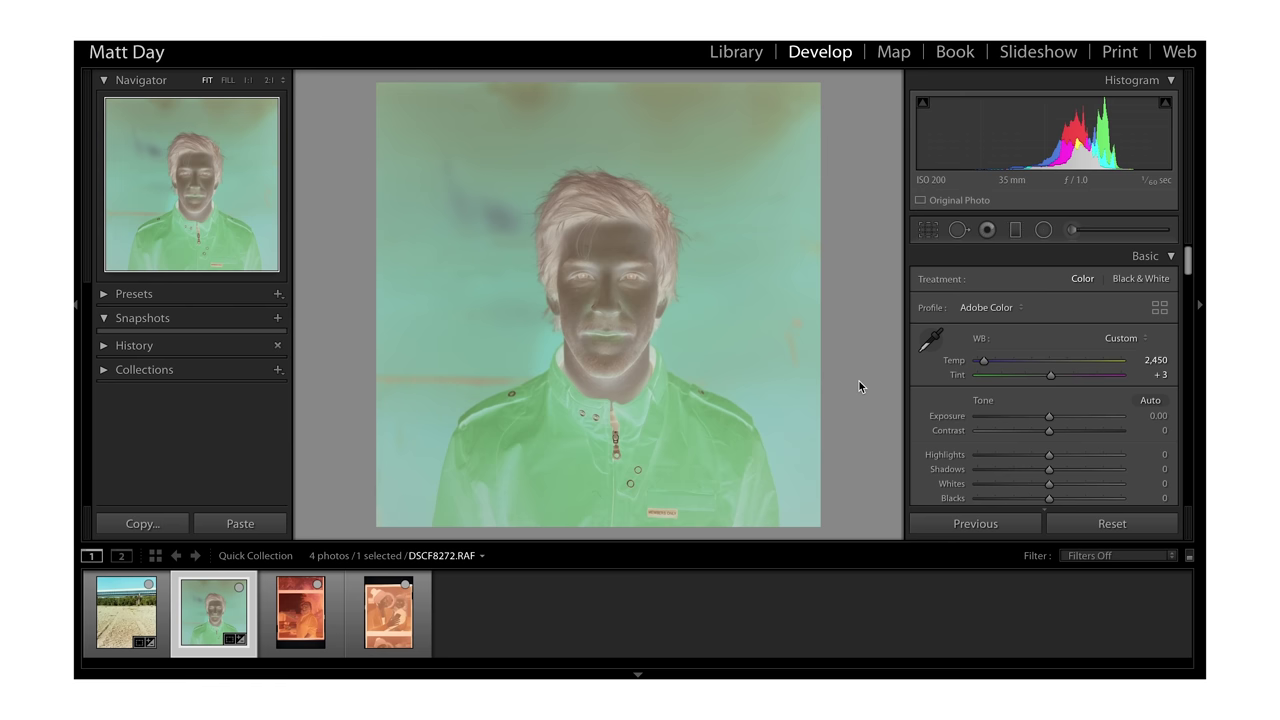
Un-convert the portrait in Negative Lab Pro and convert it again using the Noritsu color model and 3 – Default pre-saturation.
{"action": "key", "text": "super+n"}
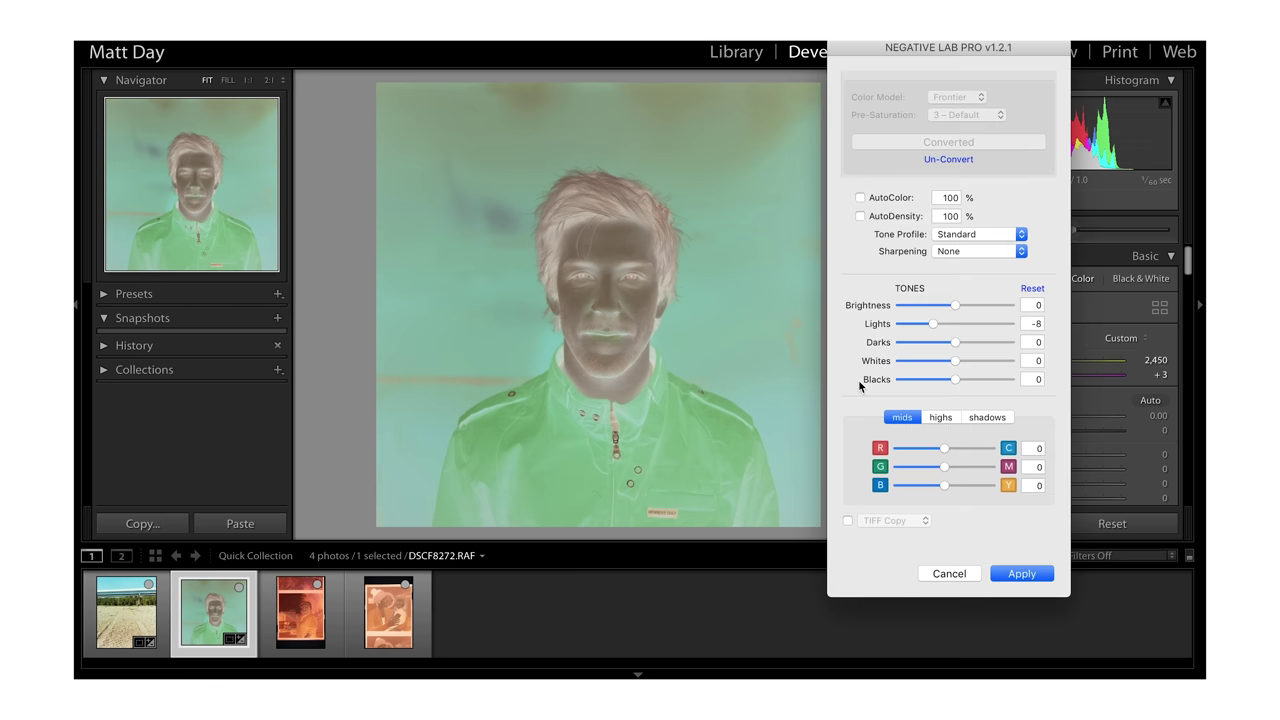
{"action": "left_click", "coordinate": [962, 160]}
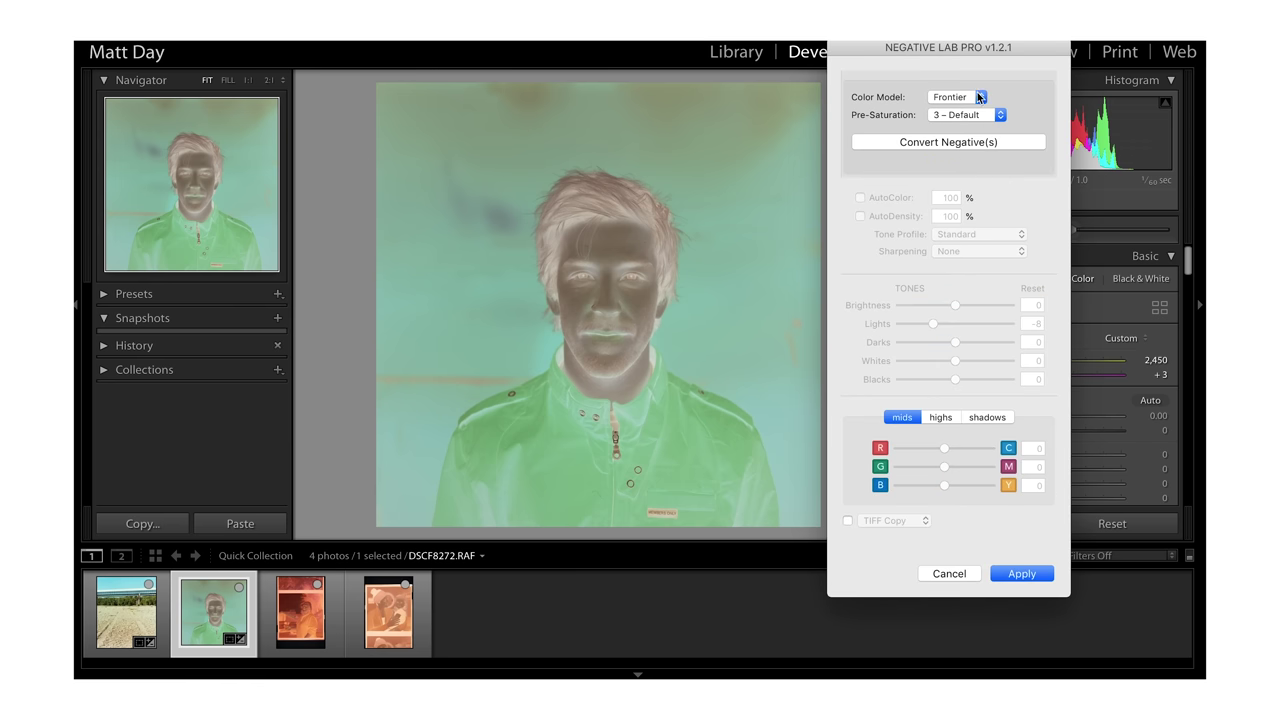
{"action": "left_click", "coordinate": [980, 97]}
{"action": "left_click", "coordinate": [945, 106]}
{"action": "left_click", "coordinate": [952, 141]}
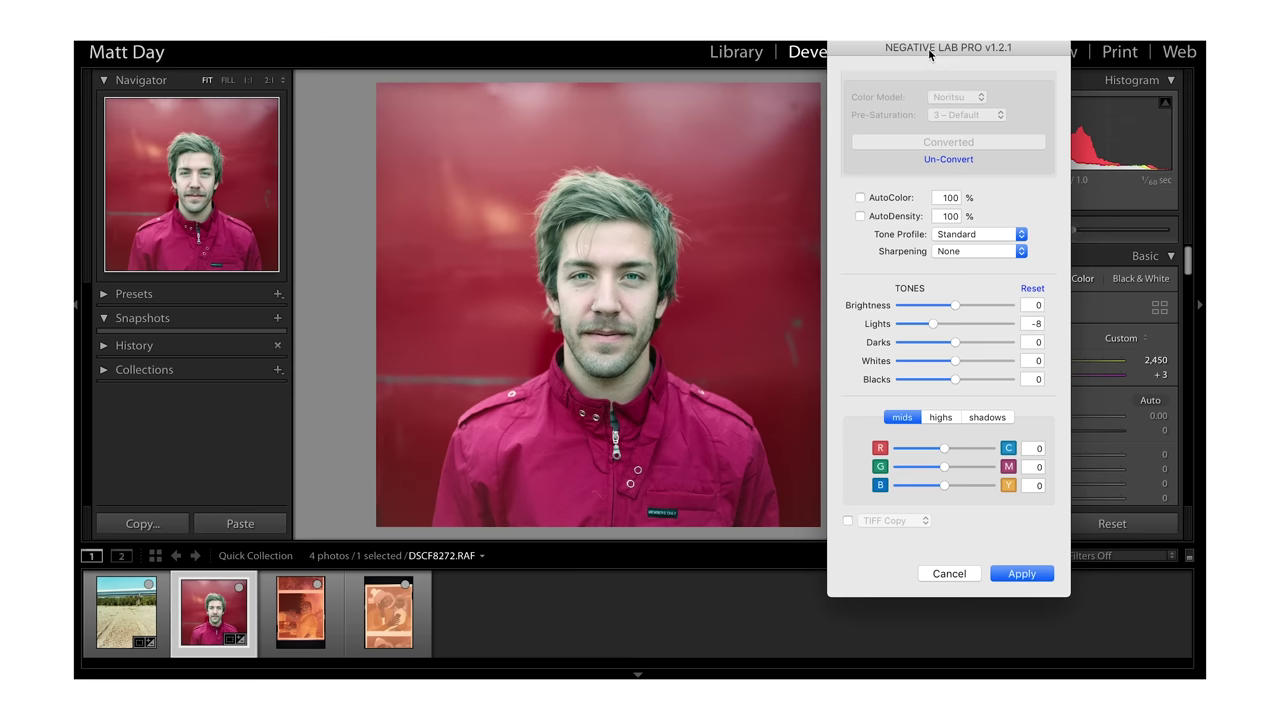
Reset the portrait's tone adjustments in Negative Lab Pro and set Lights back to -8.
{"action": "left_click_drag", "start_coordinate": [928, 48], "coordinate": [938, 36]}
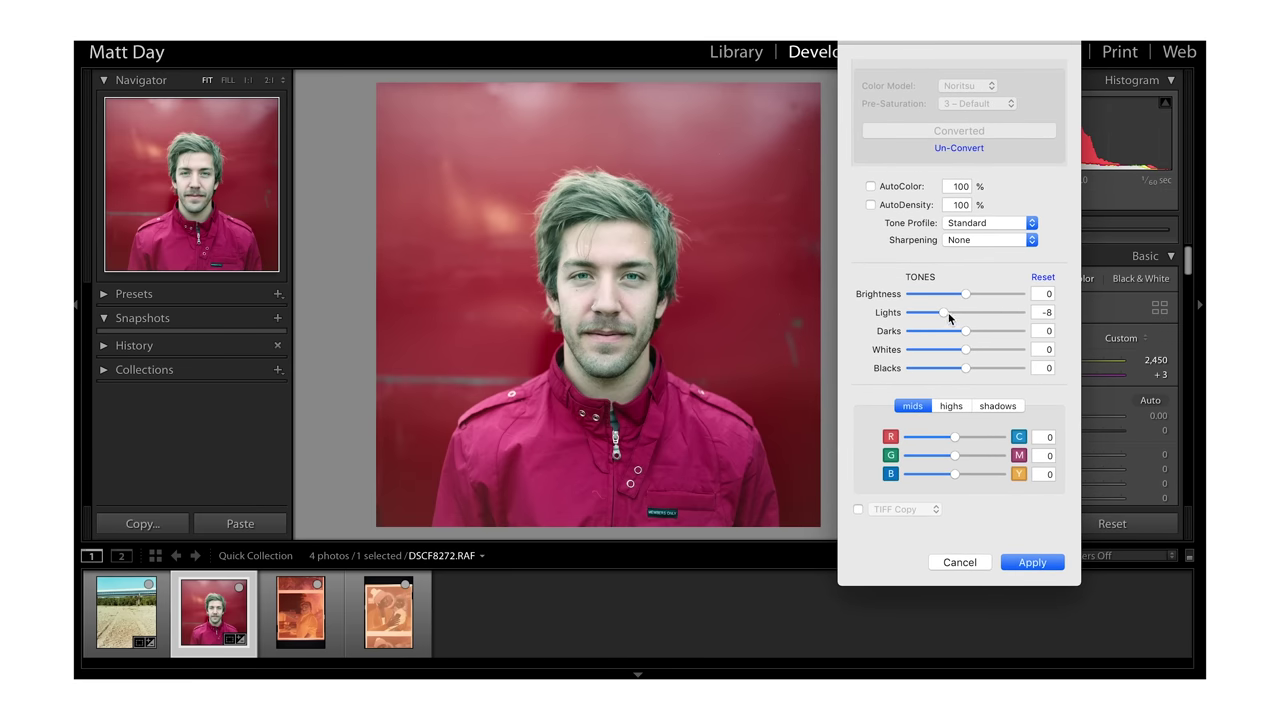
{"action": "left_click_drag", "start_coordinate": [945, 313], "coordinate": [946, 322]}
{"action": "left_click", "coordinate": [1043, 278]}
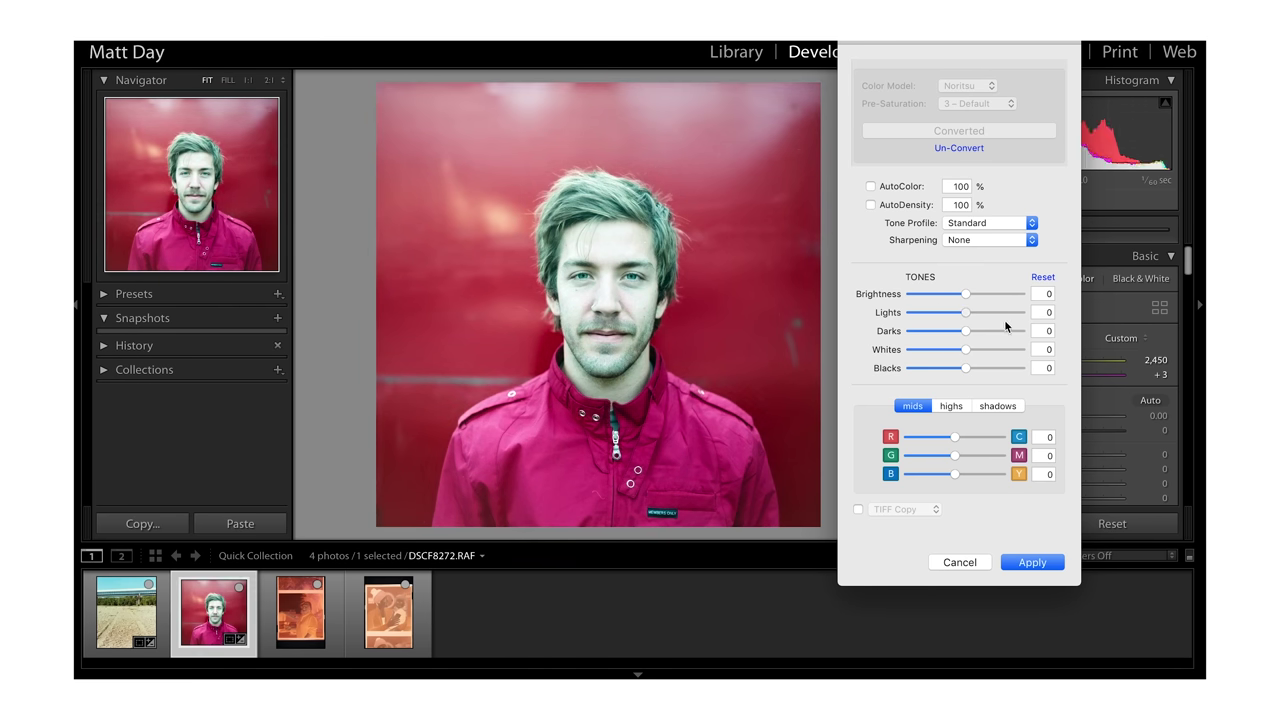
{"action": "left_click_drag", "start_coordinate": [965, 320], "coordinate": [941, 322]}
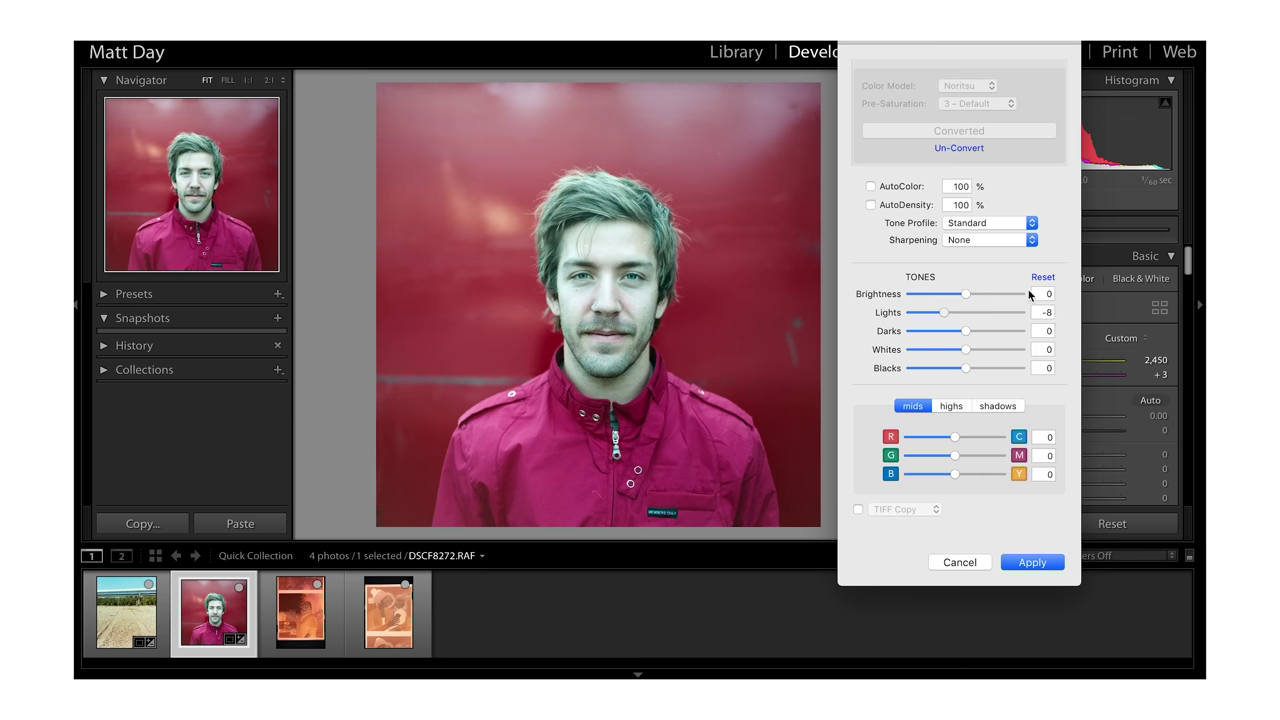
{"action": "mouse_move", "coordinate": [944, 312]}
{"action": "left_mouse_down"}
{"action": "mouse_move", "coordinate": [964, 318]}
{"action": "mouse_move", "coordinate": [947, 322]}
{"action": "left_mouse_up"}
Try green–magenta and red–cyan shifts in the shadows, and set the midtones' green–magenta balance to 1.
{"action": "left_click", "coordinate": [998, 407]}
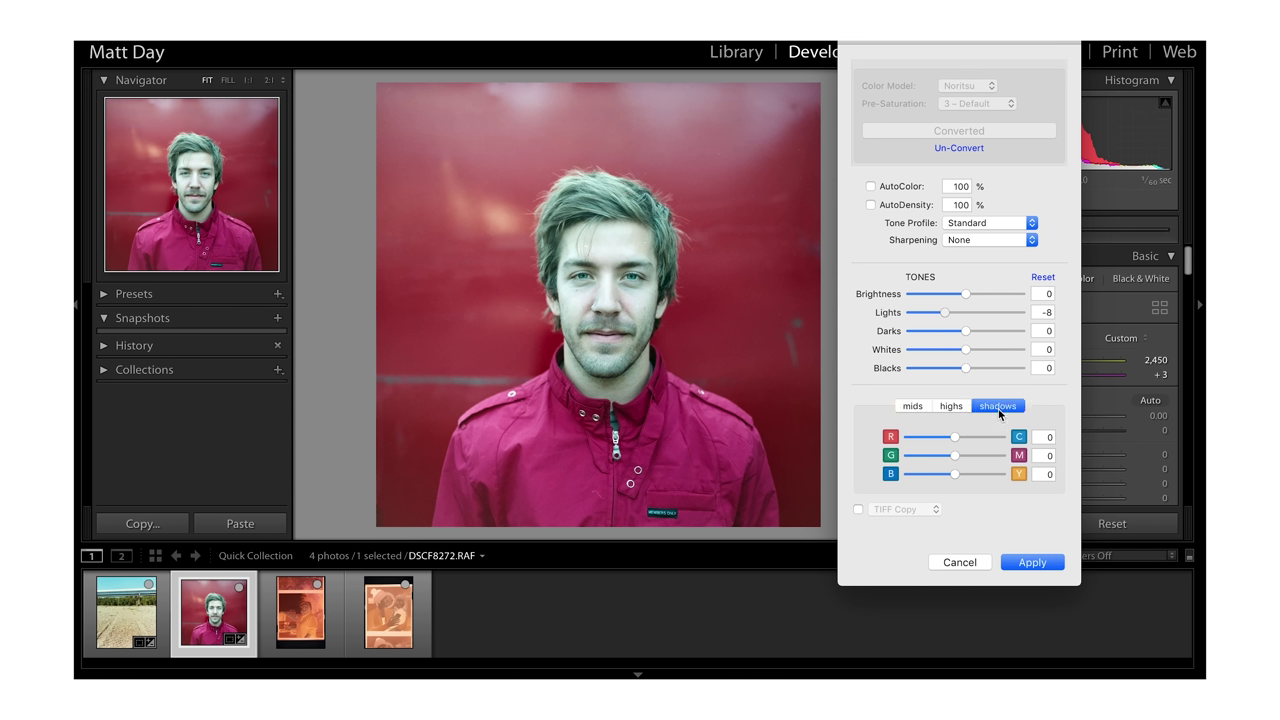
{"action": "left_click_drag", "start_coordinate": [955, 459], "coordinate": [987, 470]}
{"action": "left_click_drag", "start_coordinate": [951, 439], "coordinate": [922, 453]}
{"action": "left_click", "coordinate": [919, 408]}
{"action": "mouse_move", "coordinate": [958, 473]}
{"action": "left_mouse_down"}
{"action": "mouse_move", "coordinate": [969, 474]}
{"action": "mouse_move", "coordinate": [958, 476]}
{"action": "mouse_move", "coordinate": [961, 460]}
{"action": "left_mouse_up"}
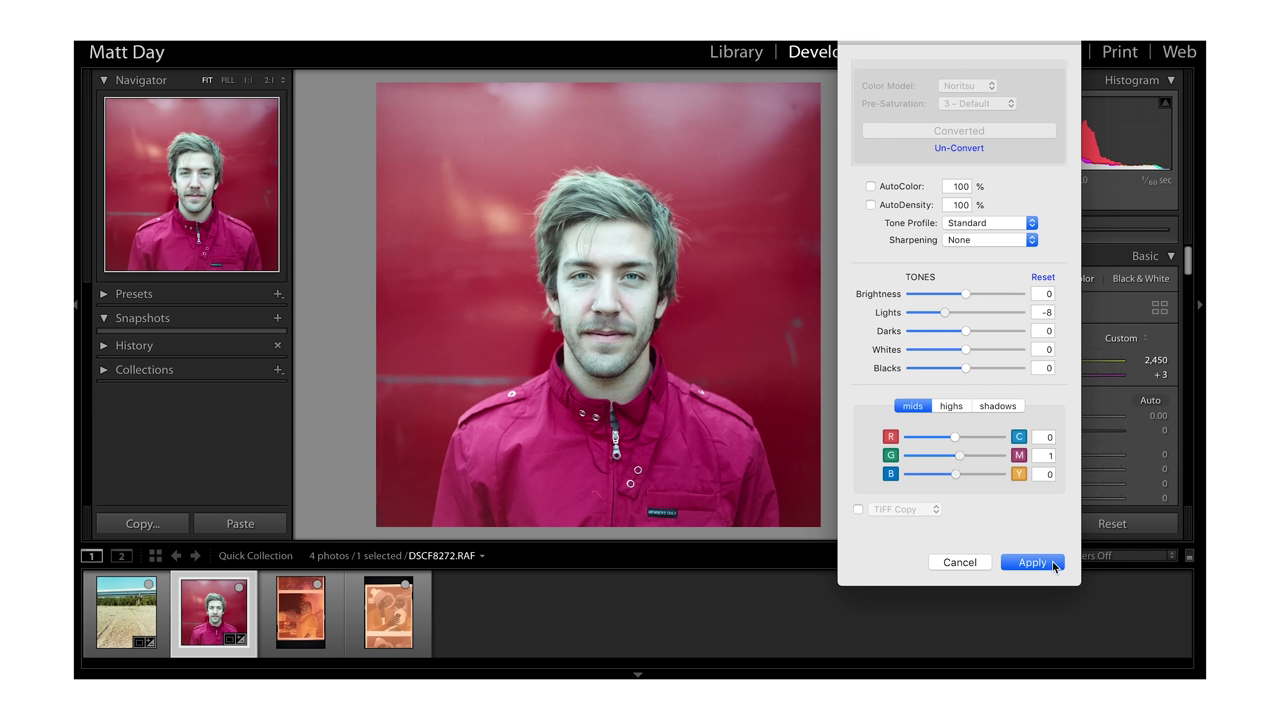
Try AutoColor and AutoDensity, leave both off, and apply the Negative Lab Pro conversion to the portrait.
{"action": "left_click", "coordinate": [871, 187]}
{"action": "left_click", "coordinate": [871, 187]}
{"action": "left_click", "coordinate": [871, 205]}
{"action": "left_click", "coordinate": [871, 205]}
{"action": "left_click", "coordinate": [1030, 562]}
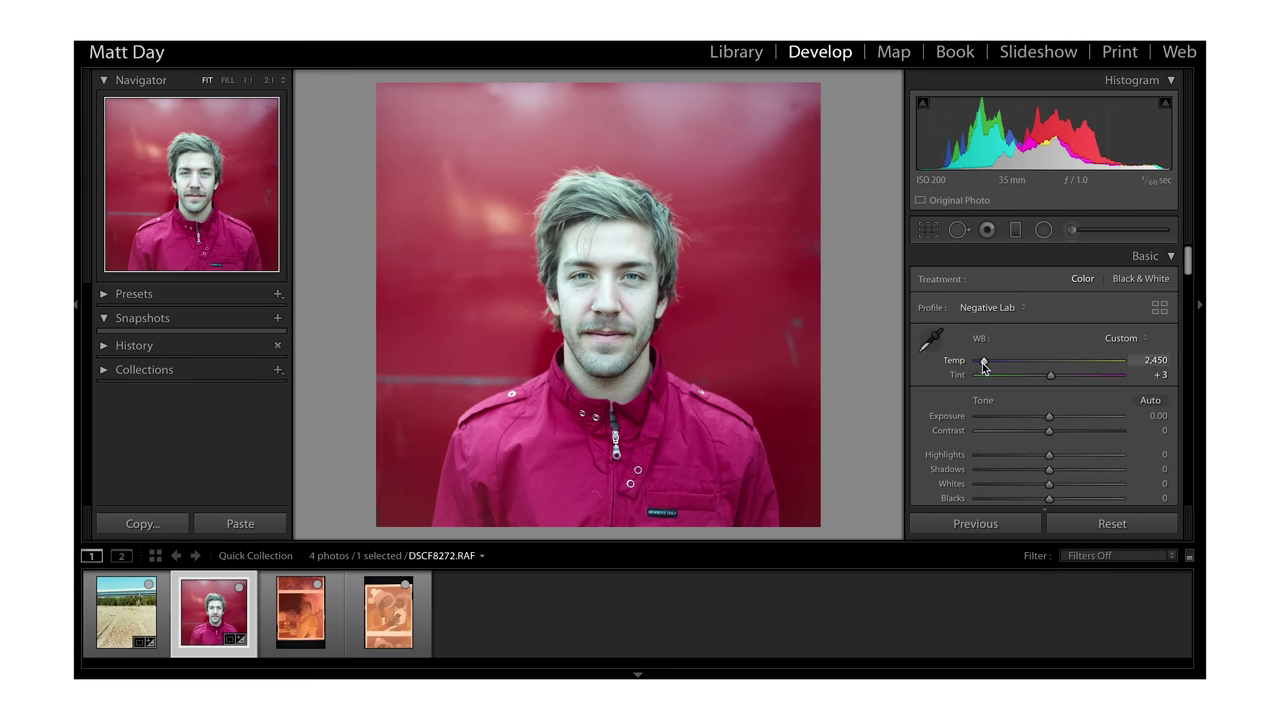
Set the portrait's white balance temperature to 2,350 and try a tint of -2, returning it to +3.
{"action": "left_click_drag", "start_coordinate": [983, 367], "coordinate": [983, 368]}
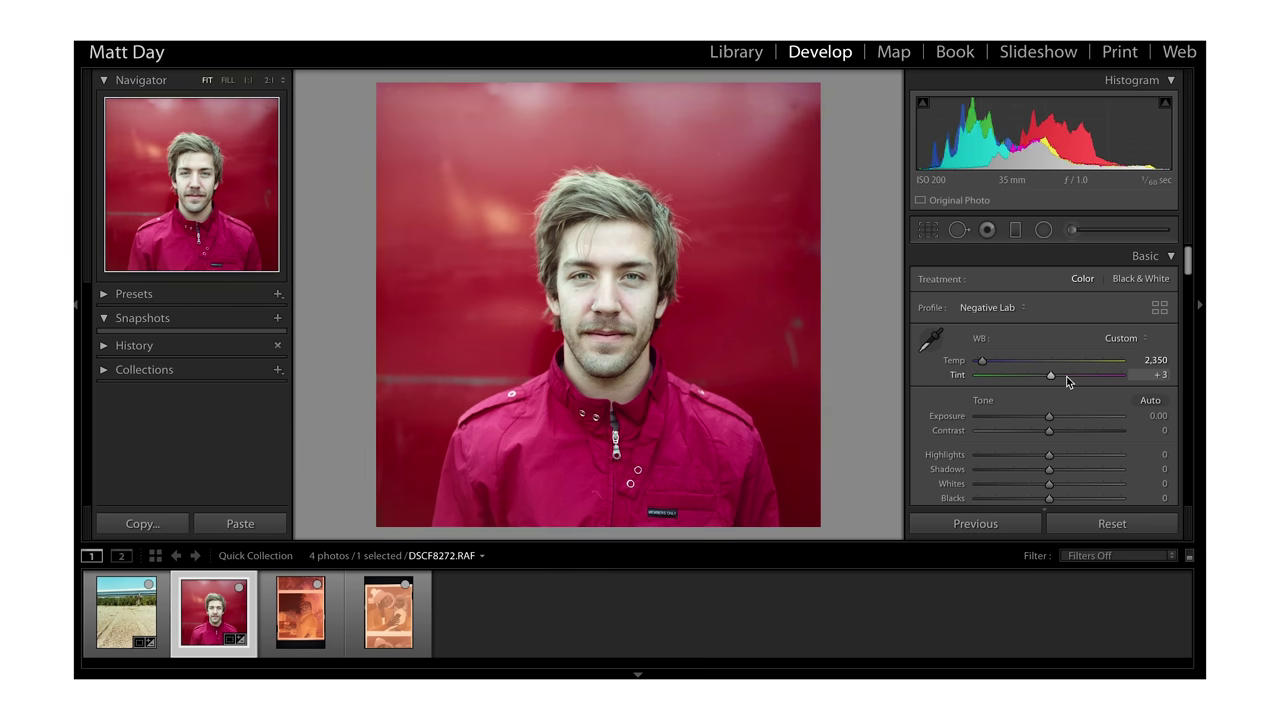
{"action": "key", "text": "Up"}
{"action": "key", "text": "Up"}
{"action": "key", "text": "Up"}
{"action": "key", "text": "Up"}
{"action": "key", "text": "Up"}
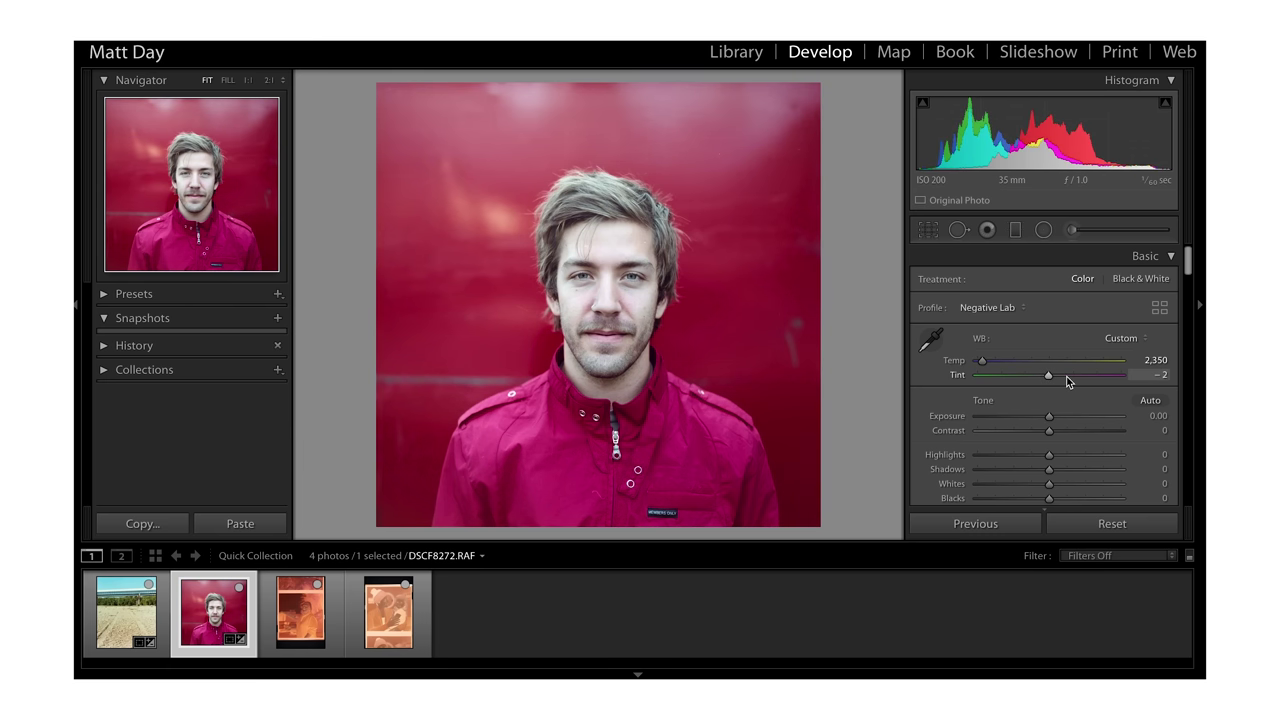
{"action": "key", "text": "Down"}
{"action": "key", "text": "Down"}
{"action": "key", "text": "Down"}
{"action": "key", "text": "Down"}
{"action": "key", "text": "Down"}
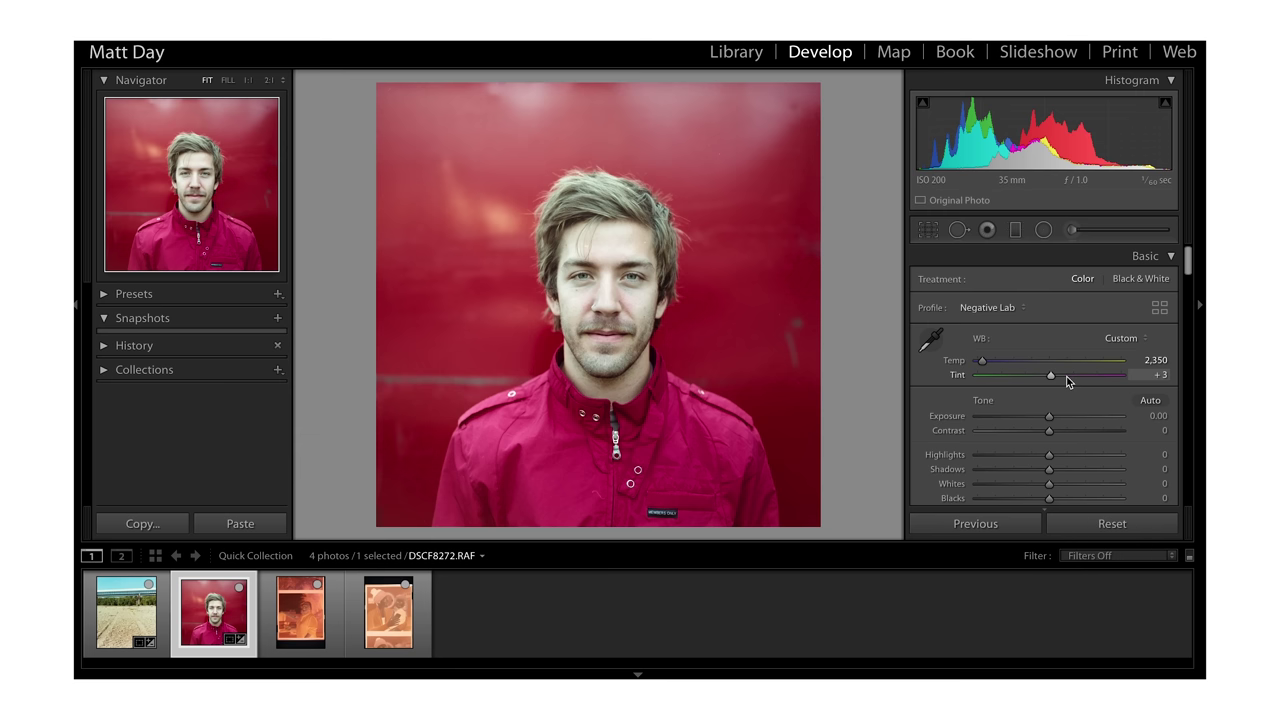
Try tints of +6 and +2 on the portrait, return to +3, and compare it with the before view.
{"action": "key", "text": "alt+Up"}
{"action": "key", "text": "alt+Up"}
{"action": "key", "text": "alt+Up"}
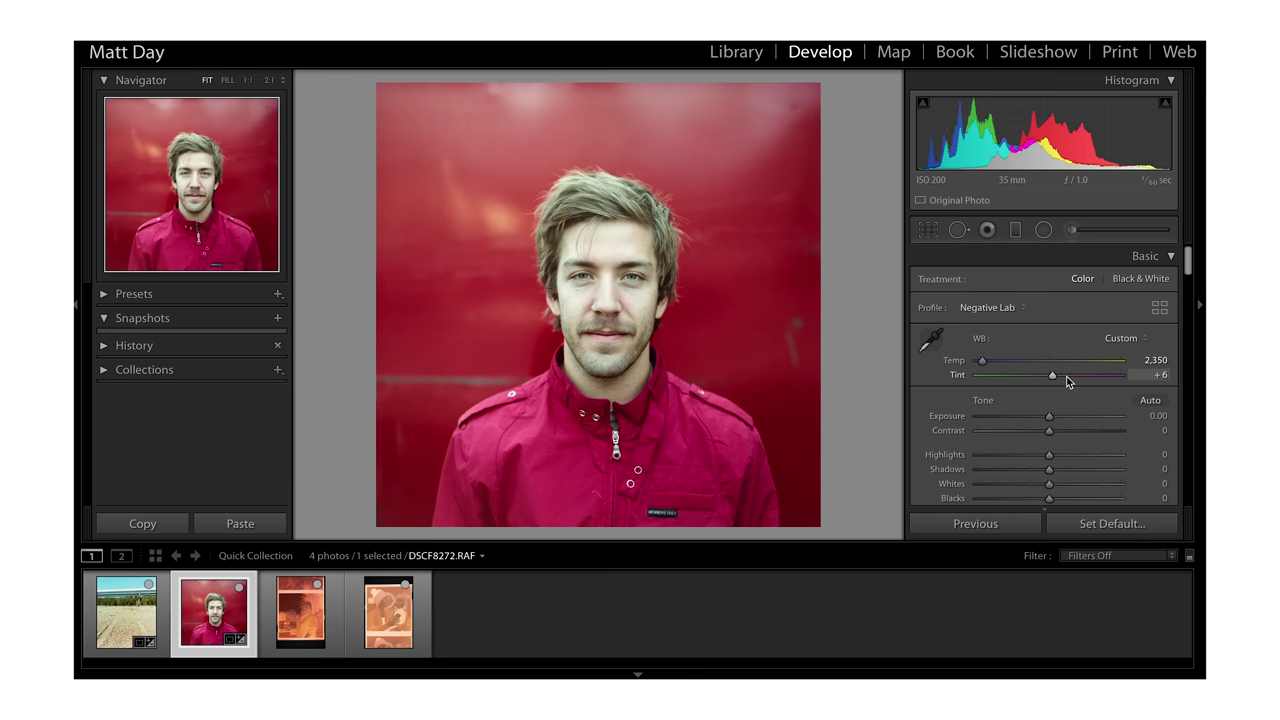
{"action": "key", "text": "alt+Down"}
{"action": "scroll", "coordinate": [1066, 376], "scroll_direction": "down", "scroll_amount": 2}
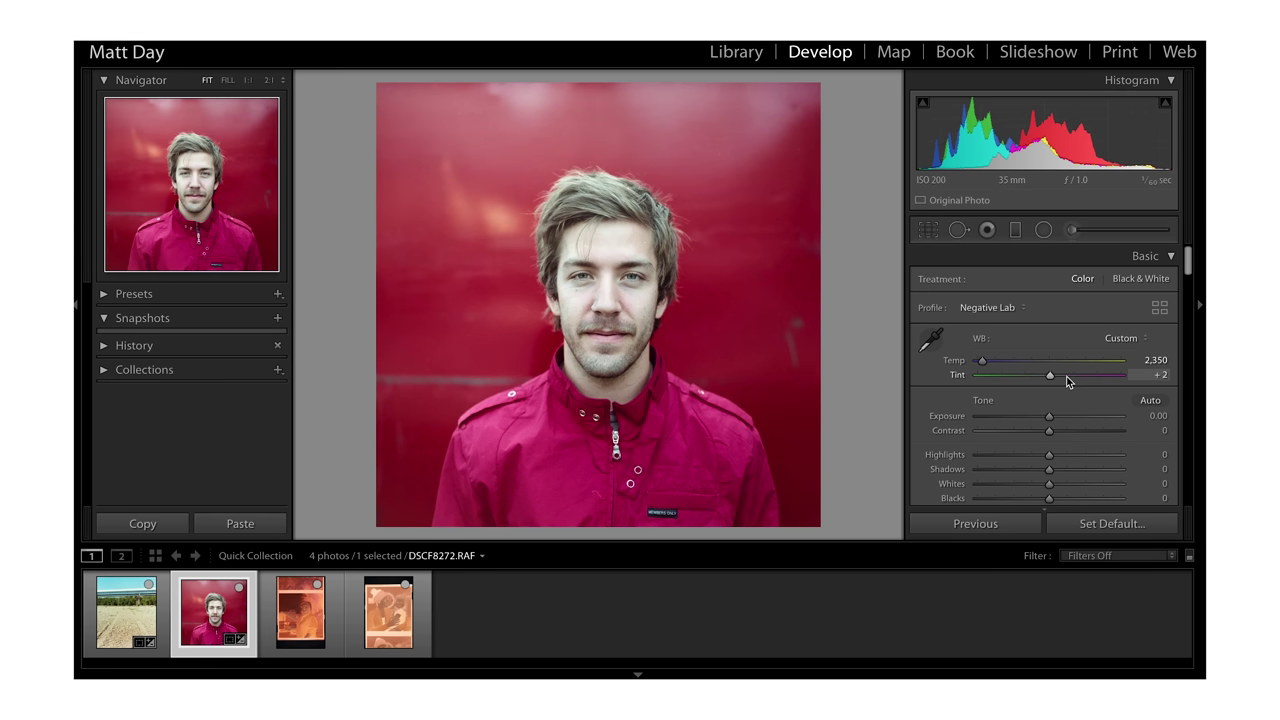
{"action": "scroll", "coordinate": [1066, 376], "scroll_direction": "up", "scroll_amount": 1}
{"action": "key", "text": "alt"}
{"action": "key", "text": "backslash"}
{"action": "key", "text": "backslash"}
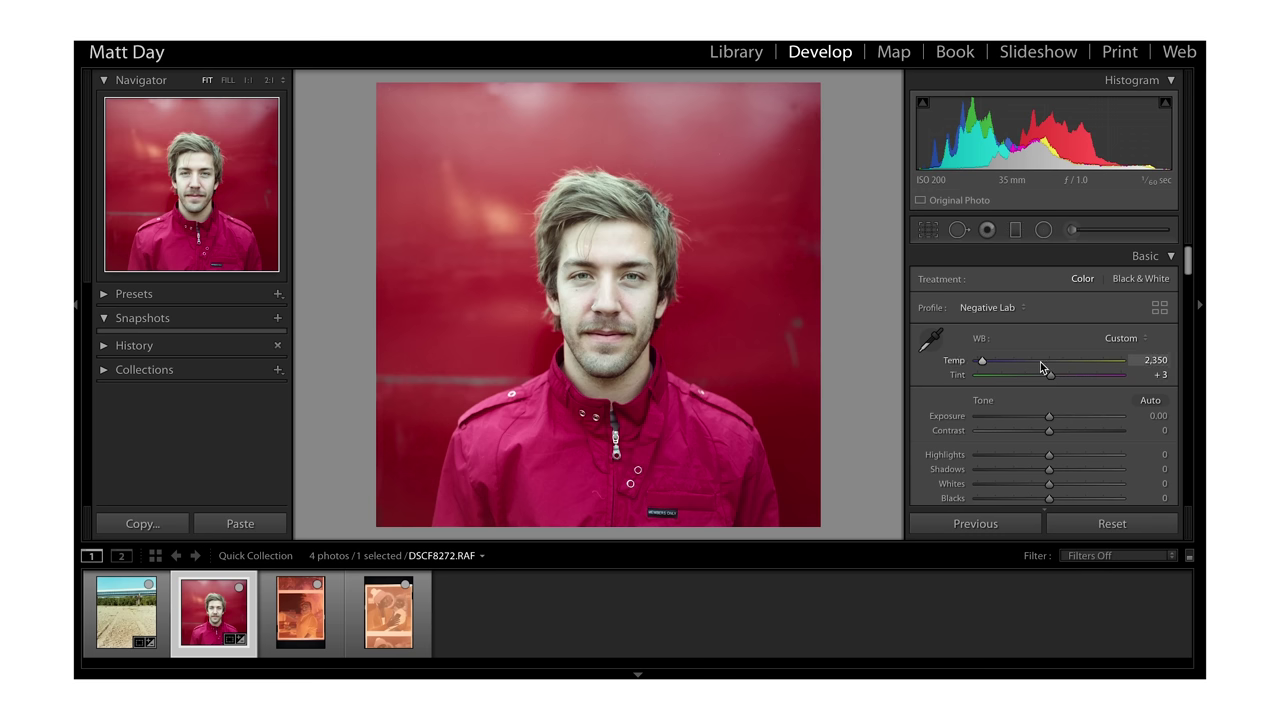
Set the portrait's white balance temperature to 2,300.
{"action": "scroll", "coordinate": [1040, 361], "scroll_direction": "down", "scroll_amount": 1}
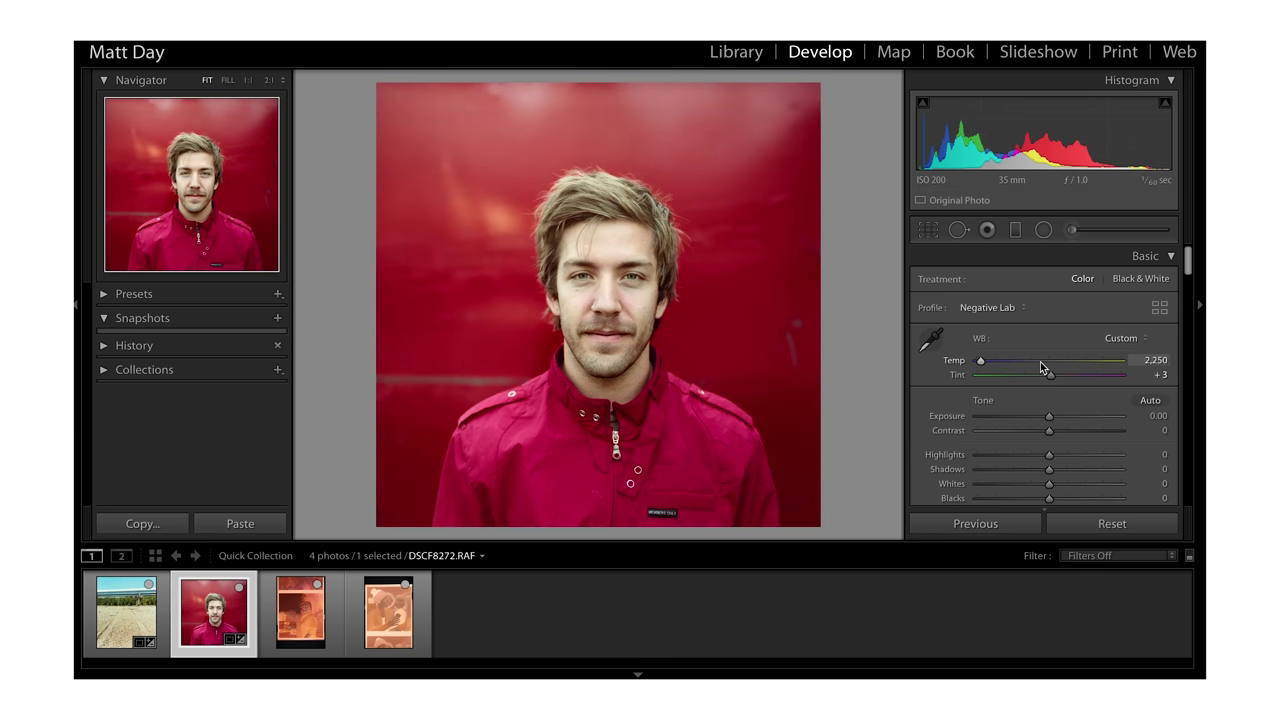
{"action": "key", "text": "alt"}
{"action": "key", "text": "alt"}
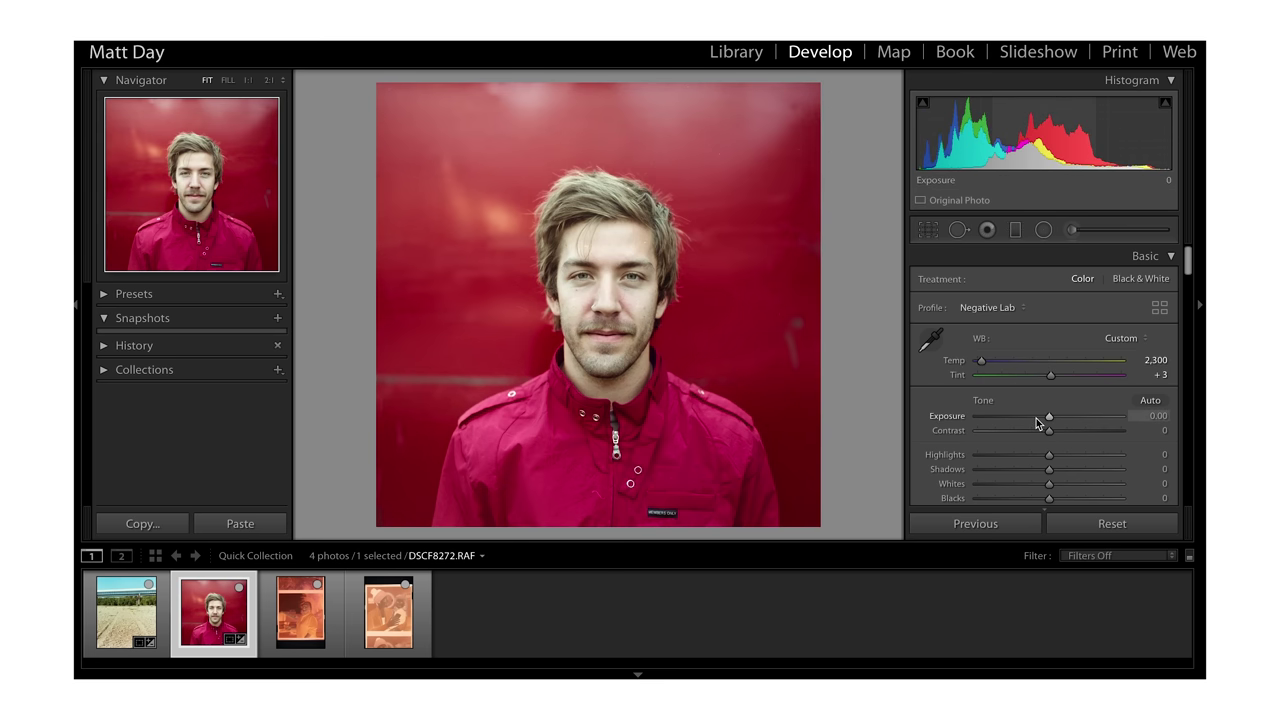
Set the portrait's exposure to +0.02 and compare it with the before view.
{"action": "scroll", "coordinate": [1037, 422], "scroll_direction": "down", "scroll_amount": 4}
{"action": "scroll", "coordinate": [1037, 422], "scroll_direction": "up", "scroll_amount": 5}
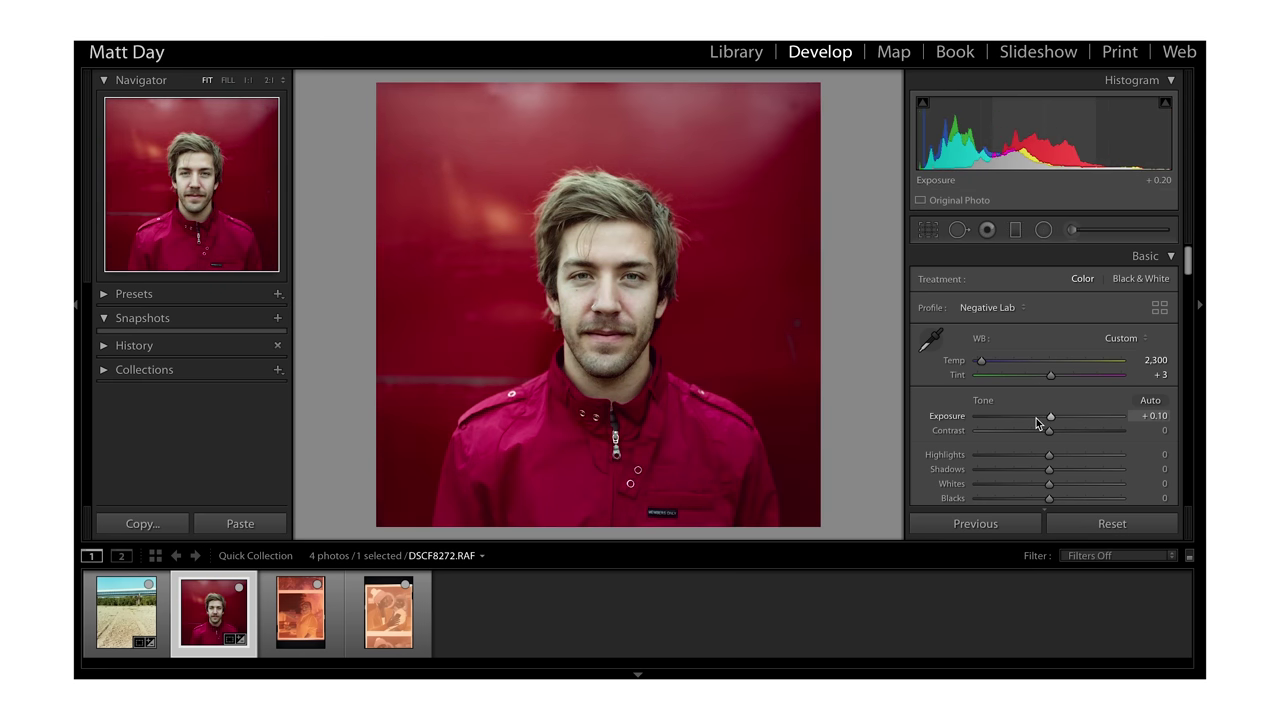
{"action": "scroll", "coordinate": [1037, 422], "scroll_direction": "down", "scroll_amount": 1}
{"action": "scroll", "coordinate": [1037, 422], "scroll_direction": "down", "scroll_amount": 1}
{"action": "key", "text": "backslash"}
{"action": "key", "text": "backslash"}
Straighten the portrait's crop to an angle of -0.20 and commit it.
{"action": "key", "text": "r"}
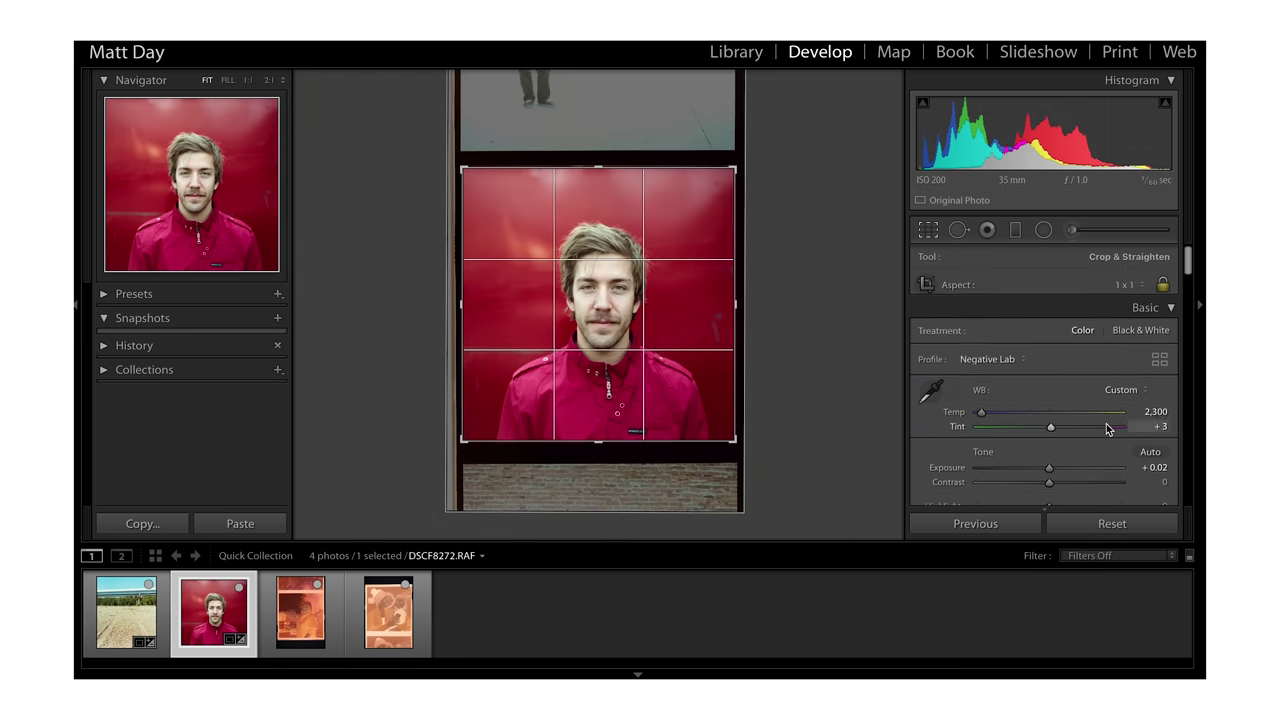
{"action": "scroll", "coordinate": [1070, 338], "scroll_direction": "up", "scroll_amount": 1}
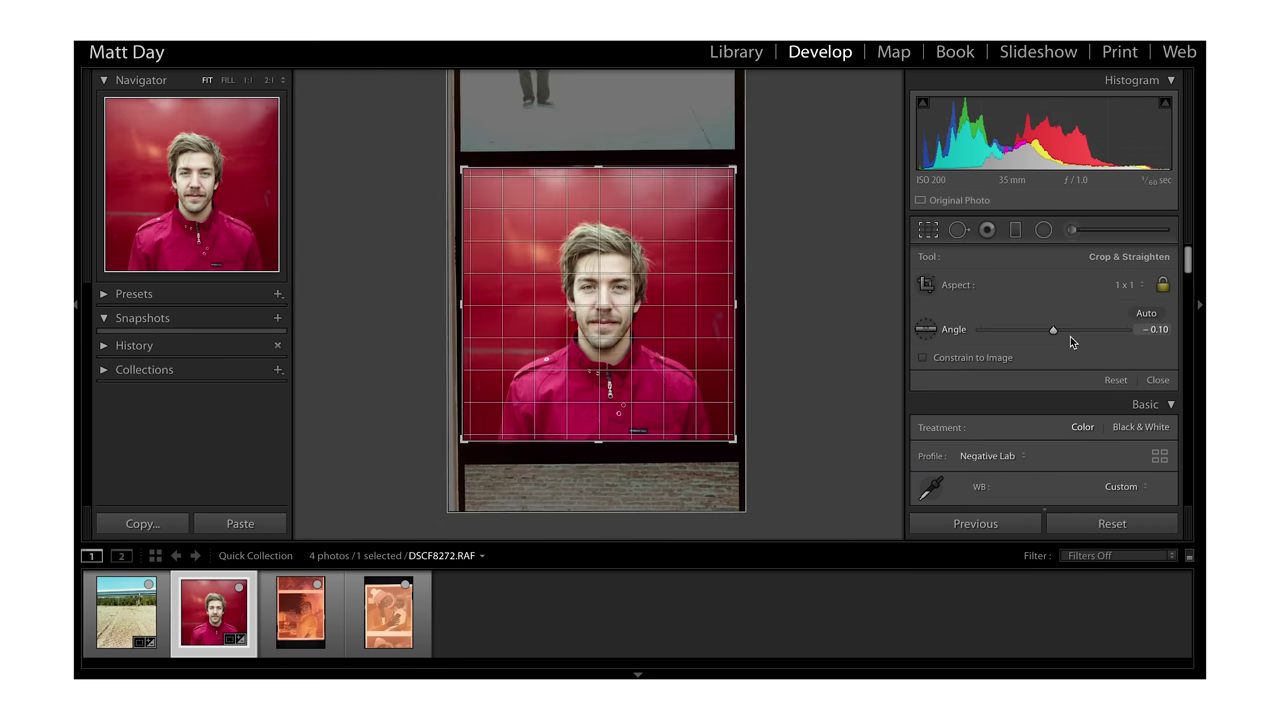
{"action": "scroll", "coordinate": [1070, 341], "scroll_direction": "down", "scroll_amount": 3}
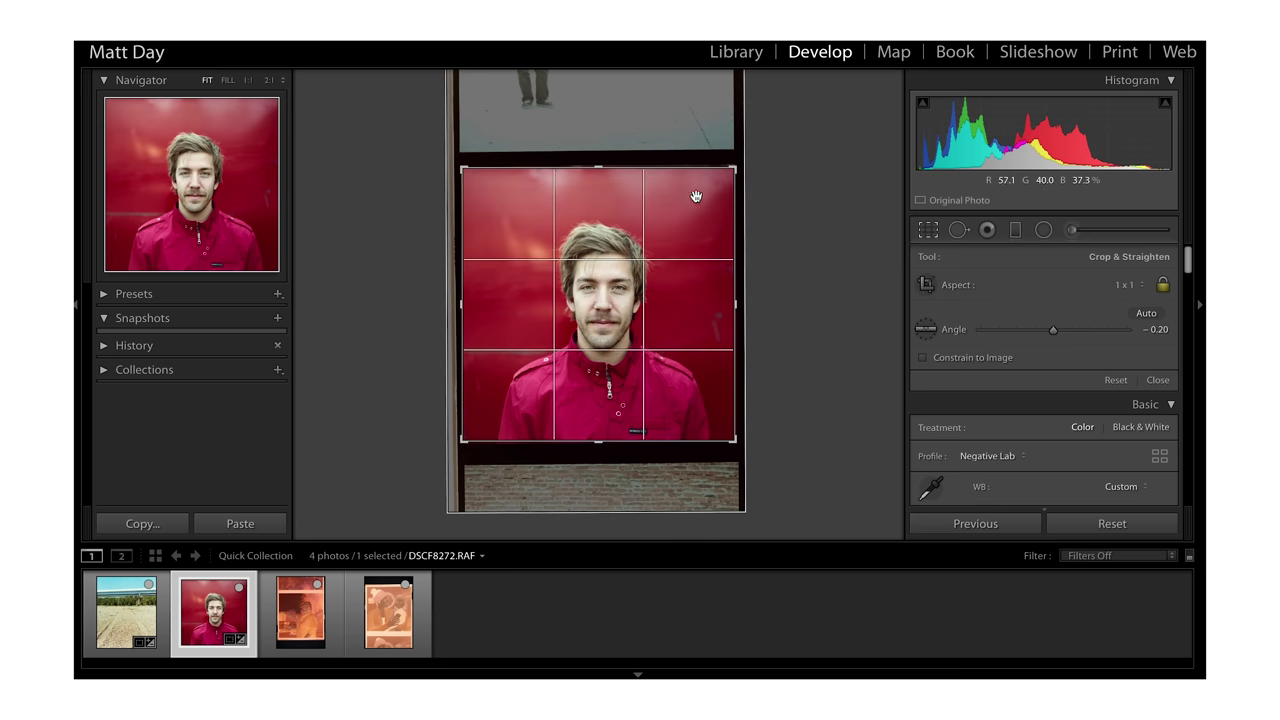
{"action": "key", "text": "Return"}
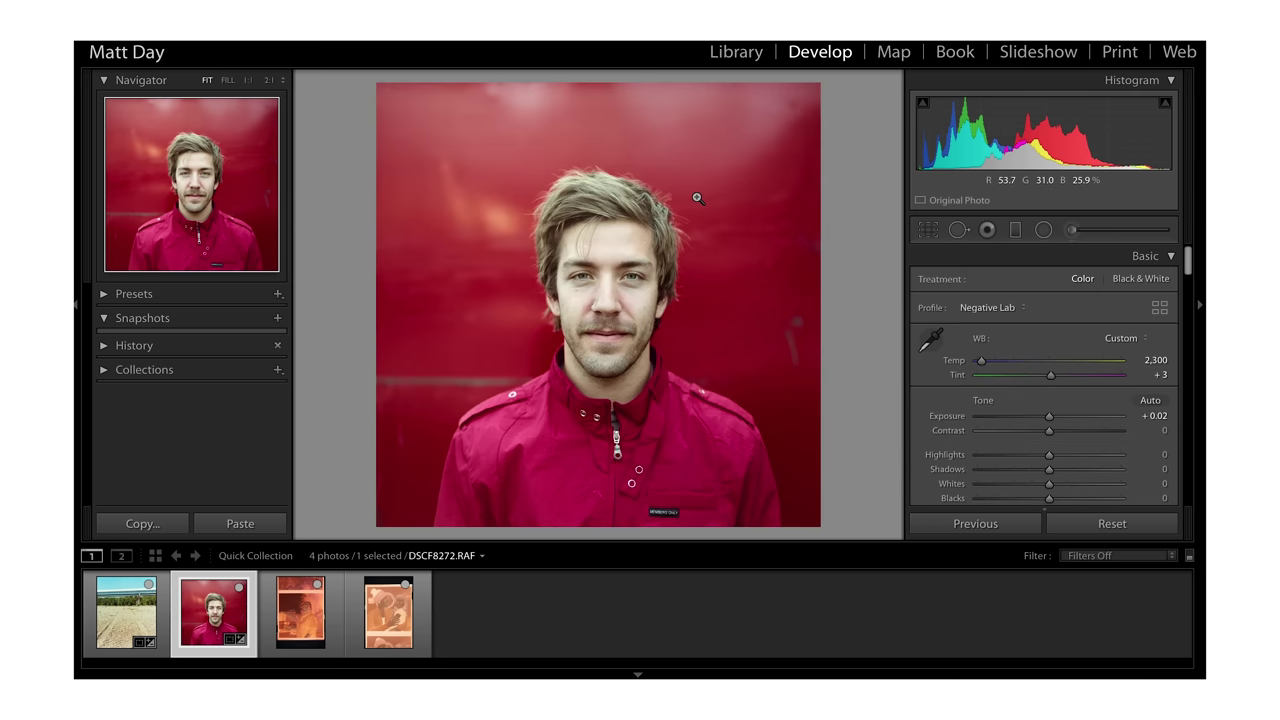
Set the portrait's white balance temperature to 2,290 and compare it with the before view.
{"action": "key", "text": "Down"}
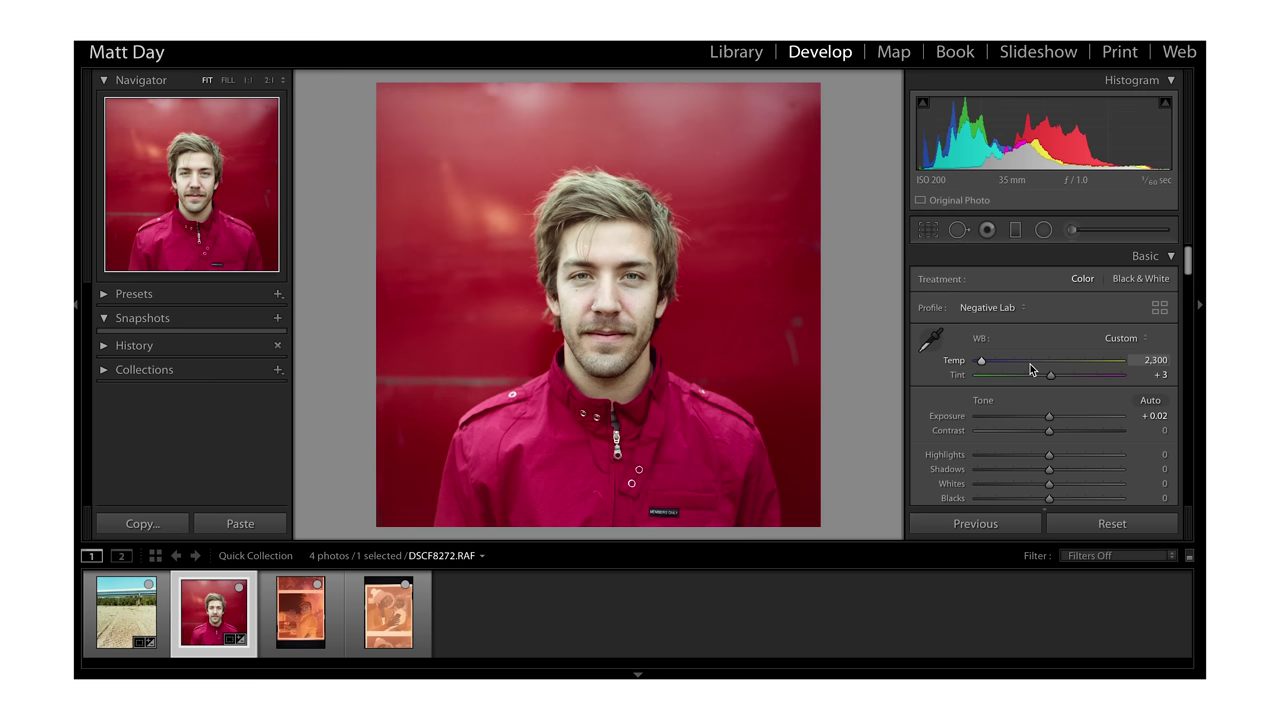
{"action": "key", "text": "Down"}
{"action": "key", "text": "alt"}
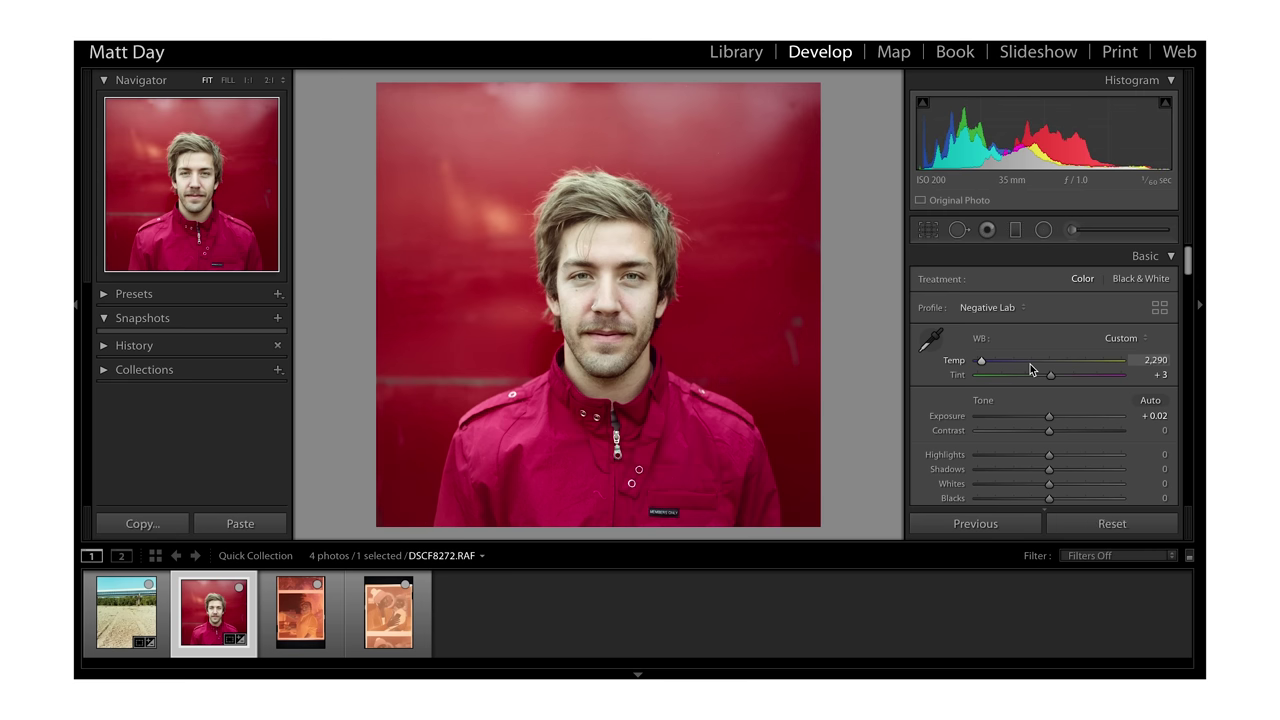
{"action": "key", "text": "backslash"}
{"action": "key", "text": "backslash"}
Set the portrait's Highlights to +10 and, after trying -5, its Shadows to +5.
{"action": "key", "text": "Up"}
{"action": "key", "text": "Up"}
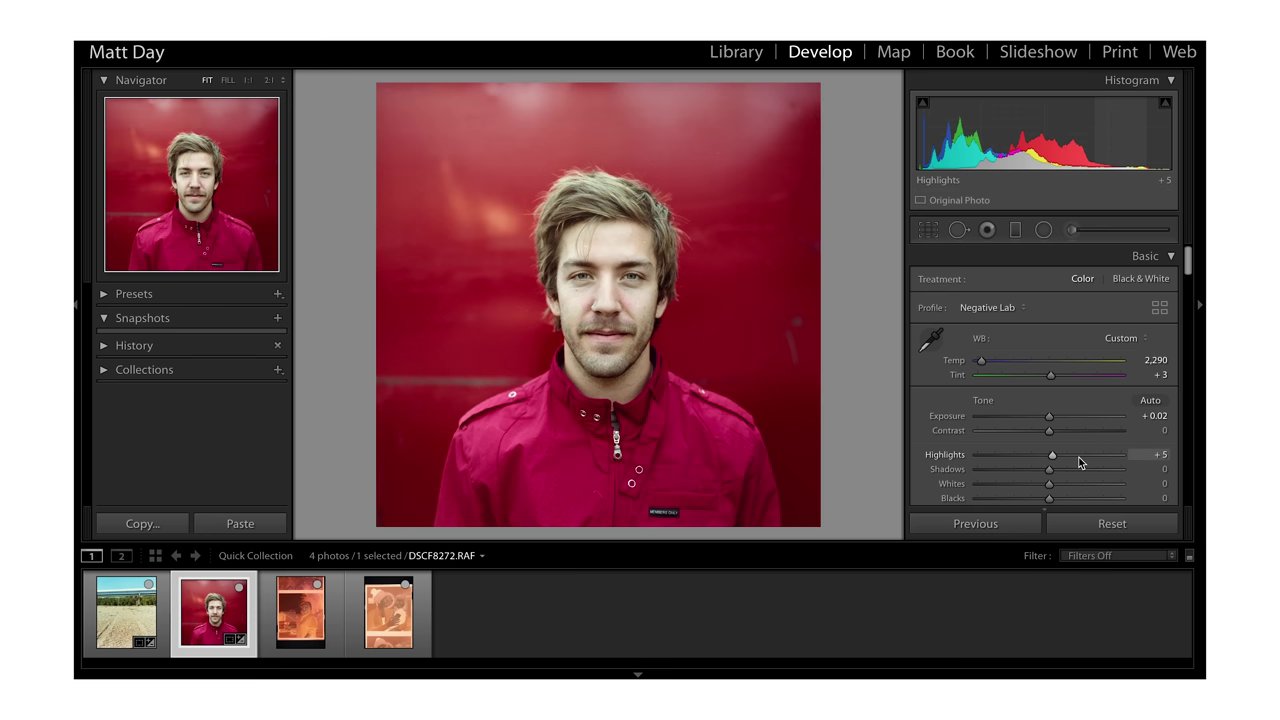
{"action": "key", "text": "Down"}
{"action": "key", "text": "Down"}
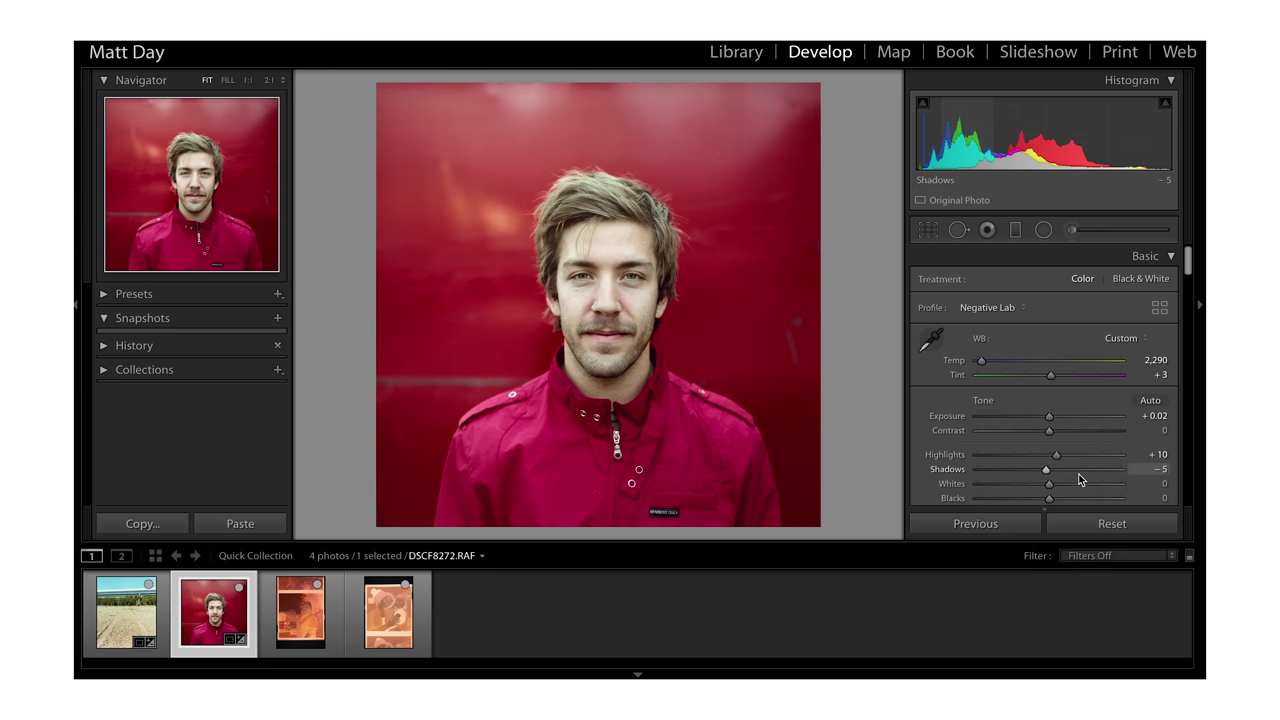
{"action": "key", "text": "Up"}
{"action": "key", "text": "Up"}
{"action": "key", "text": "Up"}
{"action": "key", "text": "Up"}
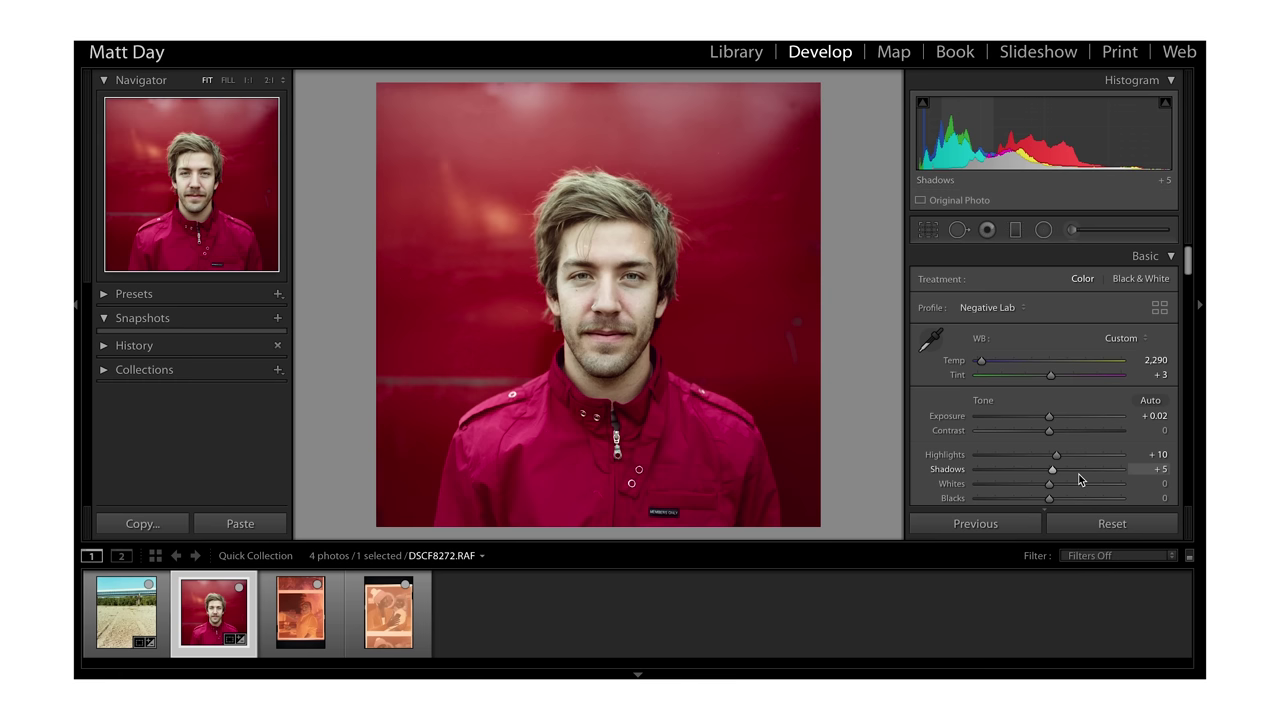
Set Shadows to +2 and refine the portrait's white balance to temperature 2,265 and tint +1, comparing with the before view.
{"action": "key", "text": "Down"}
{"action": "key", "text": "alt+Down"}
{"action": "key", "text": "alt+Down"}
{"action": "key", "text": "alt+Down"}
{"action": "key", "text": "alt+Down"}
{"action": "key", "text": "alt+Up"}
{"action": "key", "text": "backslash"}
{"action": "key", "text": "backslash"}
{"action": "key", "text": "Down"}
{"action": "key", "text": "Down"}
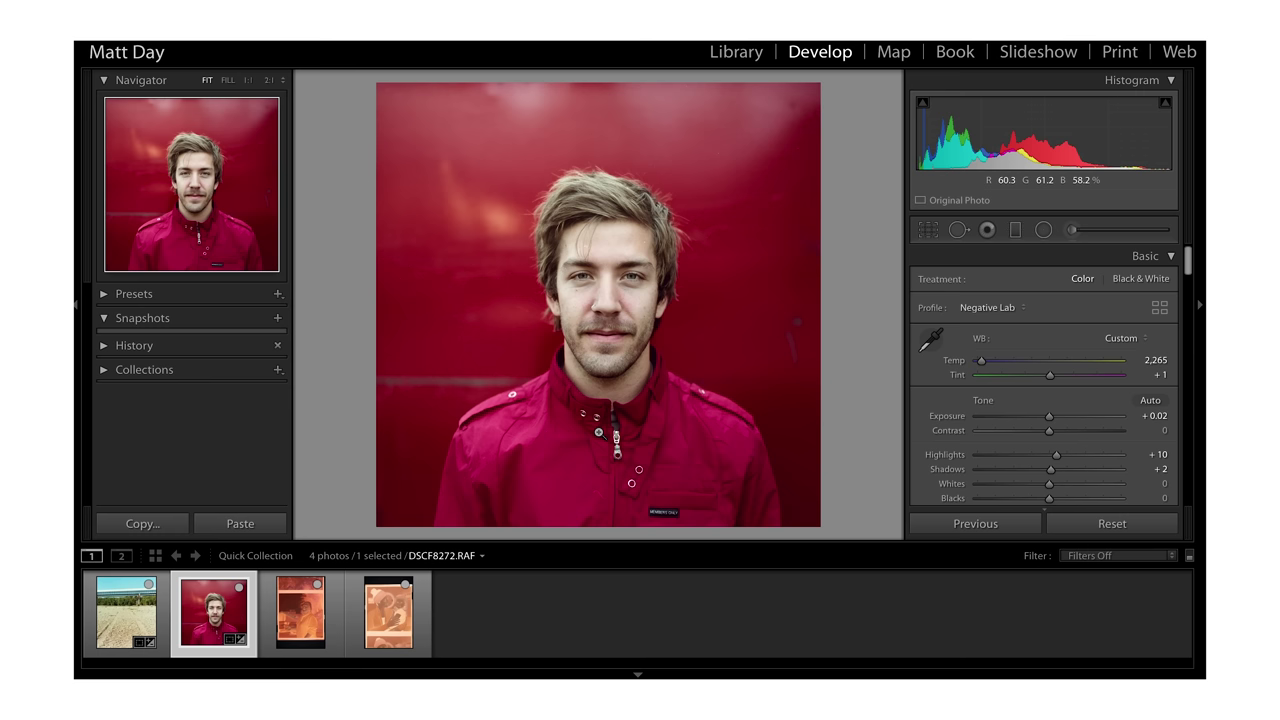
Compare the converted landscape DSCF8269.RAF with the finished portrait DSCF8272.RAF by switching between them.
{"action": "left_click", "coordinate": [126, 625]}
{"action": "left_click", "coordinate": [213, 612]}
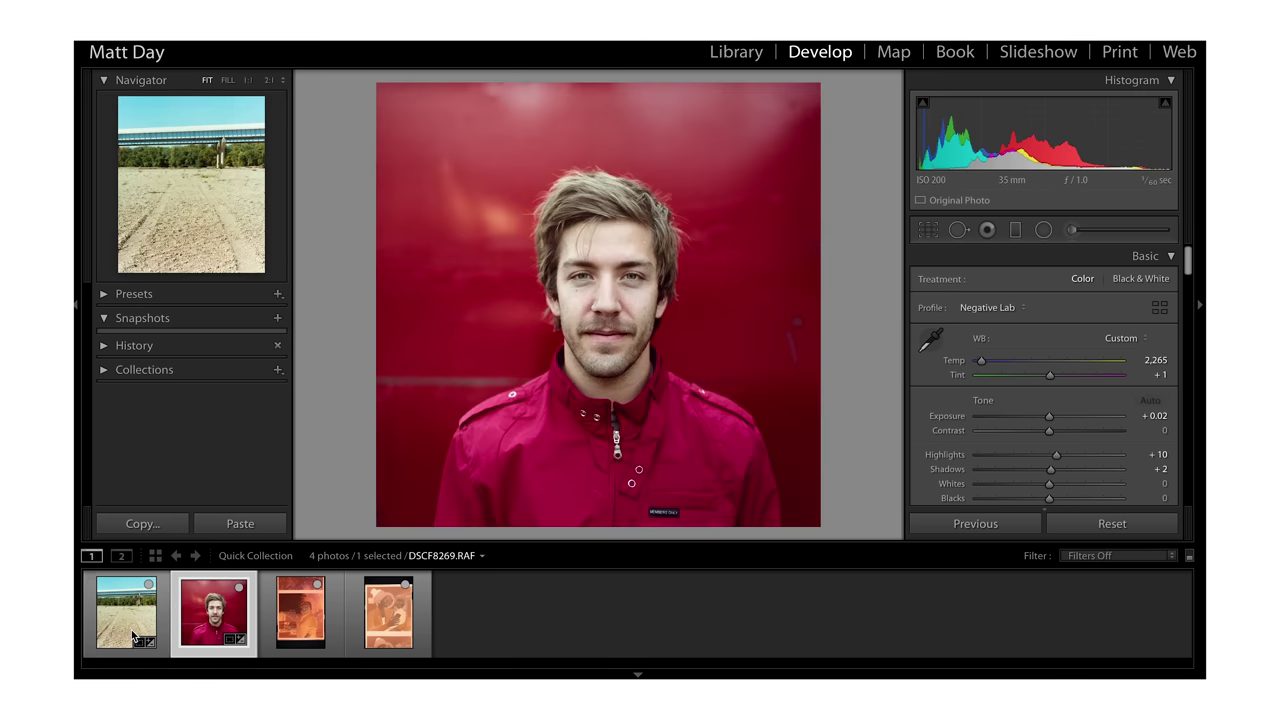
{"action": "left_click", "coordinate": [133, 635]}
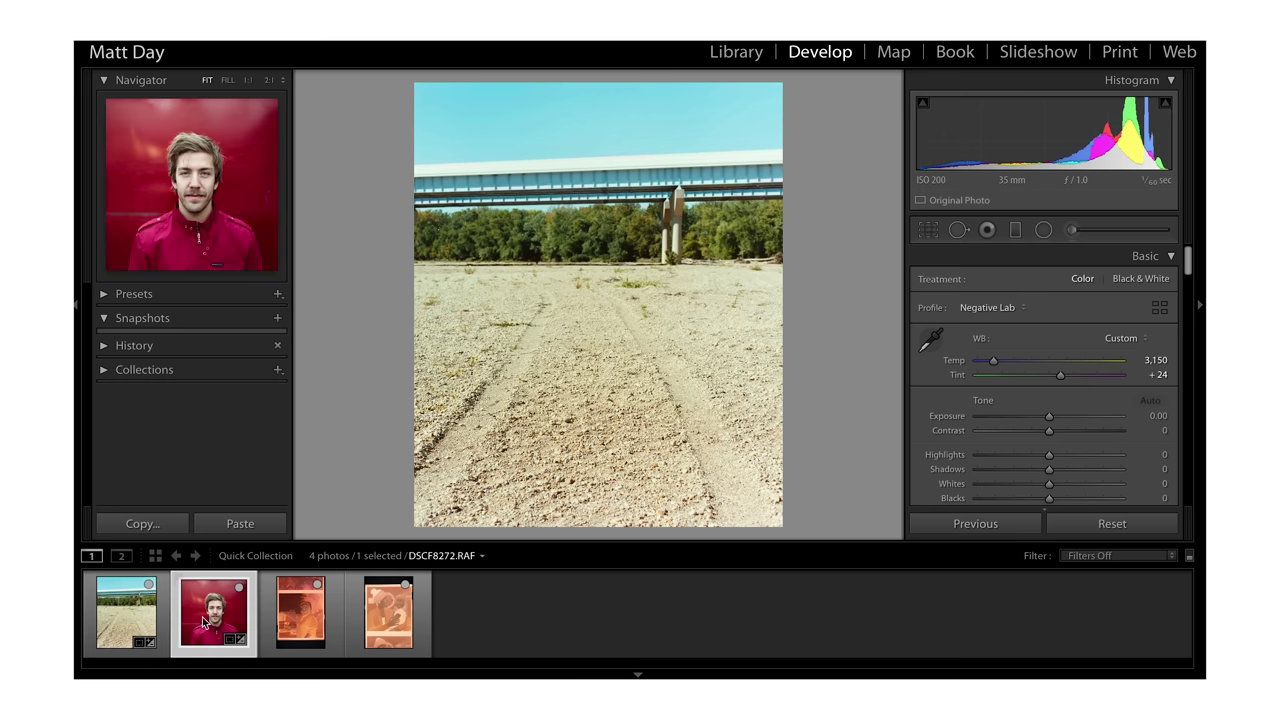
{"action": "left_click", "coordinate": [192, 630]}
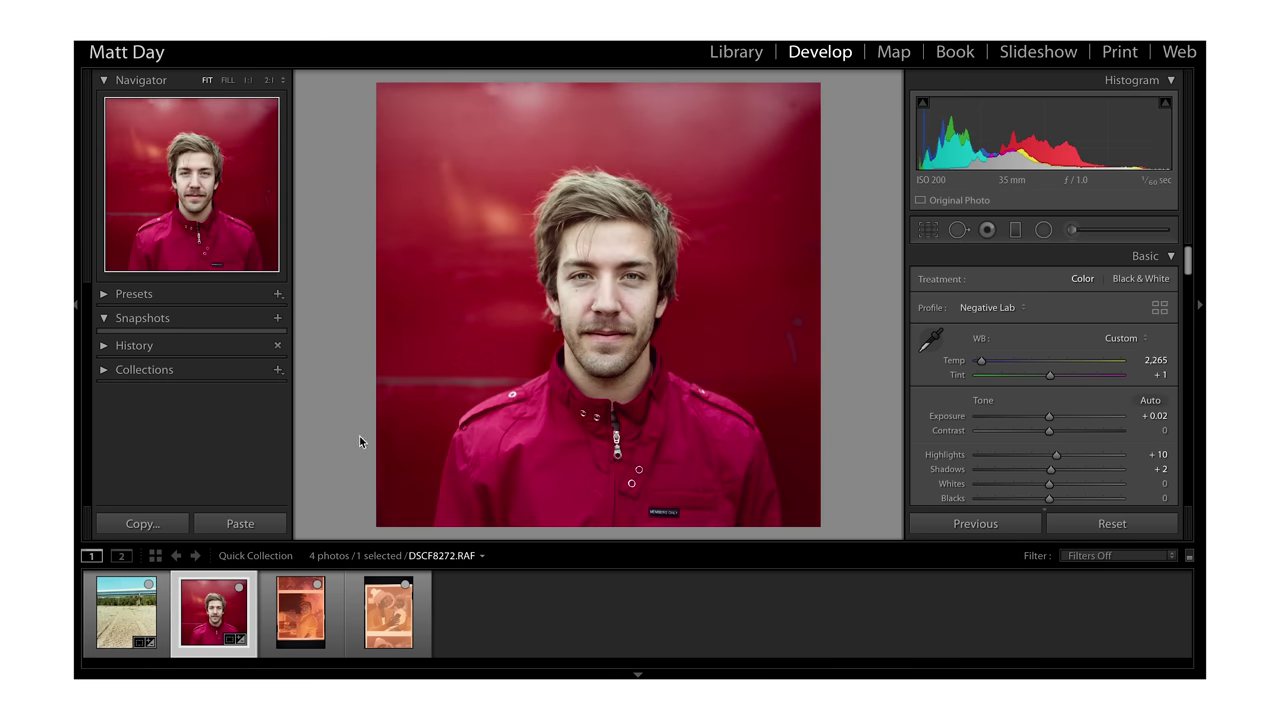
Straighten the negative DSCF8273.RAF to an angle of 0.20 and crop it to a 1 x 1 square around the frame.
{"action": "left_click", "coordinate": [307, 626]}
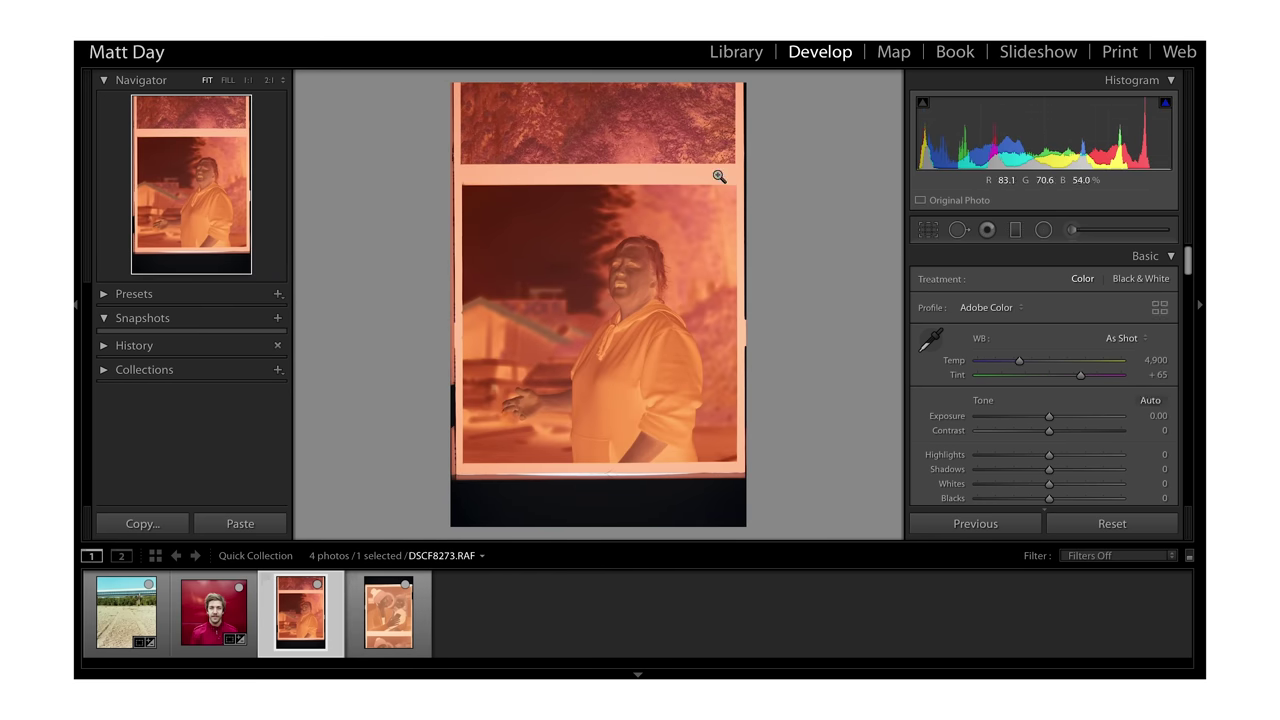
{"action": "key", "text": "r"}
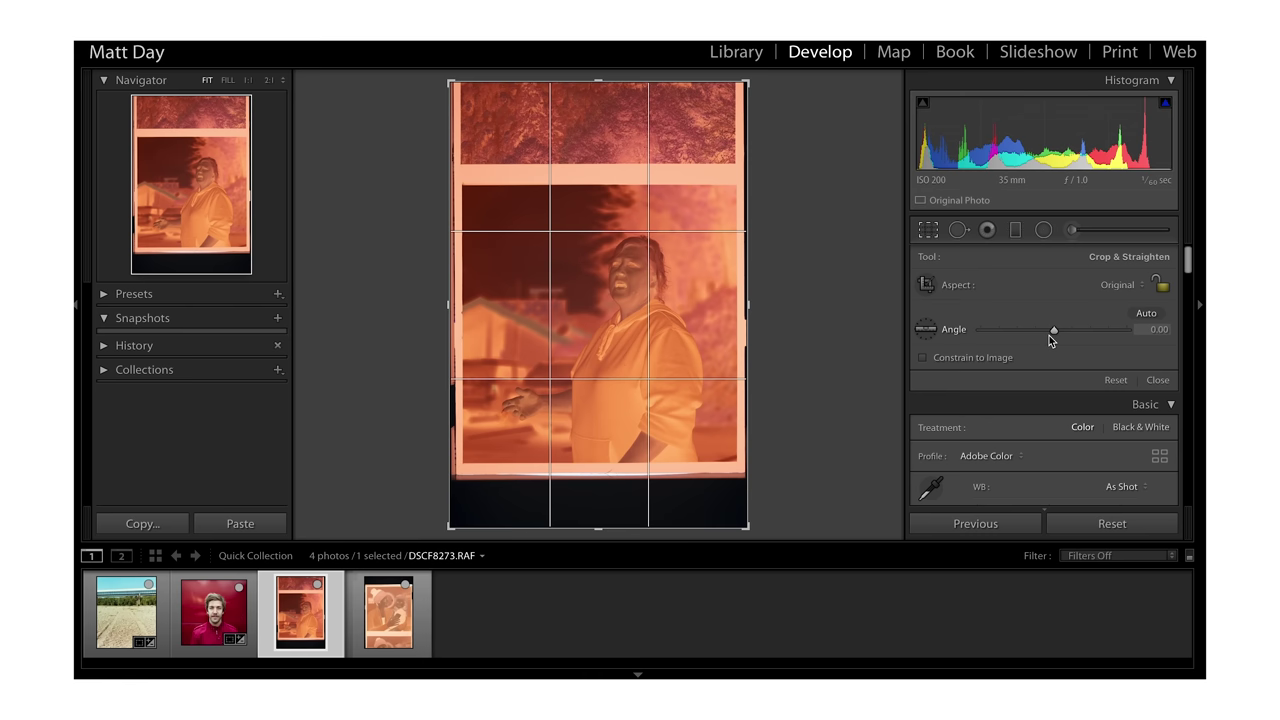
{"action": "left_click", "coordinate": [1051, 335]}
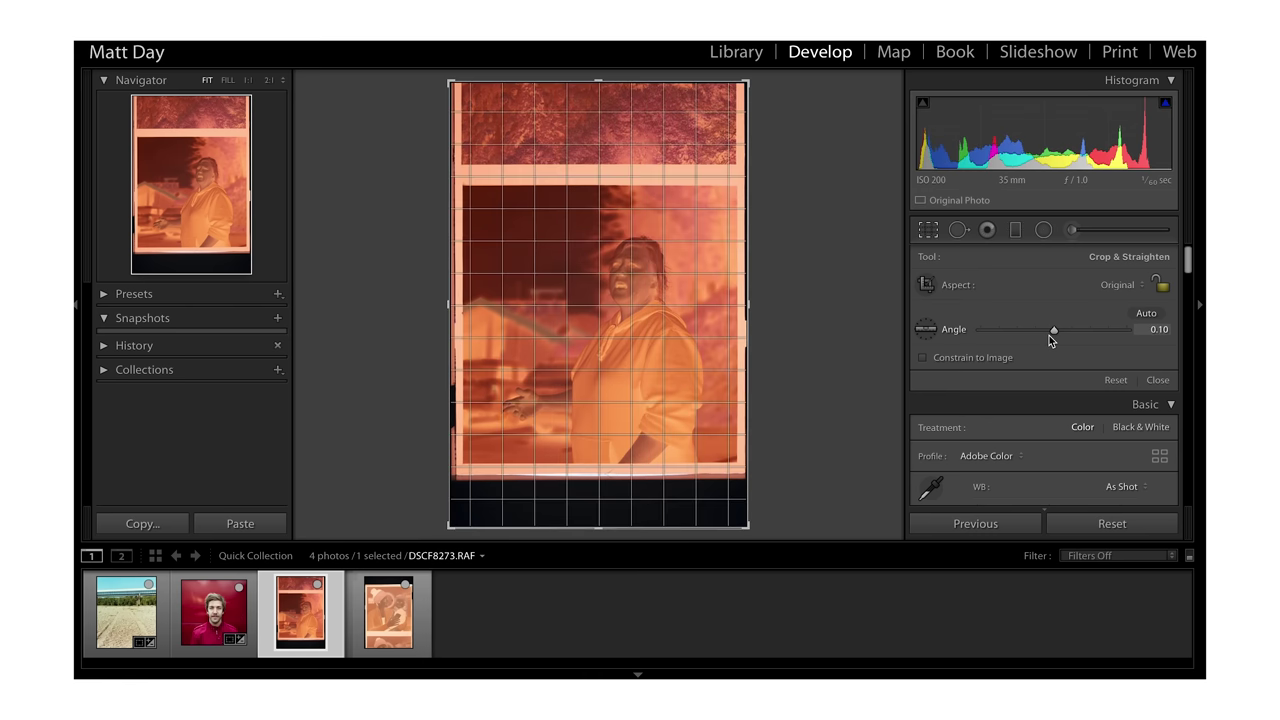
{"action": "left_click", "coordinate": [1133, 286]}
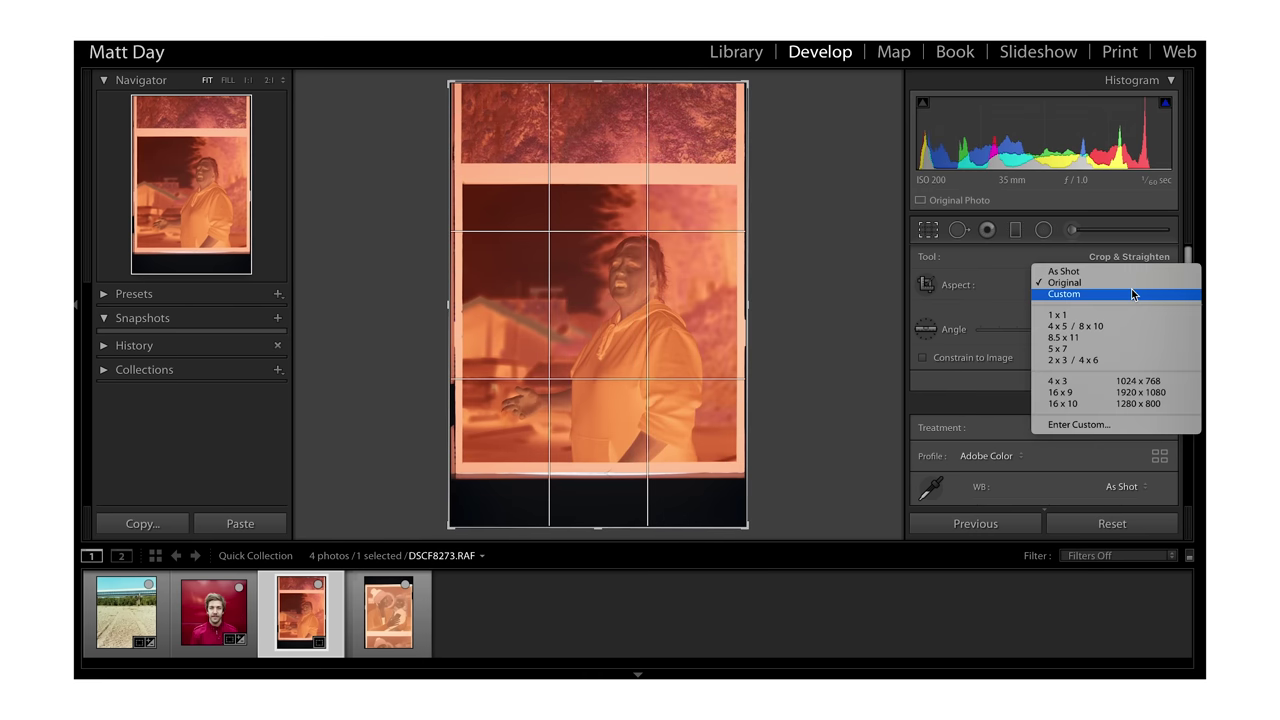
{"action": "left_click", "coordinate": [1085, 315]}
{"action": "left_click_drag", "start_coordinate": [603, 451], "coordinate": [597, 394]}
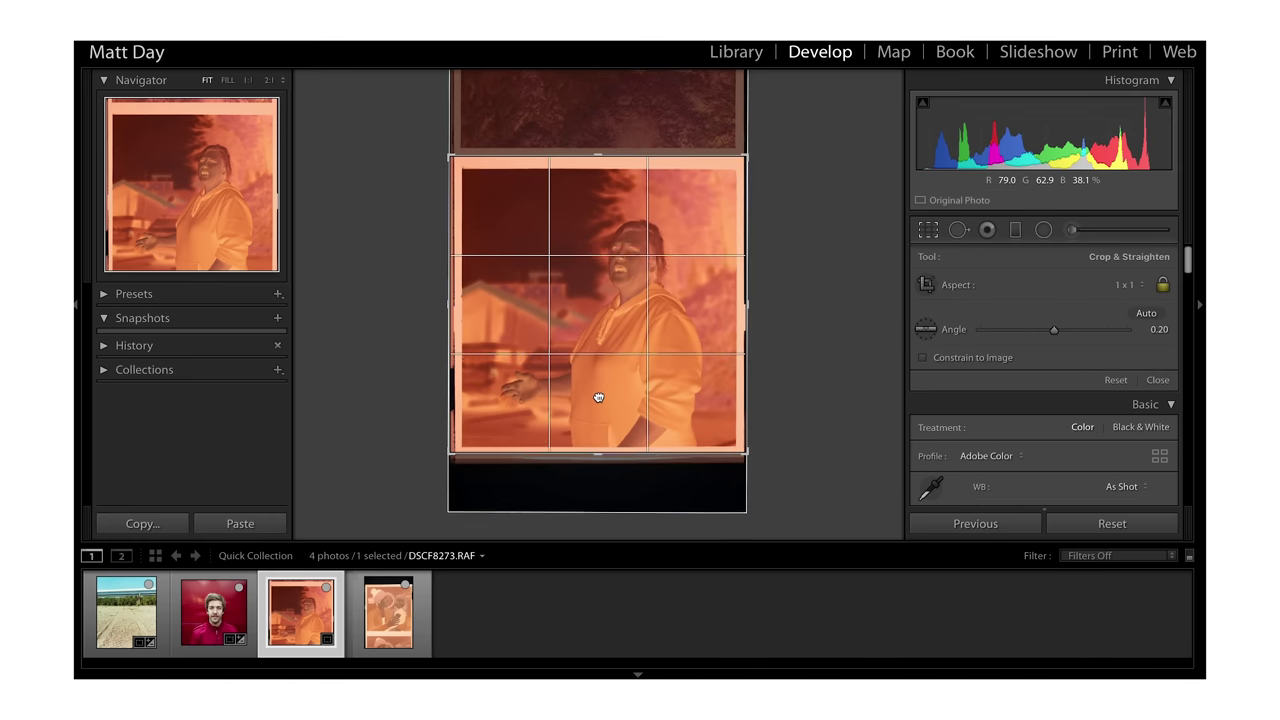
{"action": "key", "text": "Return"}
White-balance DSCF8273.RAF on the film border and tighten its 1 x 1 crop to exclude the border.
{"action": "left_click", "coordinate": [930, 338]}
{"action": "left_click", "coordinate": [455, 90]}
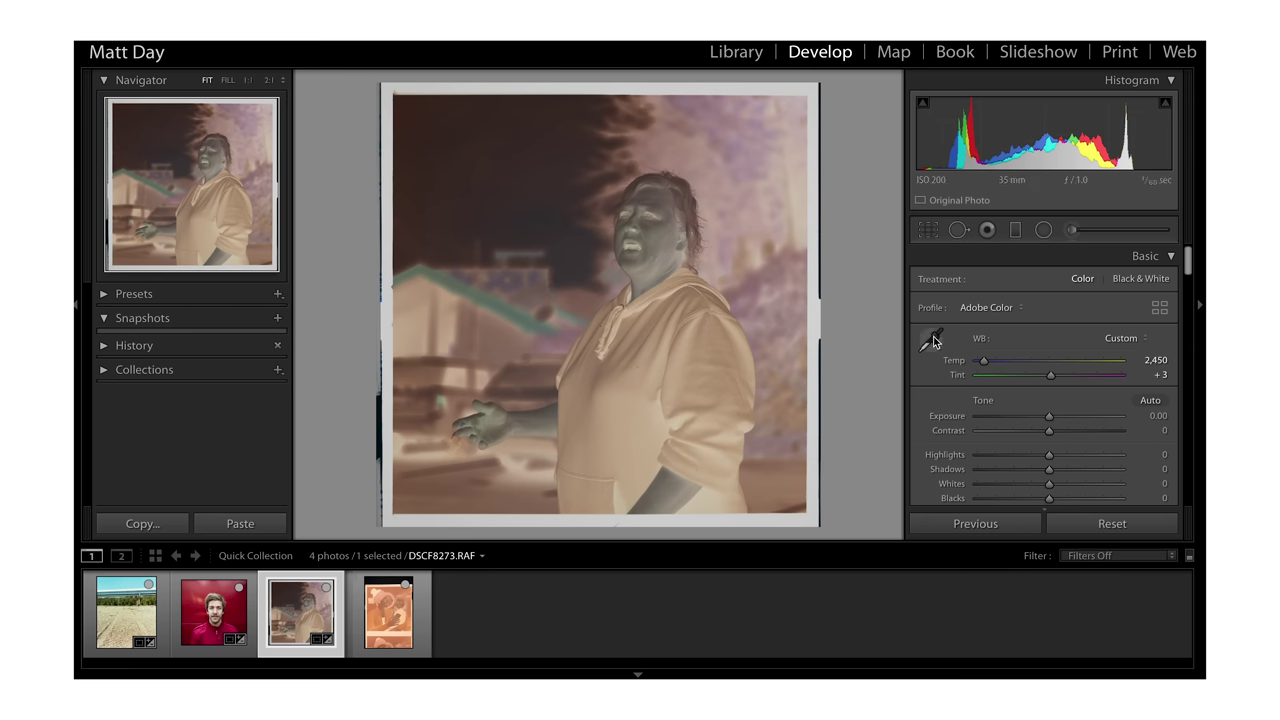
{"action": "key", "text": "r"}
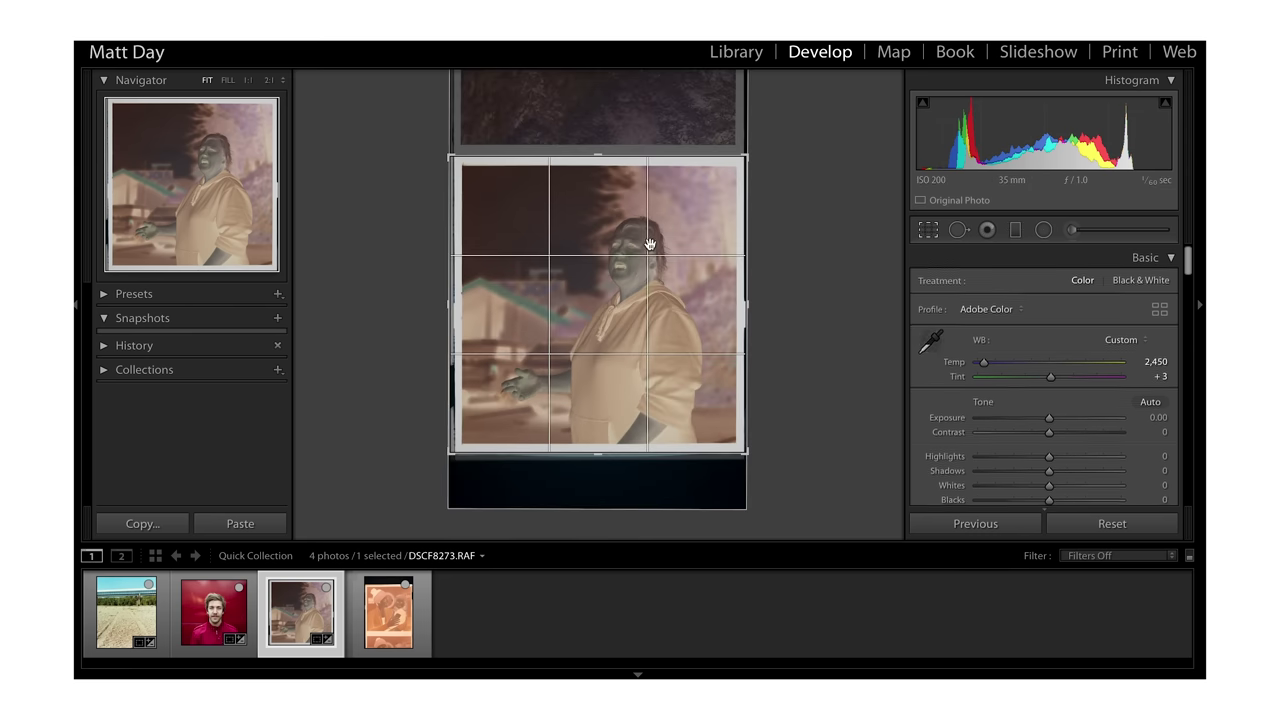
{"action": "left_click_drag", "start_coordinate": [631, 155], "coordinate": [627, 170]}
{"action": "mouse_move", "coordinate": [608, 287]}
{"action": "left_mouse_down"}
{"action": "mouse_move", "coordinate": [610, 306]}
{"action": "mouse_move", "coordinate": [608, 294]}
{"action": "left_mouse_up"}
{"action": "key", "text": "Return"}
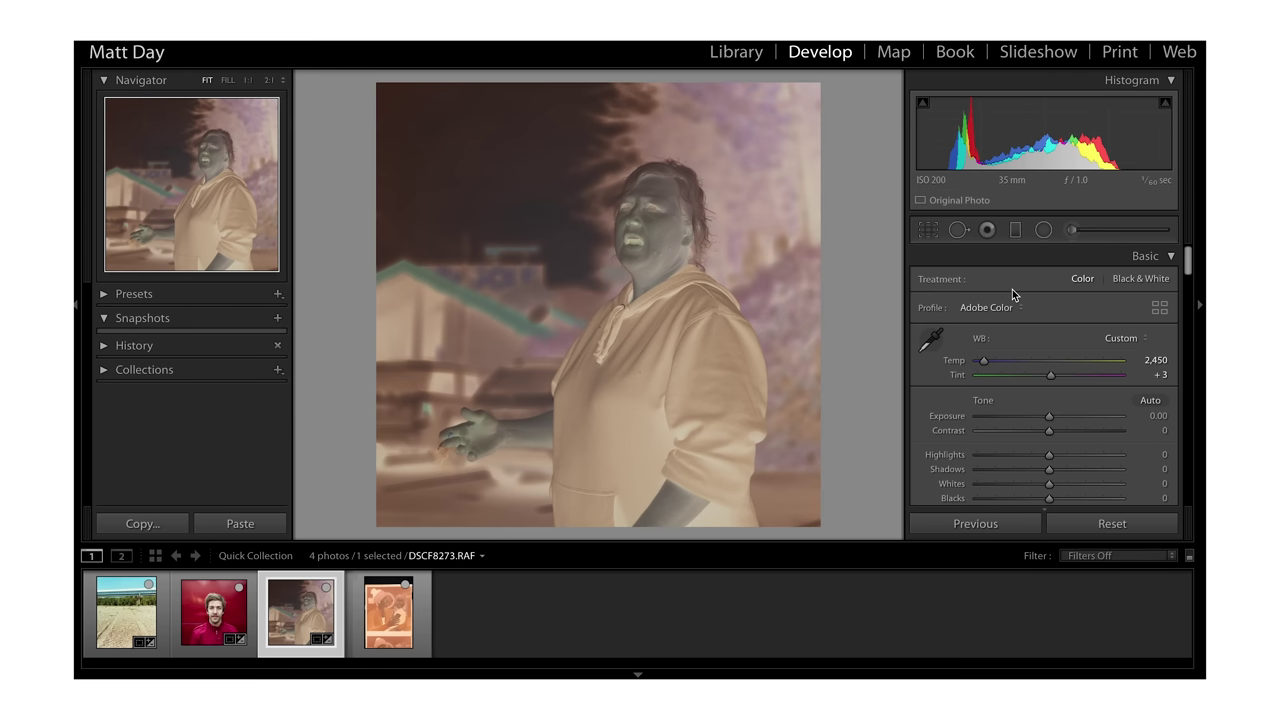
Convert the cropped negative DSCF8273.RAF in Negative Lab Pro using the Noritsu color model and 3 – Default pre-saturation.
{"action": "key", "text": "super+shift+n"}
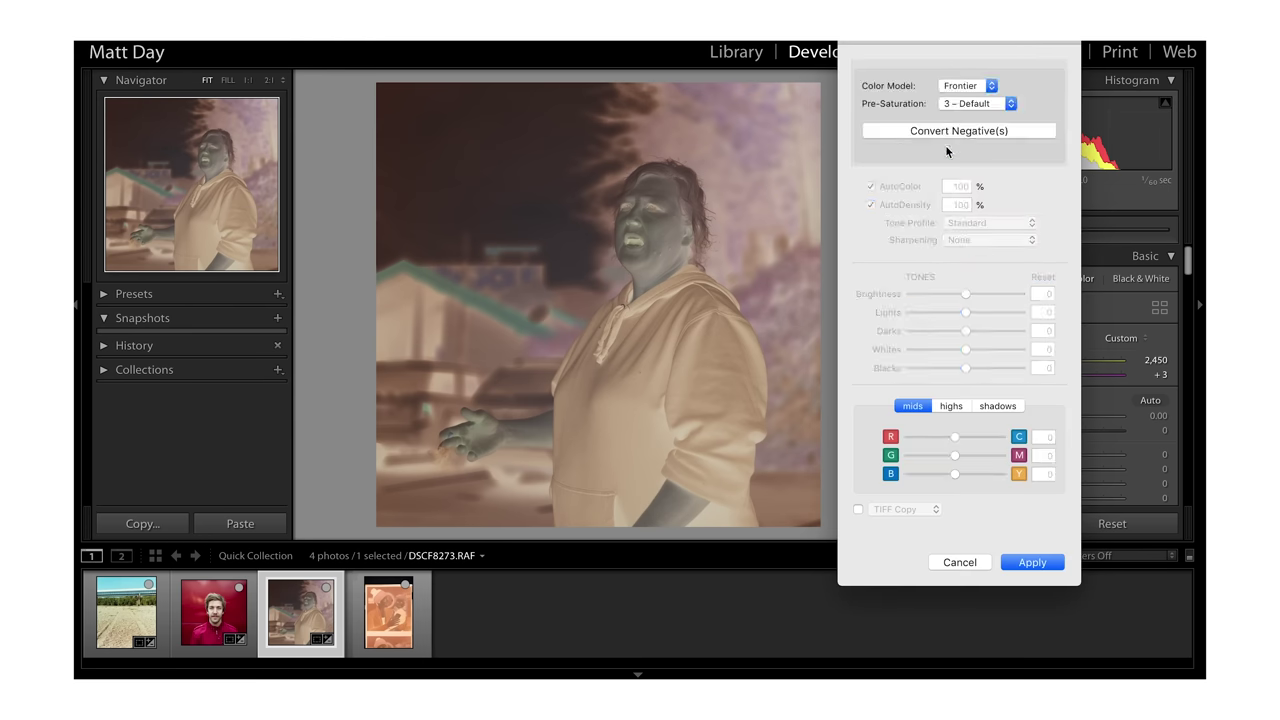
{"action": "left_click", "coordinate": [977, 103]}
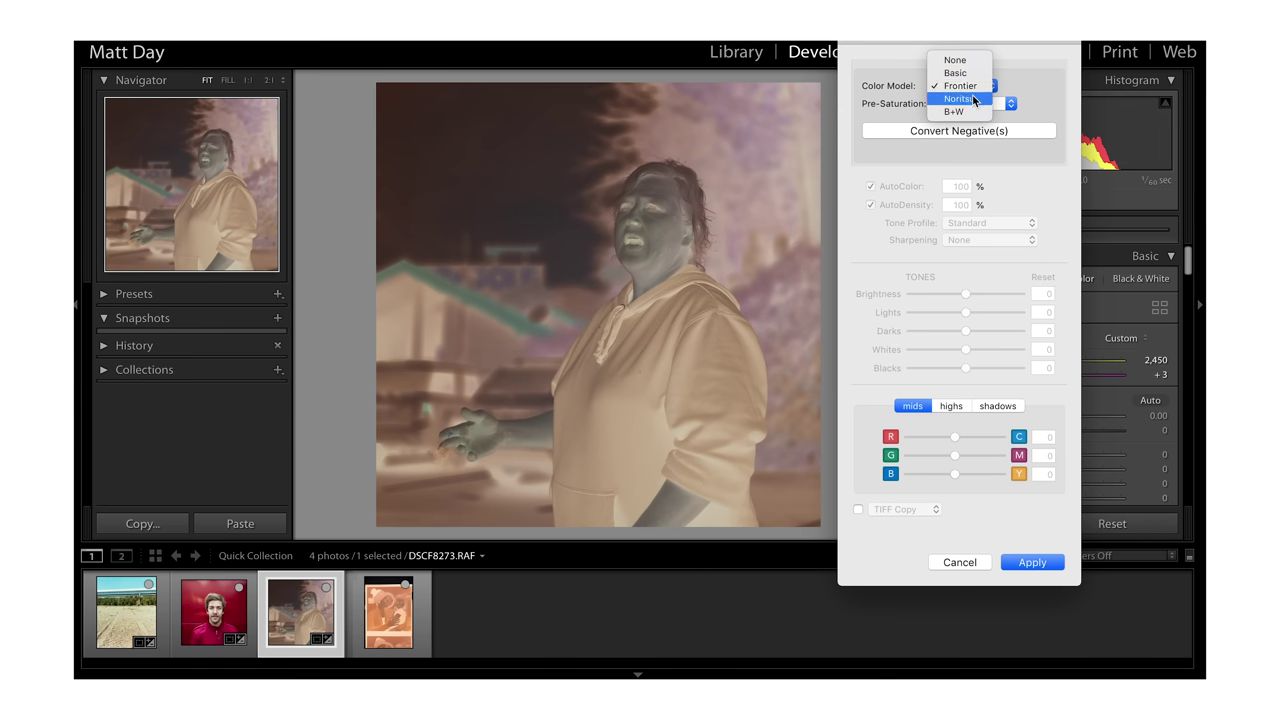
{"action": "left_click", "coordinate": [974, 101]}
{"action": "left_click", "coordinate": [972, 131]}
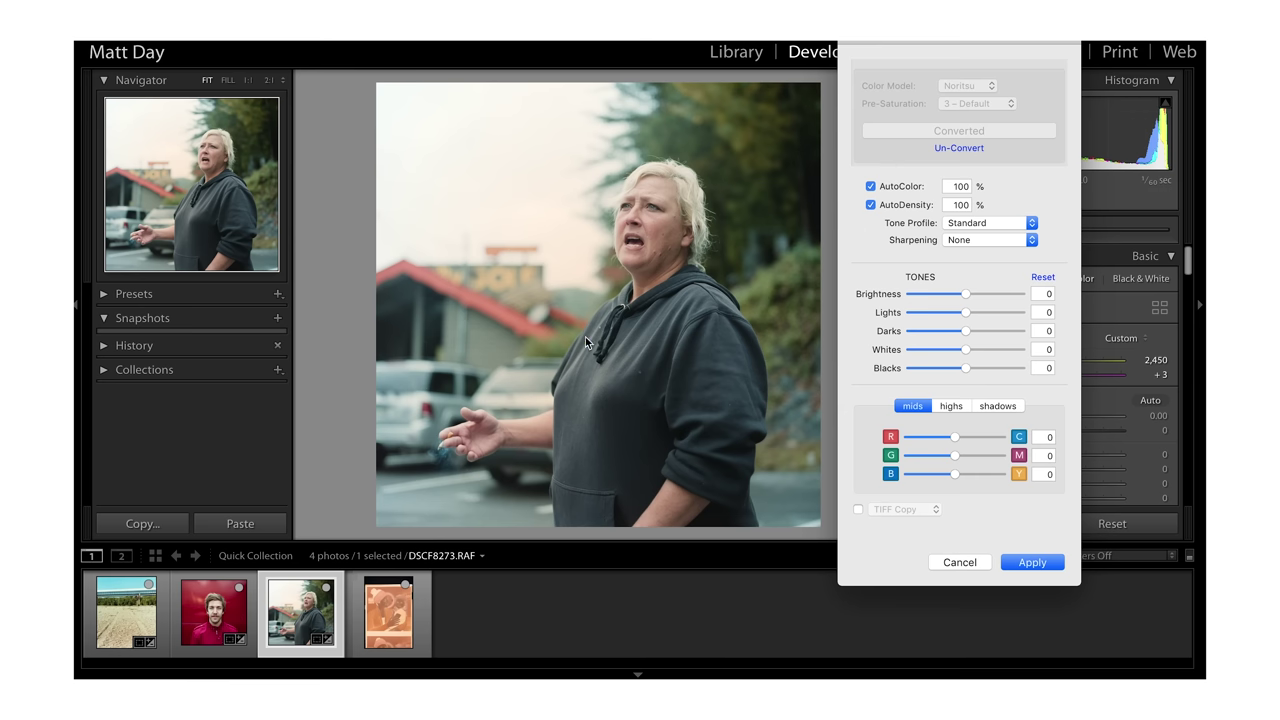
Compare the conversion with AutoColor and AutoDensity off and on, then apply it with both enabled at 100%.
{"action": "left_click", "coordinate": [870, 186]}
{"action": "left_click", "coordinate": [889, 204]}
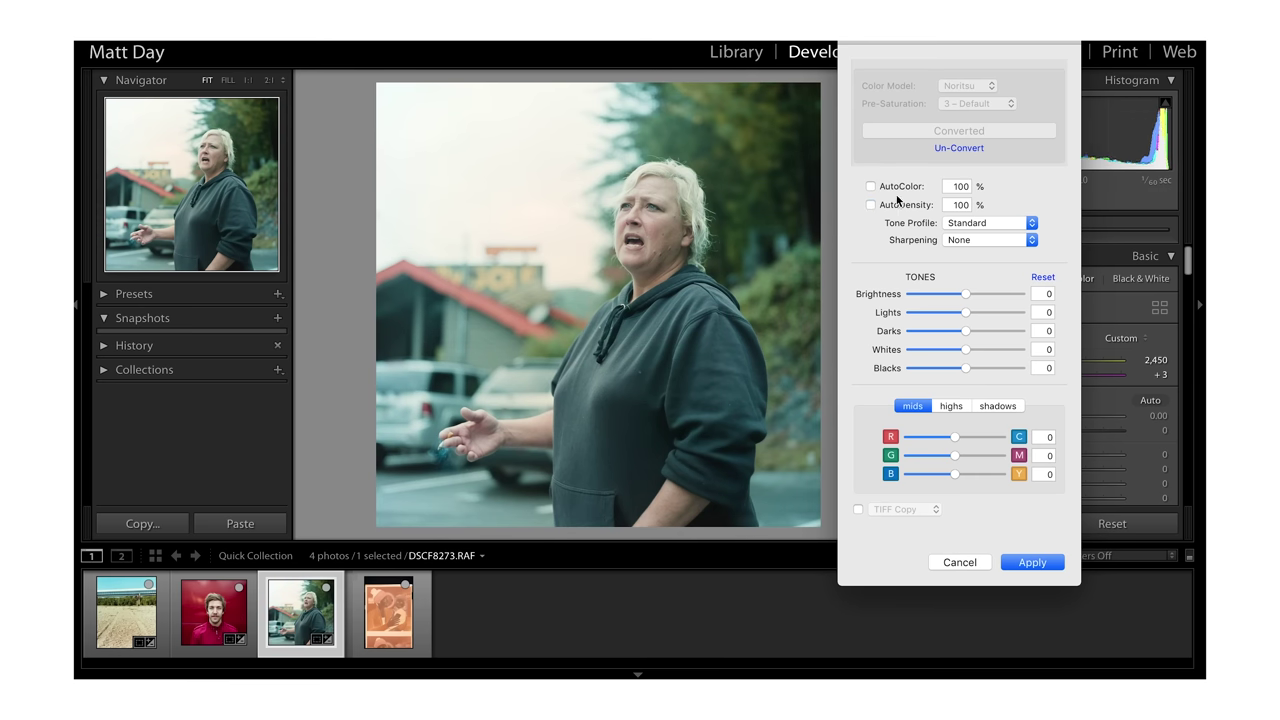
{"action": "left_click", "coordinate": [912, 190]}
{"action": "left_click", "coordinate": [892, 210]}
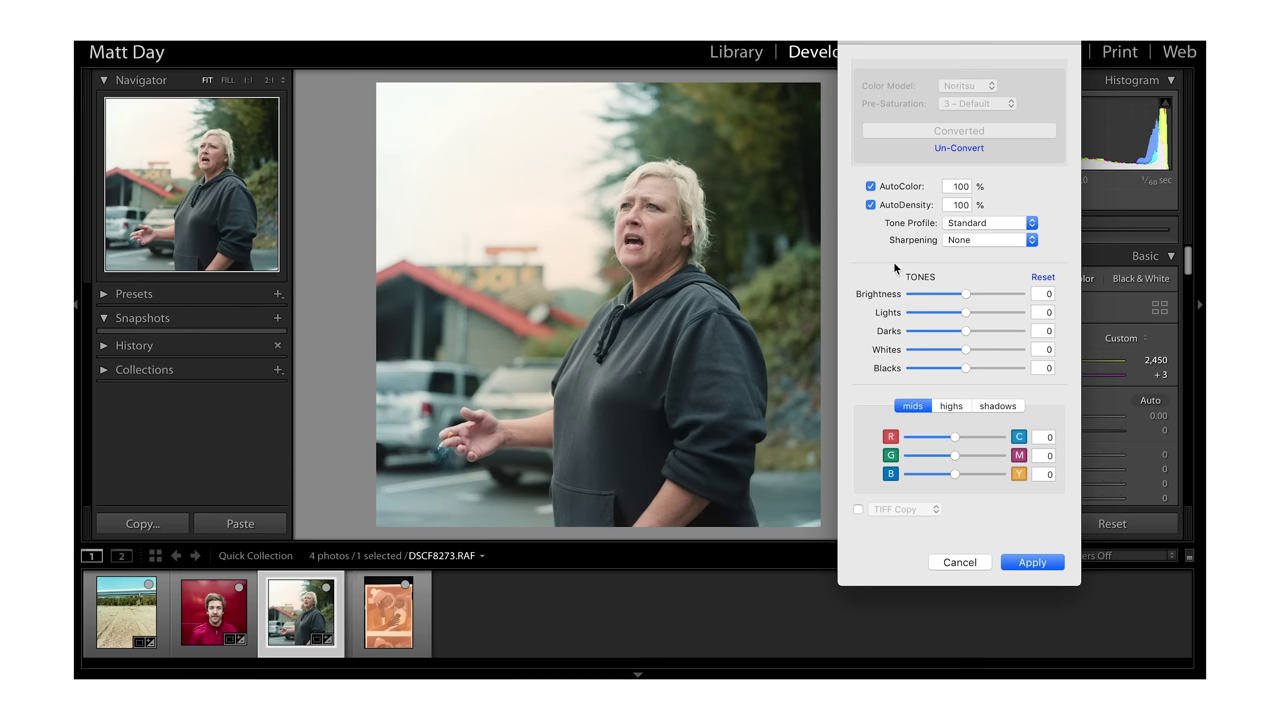
{"action": "left_click", "coordinate": [904, 208]}
{"action": "left_click", "coordinate": [904, 209]}
{"action": "left_click", "coordinate": [1030, 561]}
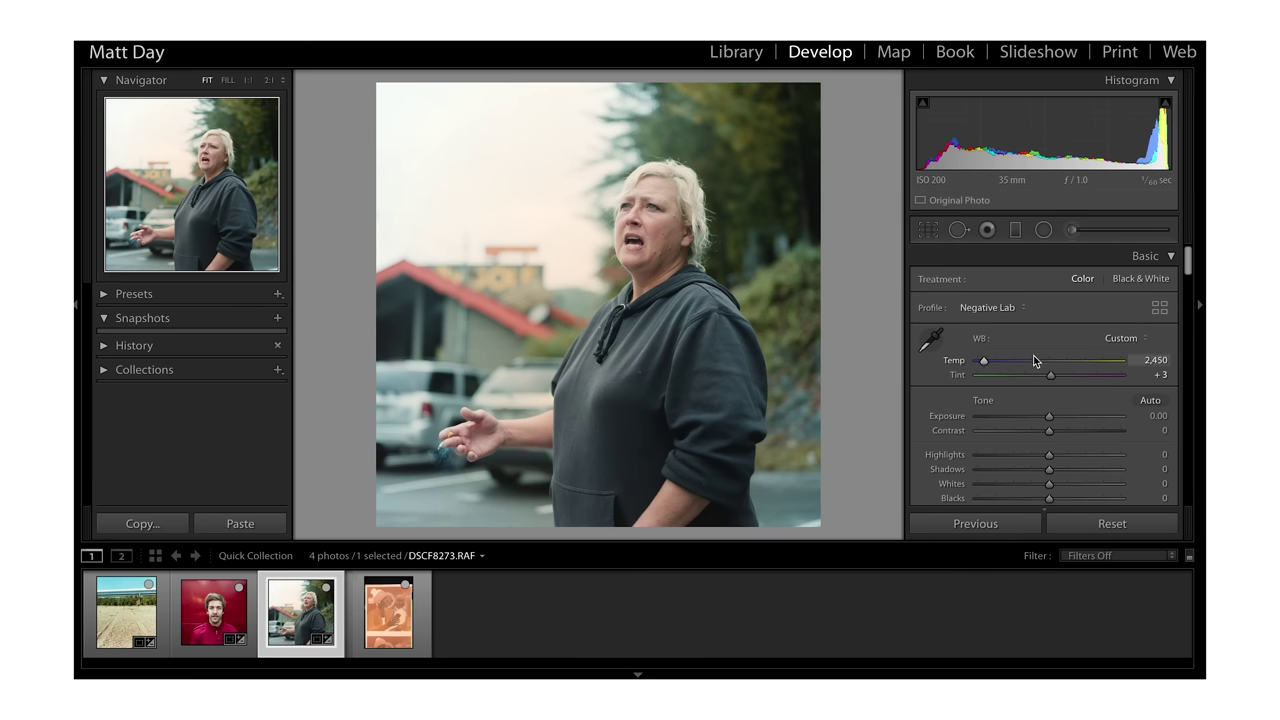
Set the parking-lot portrait's temperature to 2,445 and tint to +1, comparing with the before view.
{"action": "key", "text": "alt"}
{"action": "key", "text": "alt+Down"}
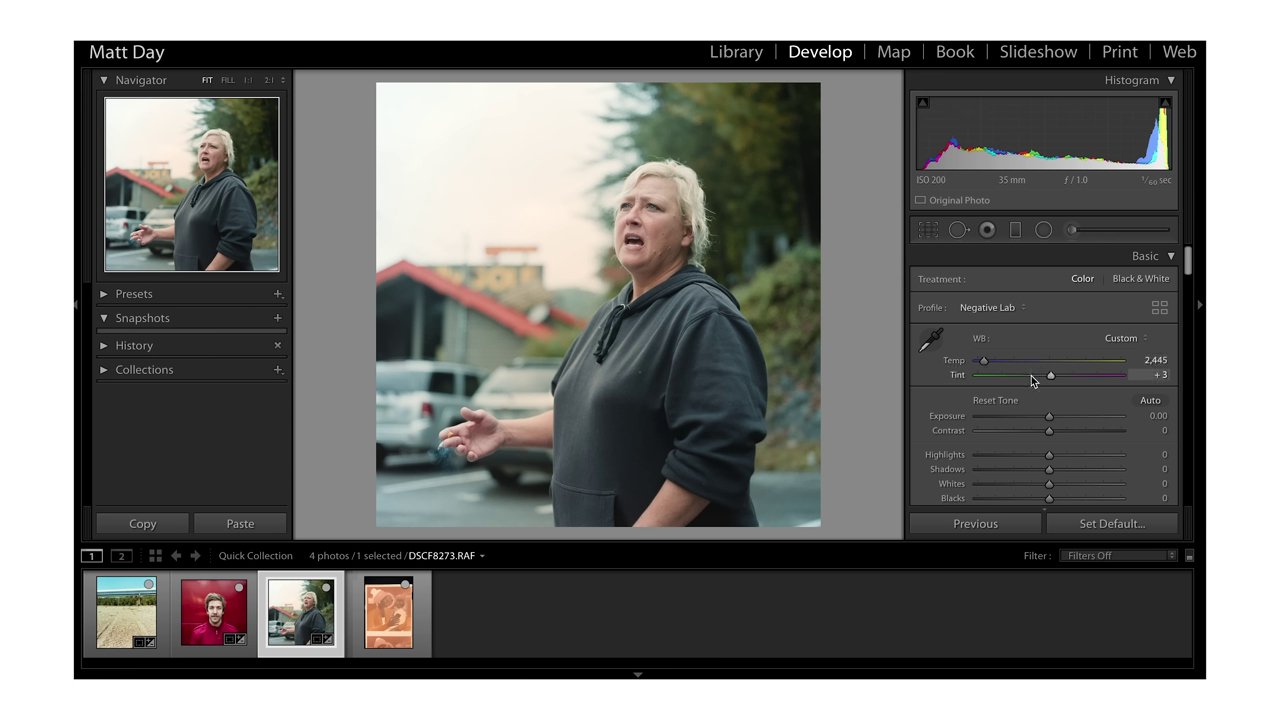
{"action": "key", "text": "alt"}
{"action": "key", "text": "alt+Down"}
{"action": "key", "text": "alt+Down"}
{"action": "key", "text": "backslash"}
{"action": "key", "text": "backslash"}
Raise the parking-lot portrait's Highlights to +15.
{"action": "key", "text": "Up"}
{"action": "key", "text": "Up"}
{"action": "key", "text": "alt"}
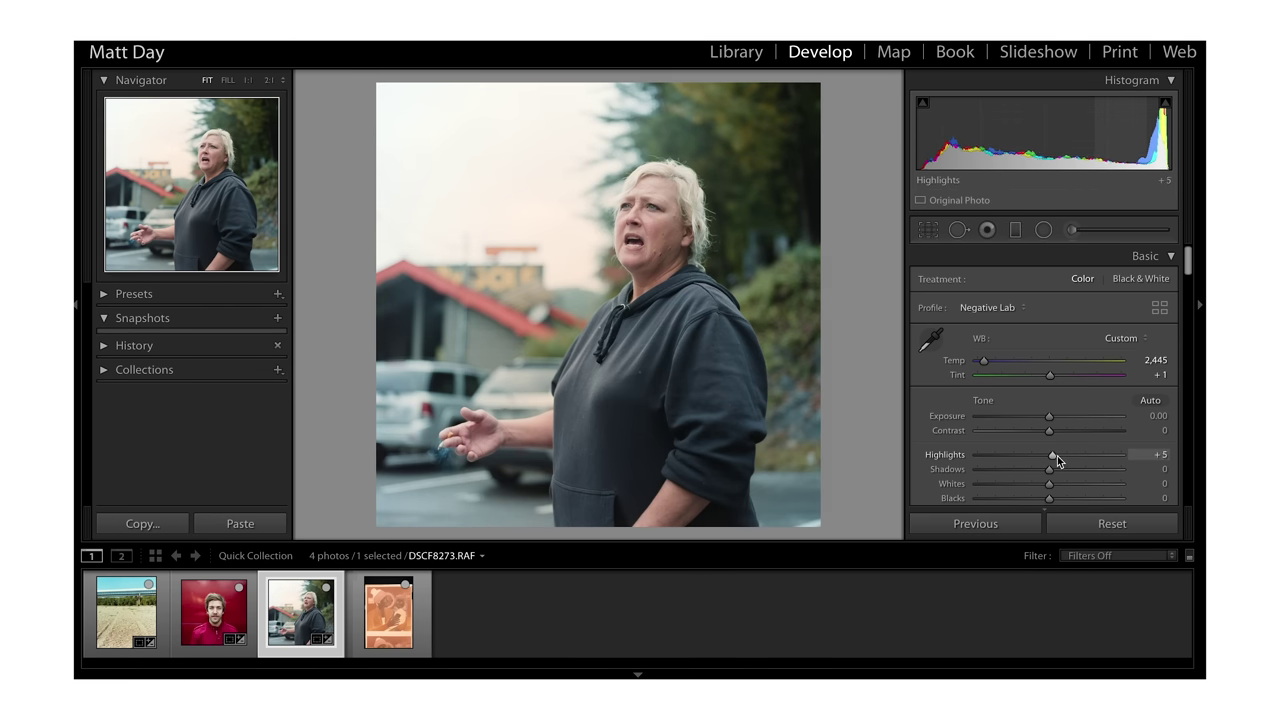
{"action": "mouse_move", "coordinate": [1057, 456]}
{"action": "left_mouse_down"}
{"action": "mouse_move", "coordinate": [1091, 459]}
{"action": "mouse_move", "coordinate": [1056, 458]}
{"action": "left_mouse_up"}
{"action": "key", "text": "Up"}
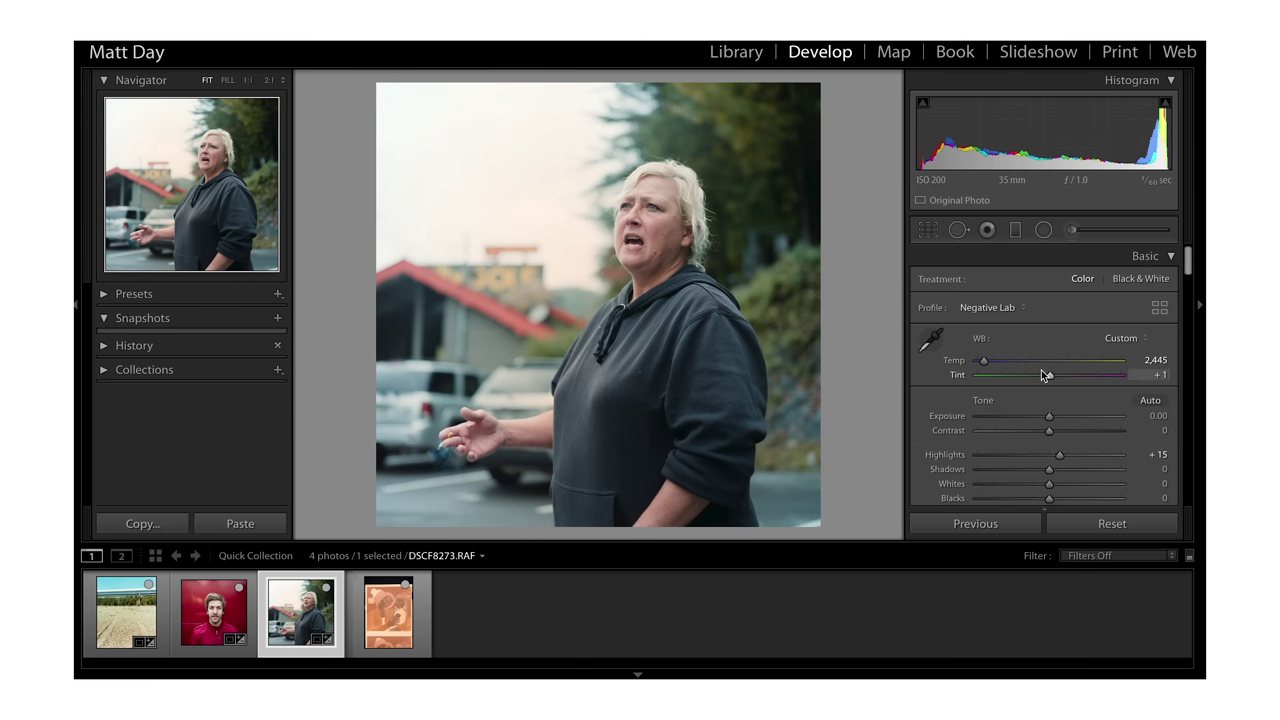
Set the portrait's temperature to 2,405 and check the result against the before view and on the face at 1:1.
{"action": "key", "text": "Down"}
{"action": "key", "text": "Up"}
{"action": "key", "text": "Up"}
{"action": "key", "text": "backslash"}
{"action": "key", "text": "backslash"}
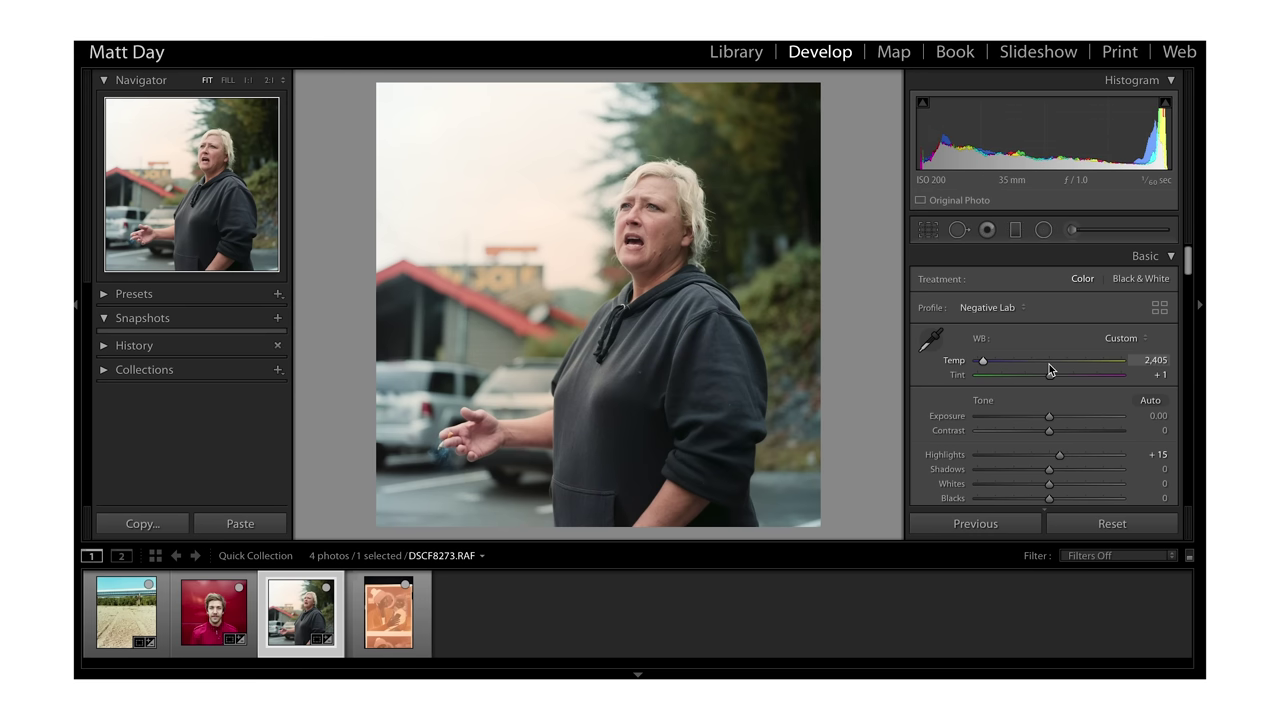
{"action": "left_click", "coordinate": [657, 203]}
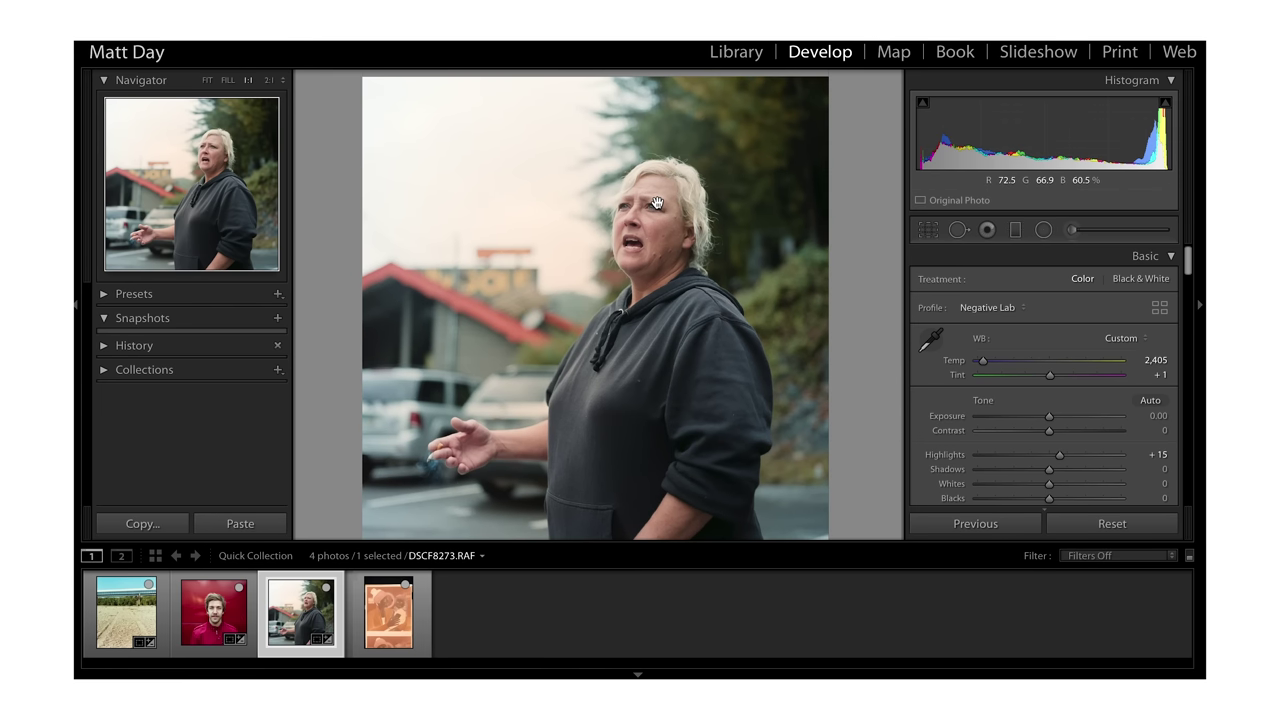
{"action": "scroll", "coordinate": [657, 203], "scroll_direction": "right", "scroll_amount": 5}
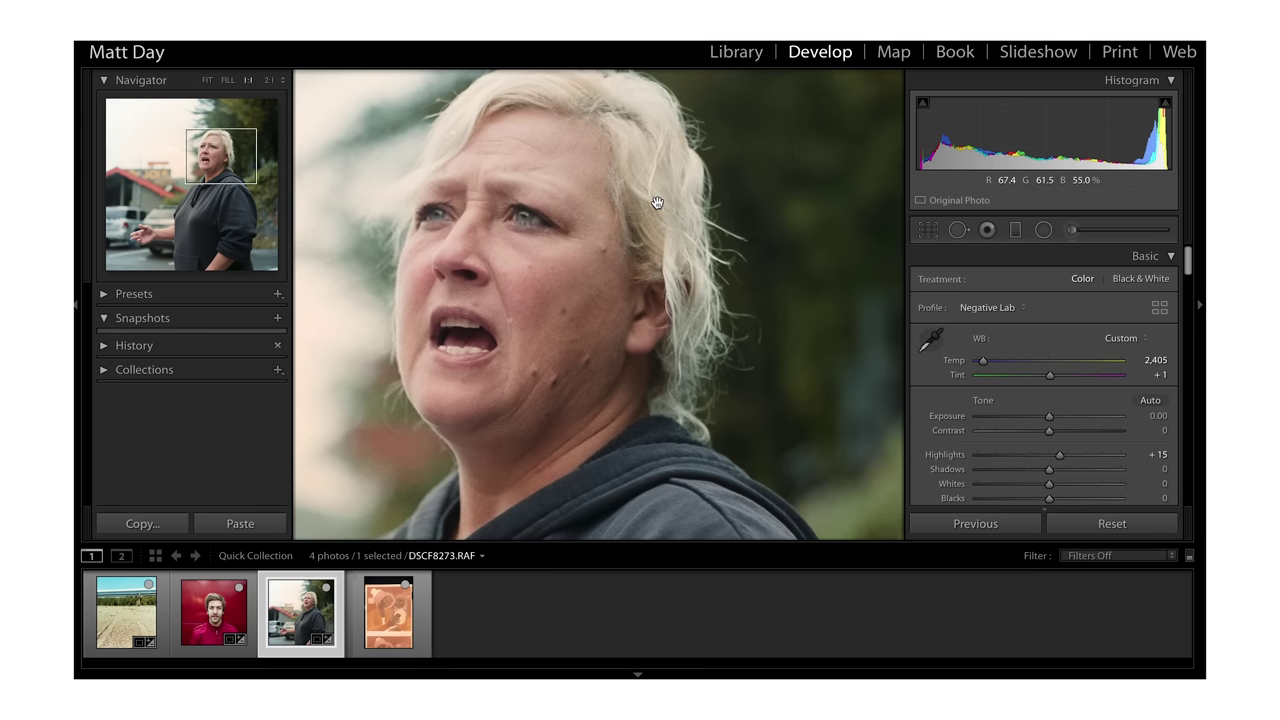
{"action": "scroll", "coordinate": [657, 203], "scroll_direction": "left", "scroll_amount": 5}
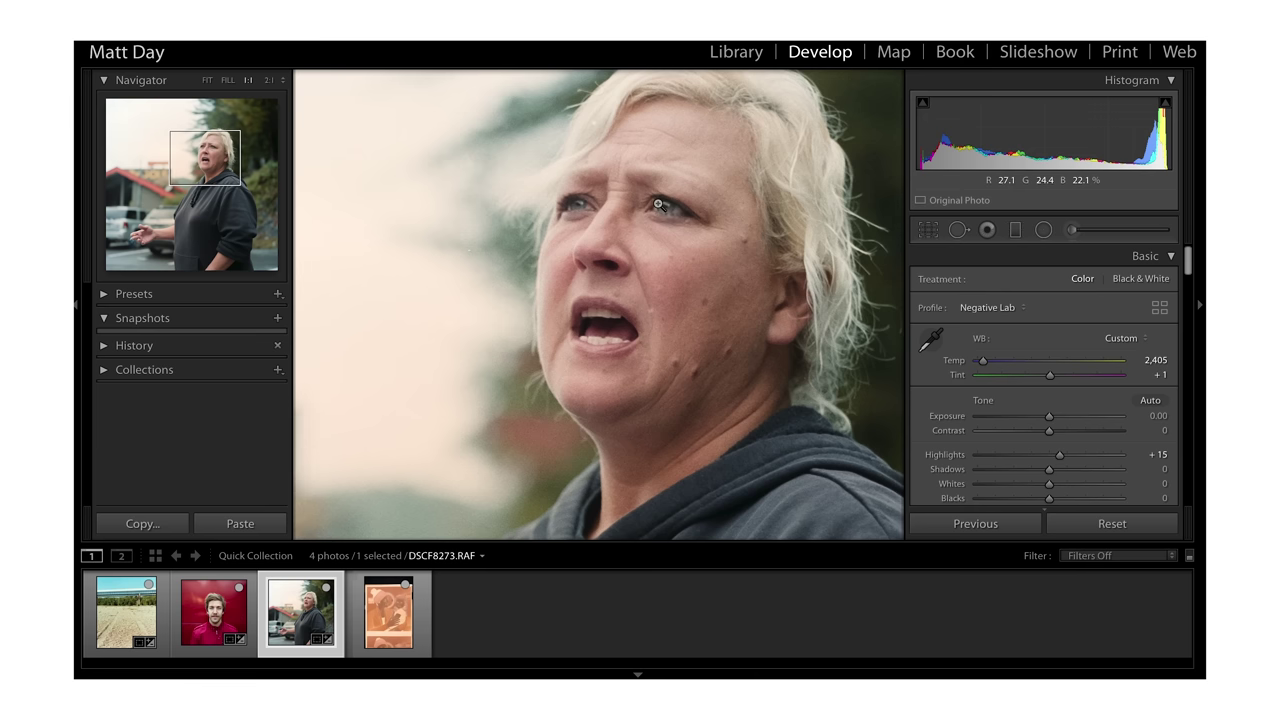
{"action": "left_click", "coordinate": [657, 203]}
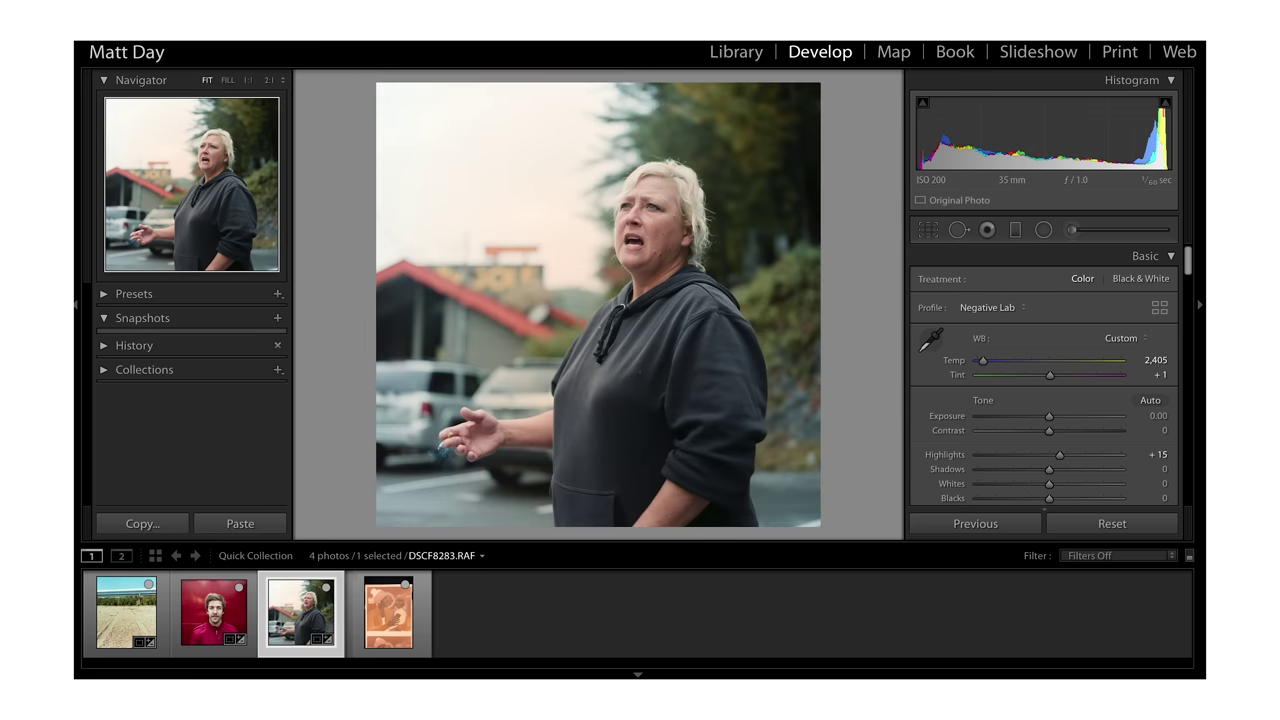
Open the negative DSCF8283.RAF and white-balance it on the clear film strip between the two frames.
{"action": "left_click", "coordinate": [389, 598]}
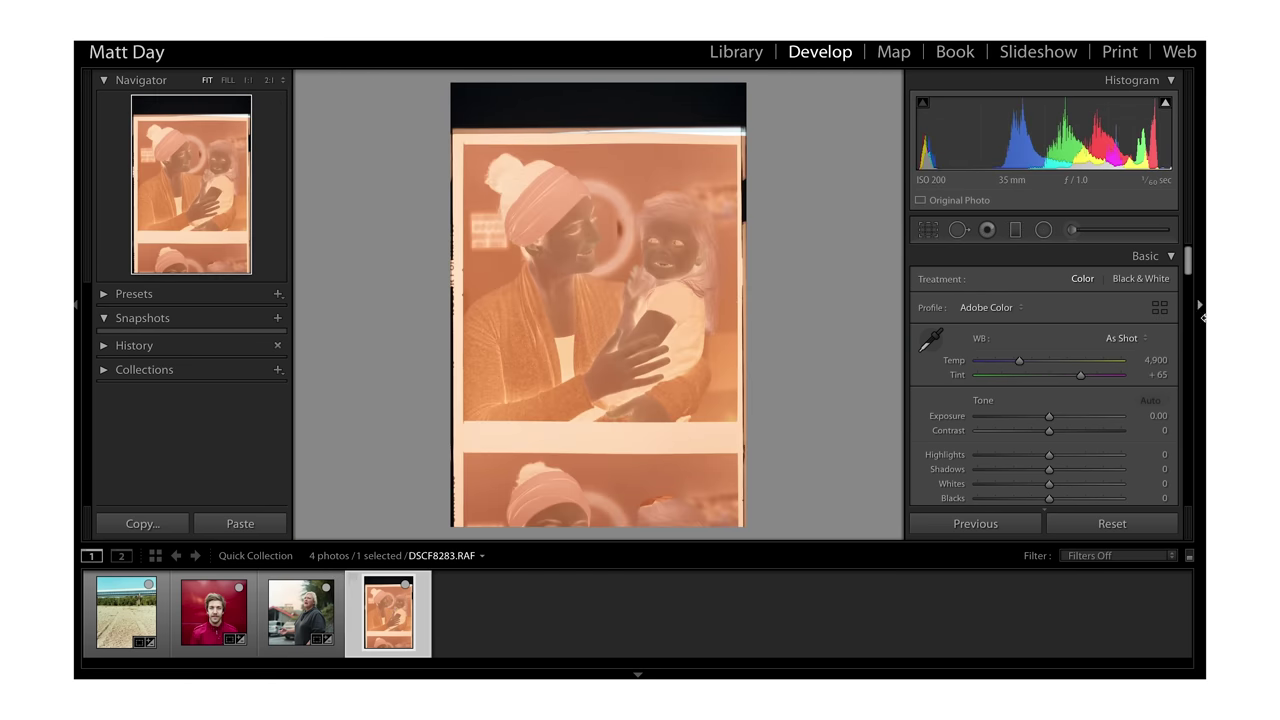
{"action": "left_click", "coordinate": [931, 340]}
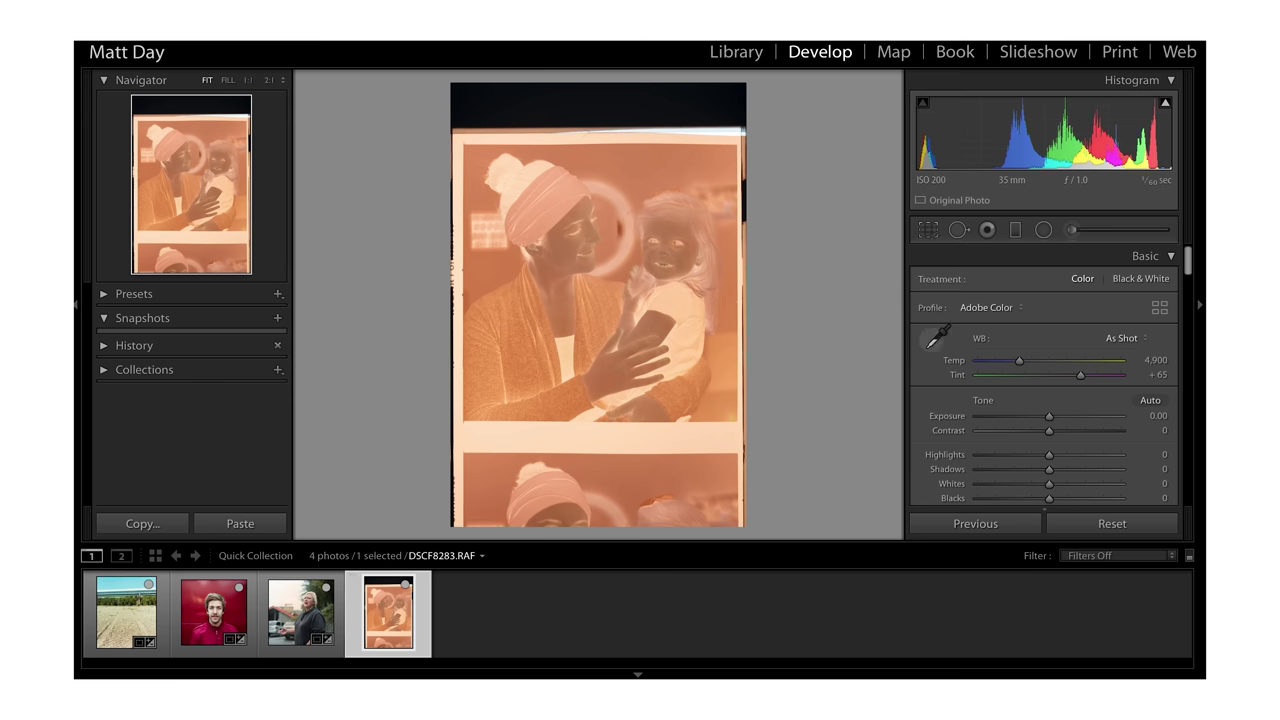
{"action": "left_click", "coordinate": [614, 431]}
Straighten DSCF8283.RAF to an angle of 0.20 and crop it to a 1 x 1 square inside the upper frame's border.
{"action": "key", "text": "r"}
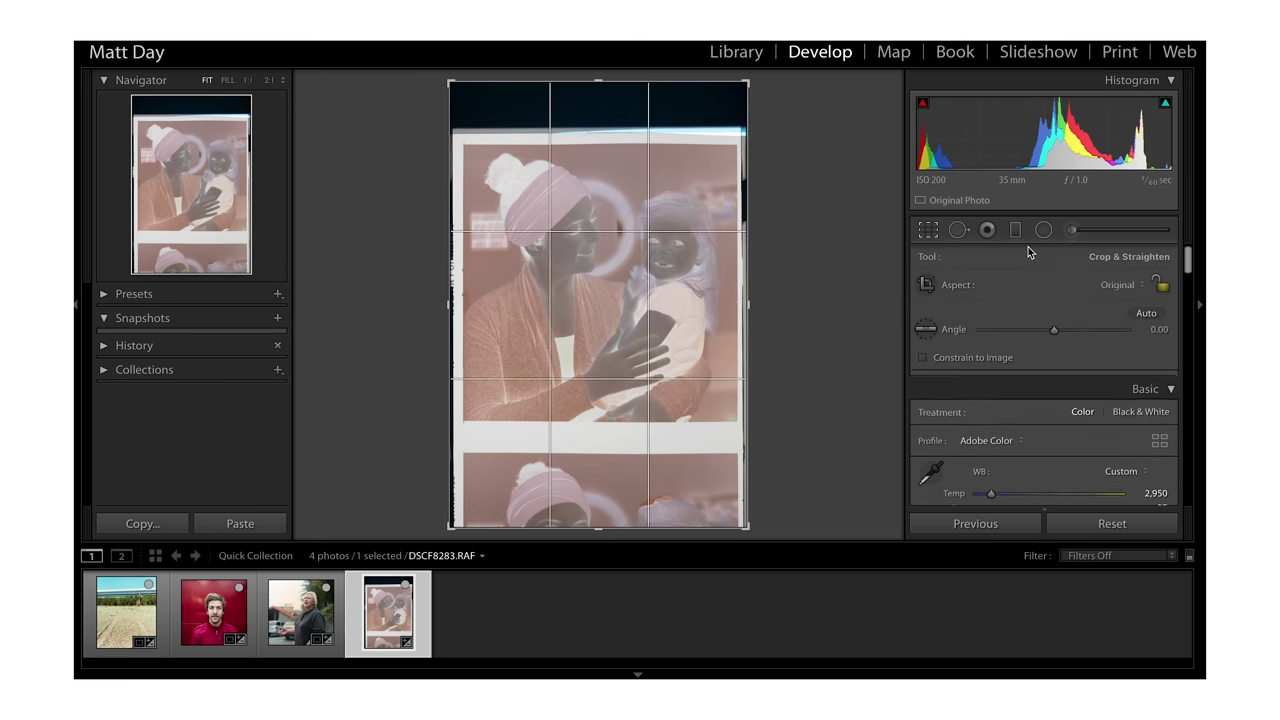
{"action": "left_click_drag", "start_coordinate": [1052, 331], "coordinate": [1056, 341]}
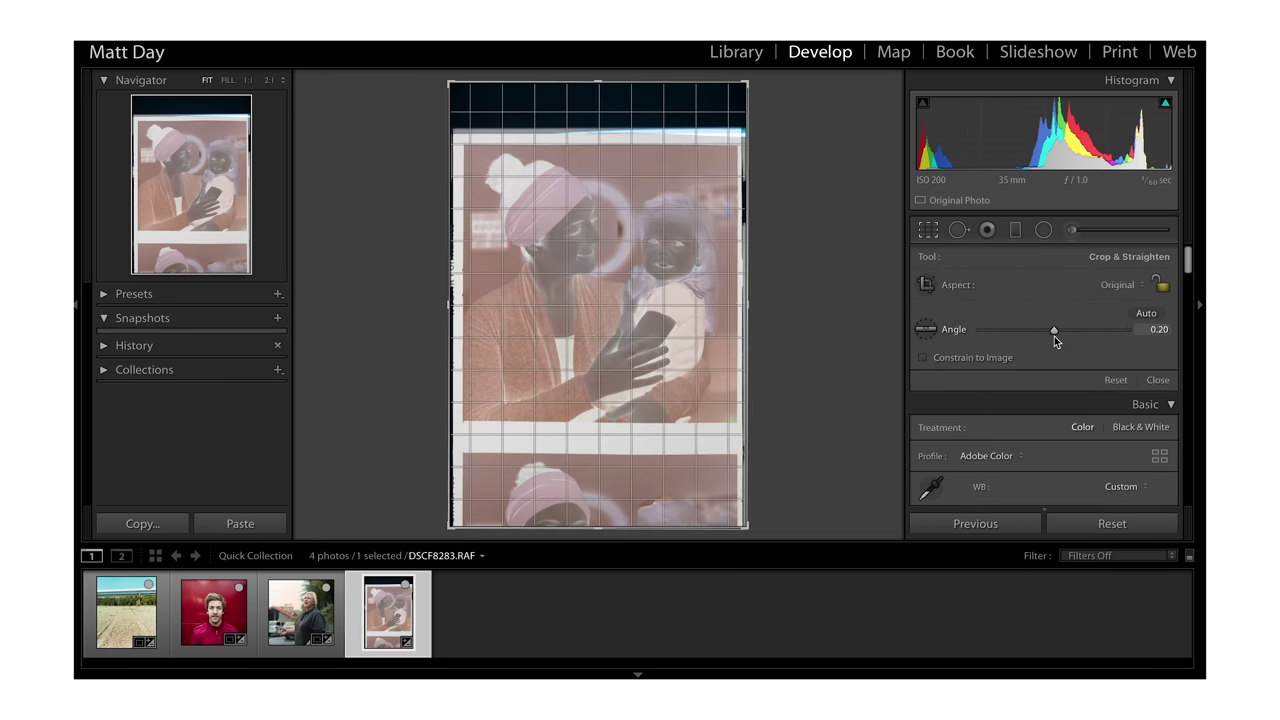
{"action": "left_click_drag", "start_coordinate": [599, 524], "coordinate": [623, 477]}
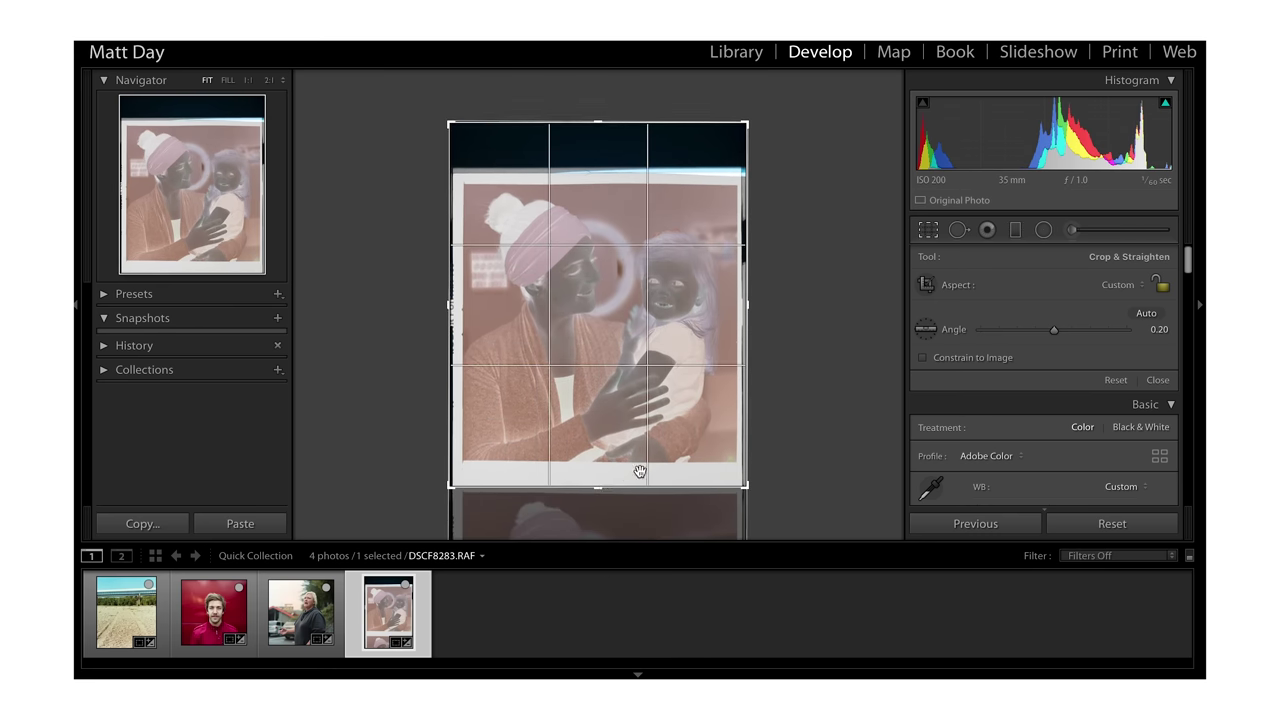
{"action": "left_click", "coordinate": [1117, 286]}
{"action": "left_click", "coordinate": [1112, 303]}
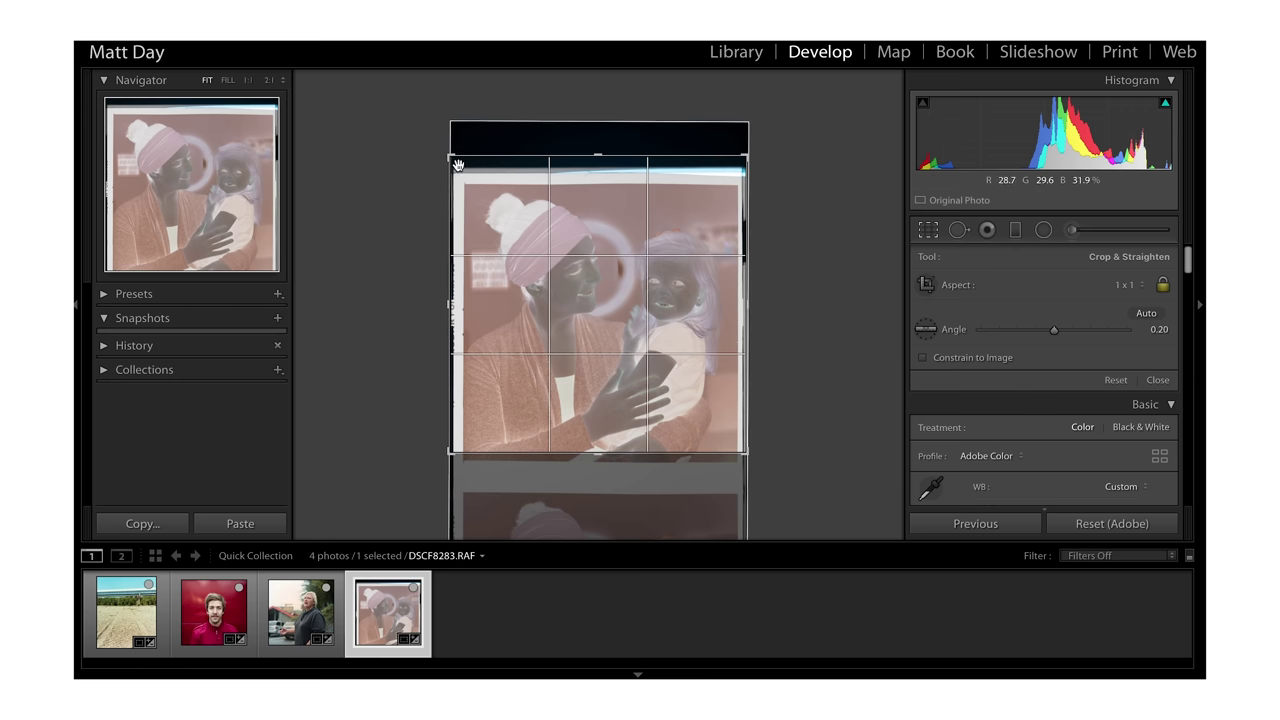
{"action": "left_click_drag", "start_coordinate": [459, 164], "coordinate": [553, 253]}
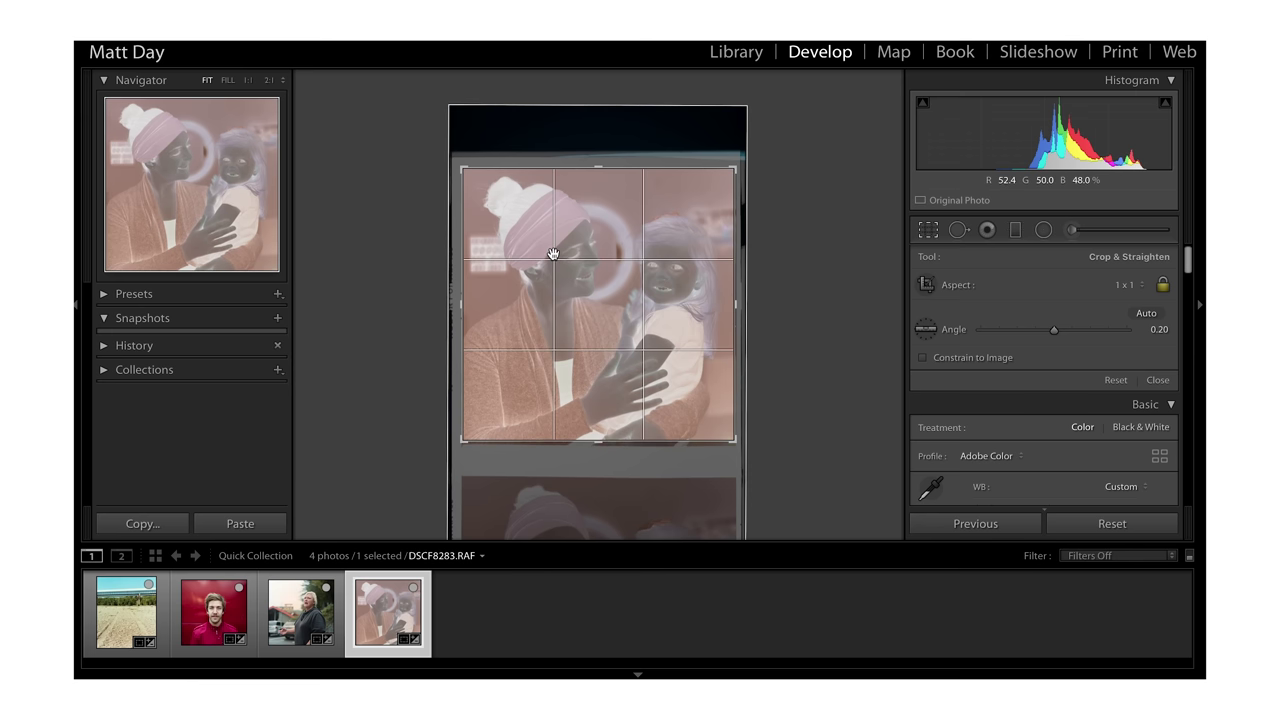
{"action": "key", "text": "Return"}
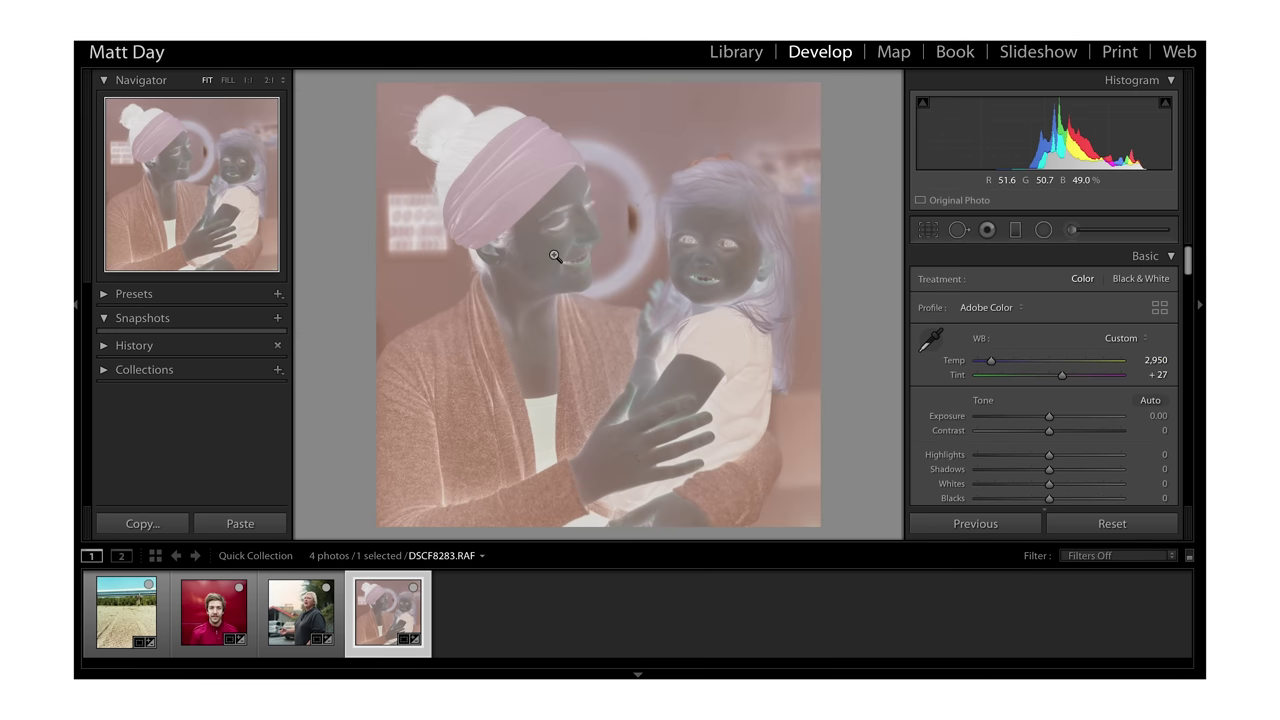
Convert the cropped negative DSCF8283.RAF in Negative Lab Pro using the Noritsu color model and 3 – Default pre-saturation.
{"action": "key", "text": "super+n"}
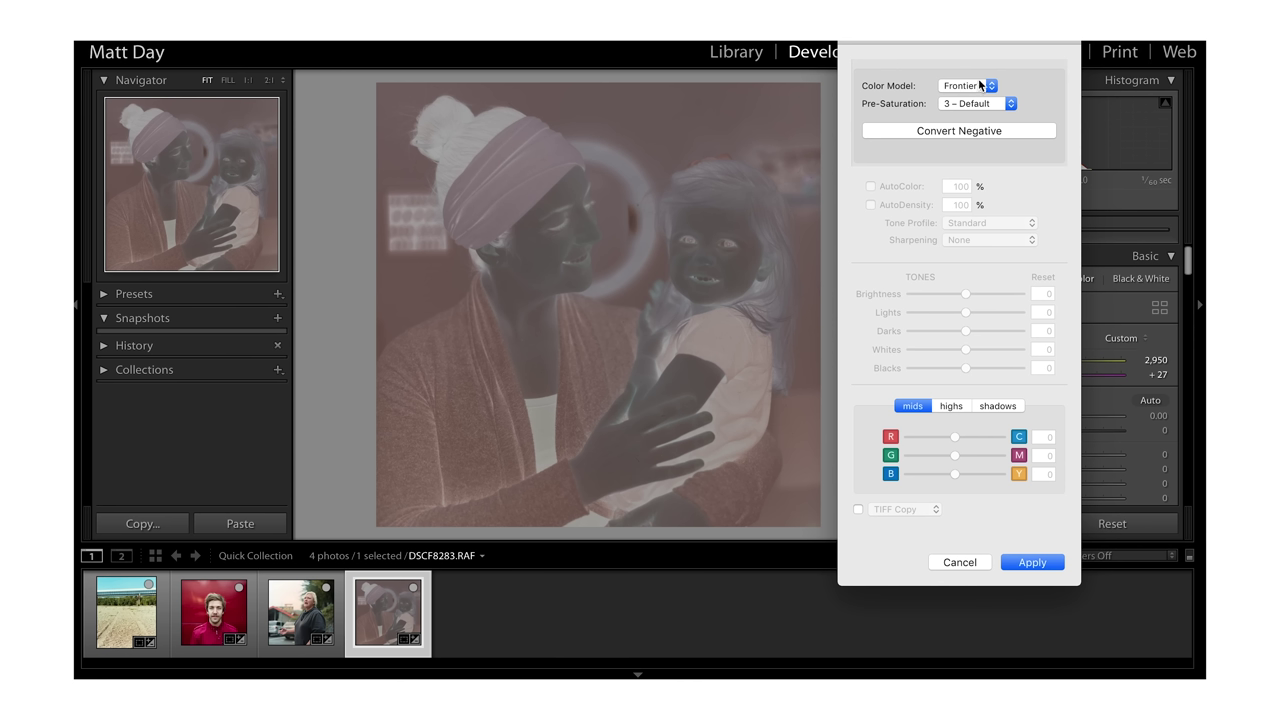
{"action": "left_click", "coordinate": [978, 82]}
{"action": "left_click", "coordinate": [969, 99]}
{"action": "left_click", "coordinate": [976, 132]}
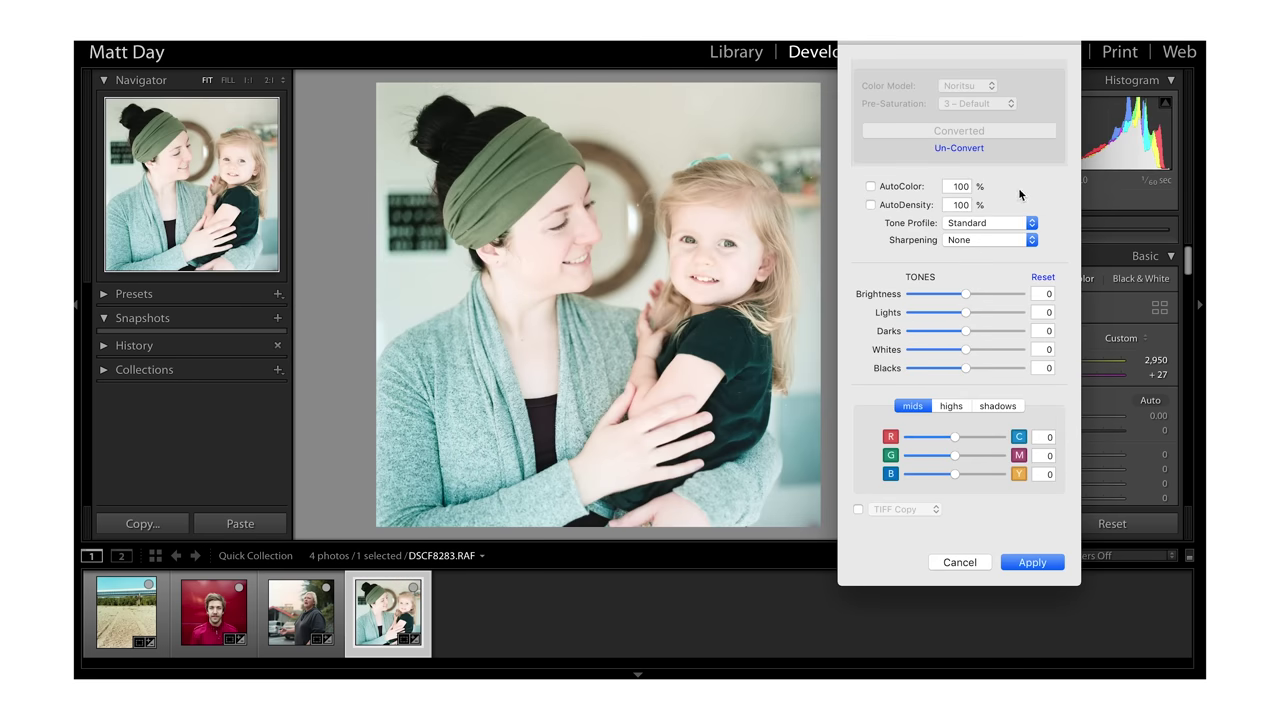
Compare AutoColor and AutoDensity on and off for the mother-and-child photo, keeping AutoColor enabled and AutoDensity disabled.
{"action": "left_click", "coordinate": [912, 189]}
{"action": "left_click", "coordinate": [905, 208]}
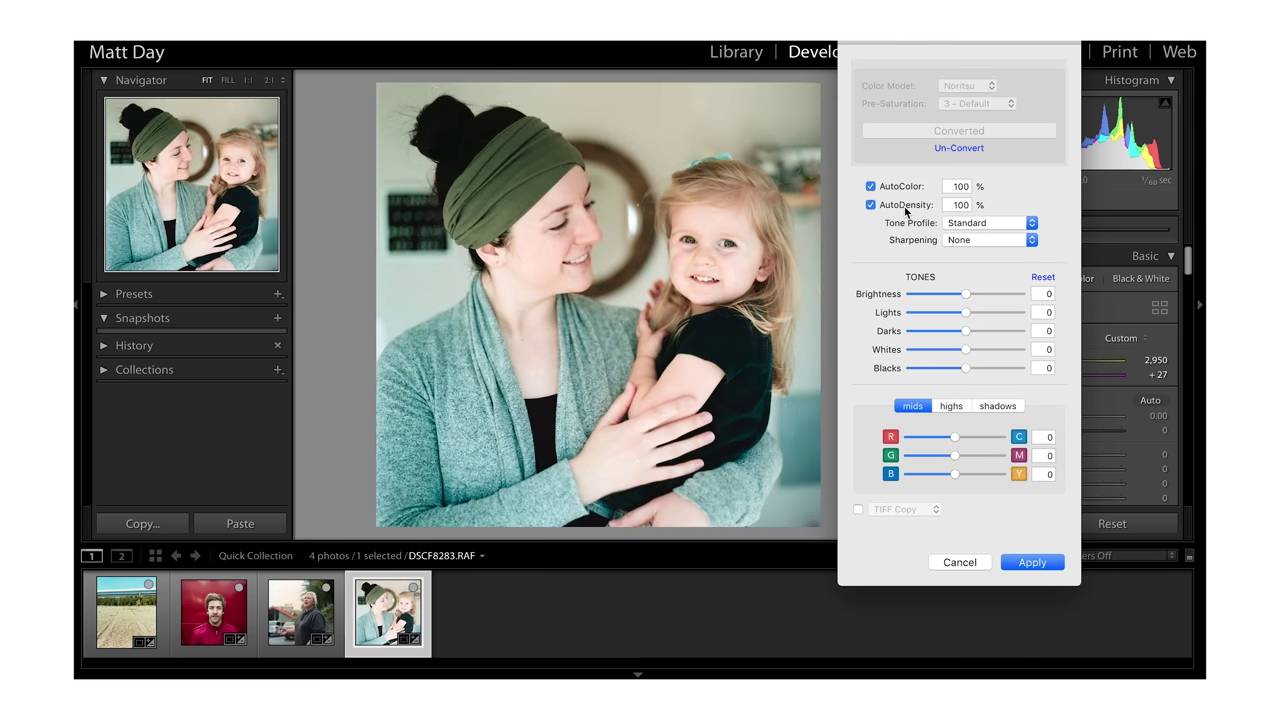
{"action": "left_click", "coordinate": [905, 208]}
{"action": "left_click", "coordinate": [905, 208]}
{"action": "left_click", "coordinate": [905, 208]}
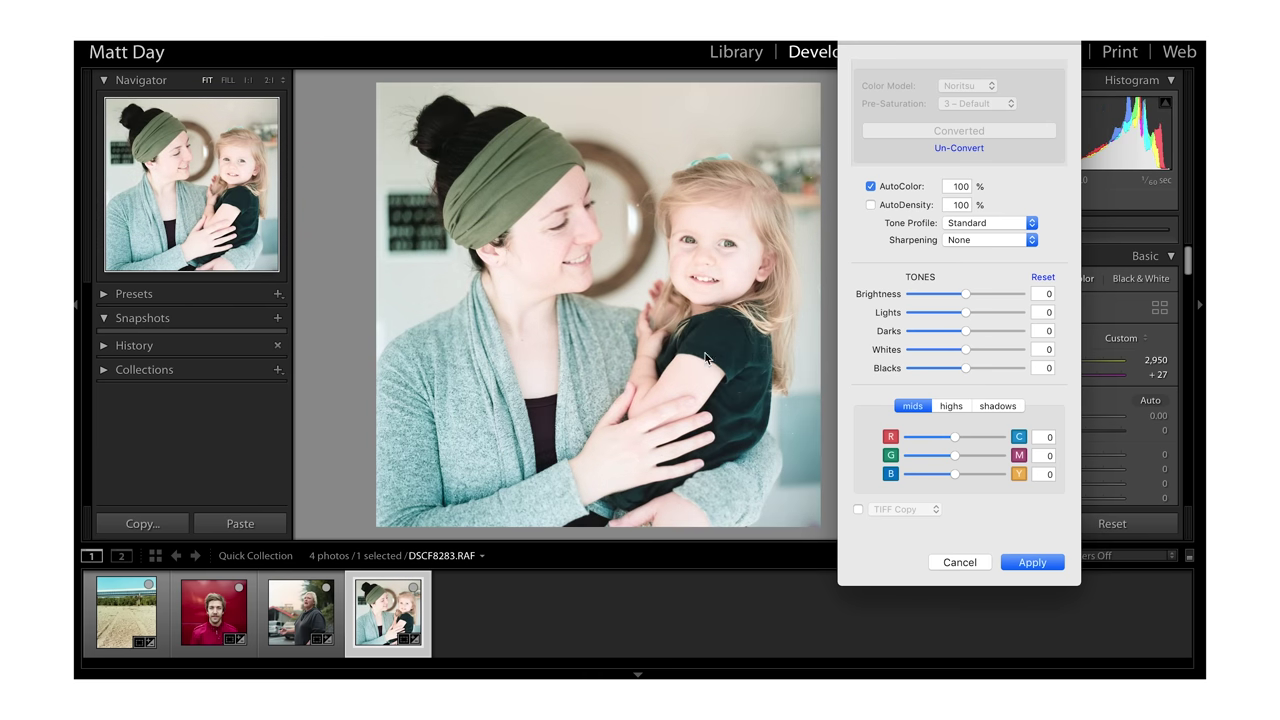
{"action": "left_click", "coordinate": [897, 205]}
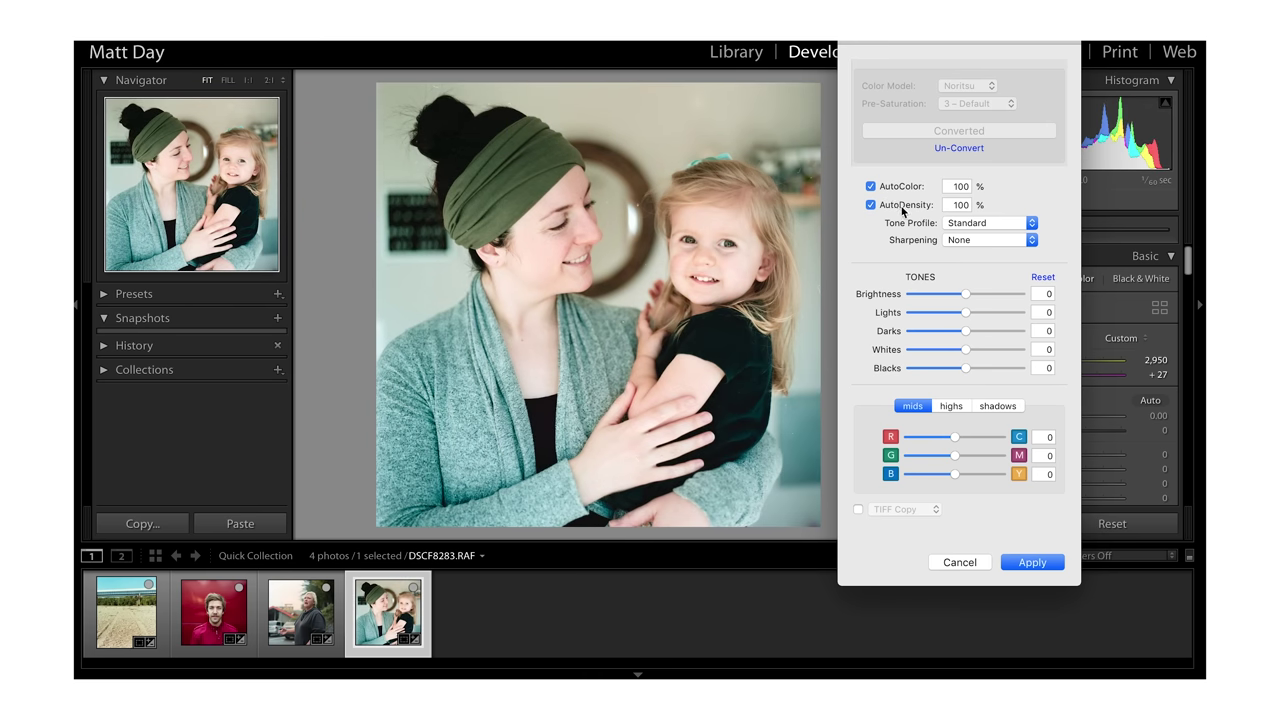
{"action": "left_click", "coordinate": [903, 210]}
{"action": "left_click", "coordinate": [905, 208]}
{"action": "left_click", "coordinate": [909, 207]}
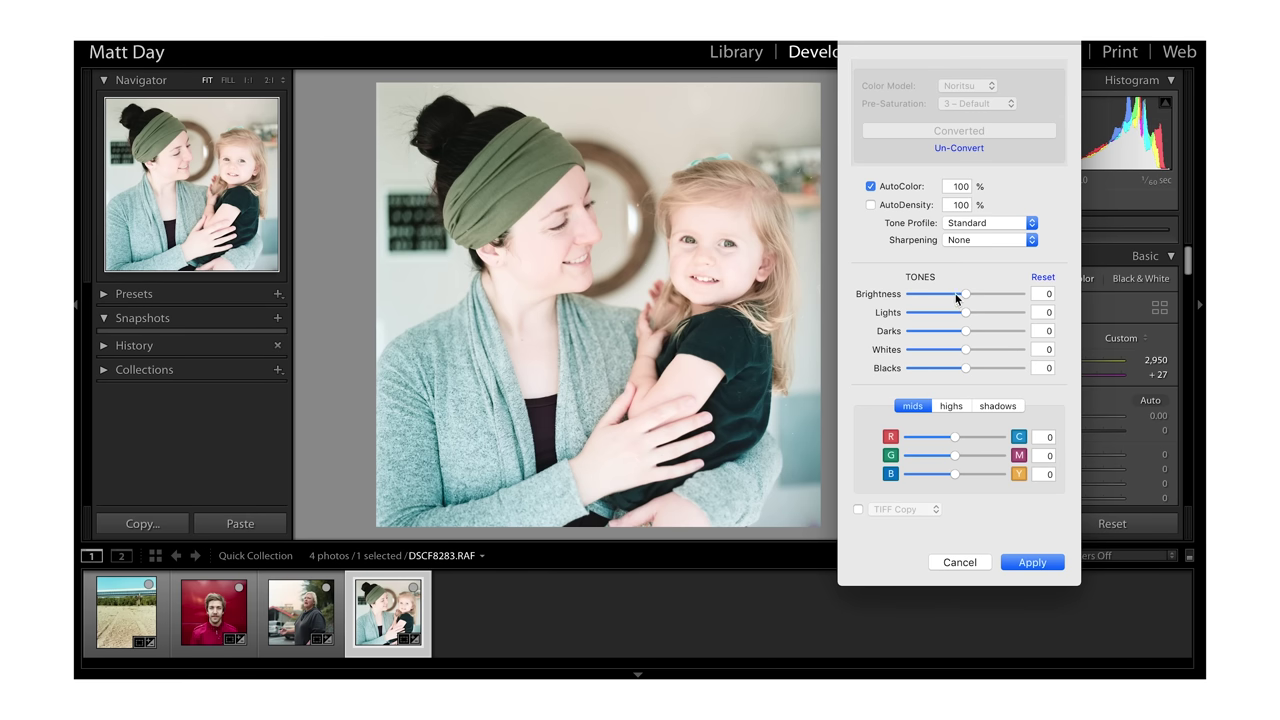
{"action": "left_click", "coordinate": [879, 188]}
{"action": "left_click", "coordinate": [870, 186]}
{"action": "left_click", "coordinate": [870, 187]}
Set the conversion's Brightness to -3 and Lights to -5, raise Darks slightly, and apply the changes.
{"action": "left_click_drag", "start_coordinate": [964, 296], "coordinate": [947, 294]}
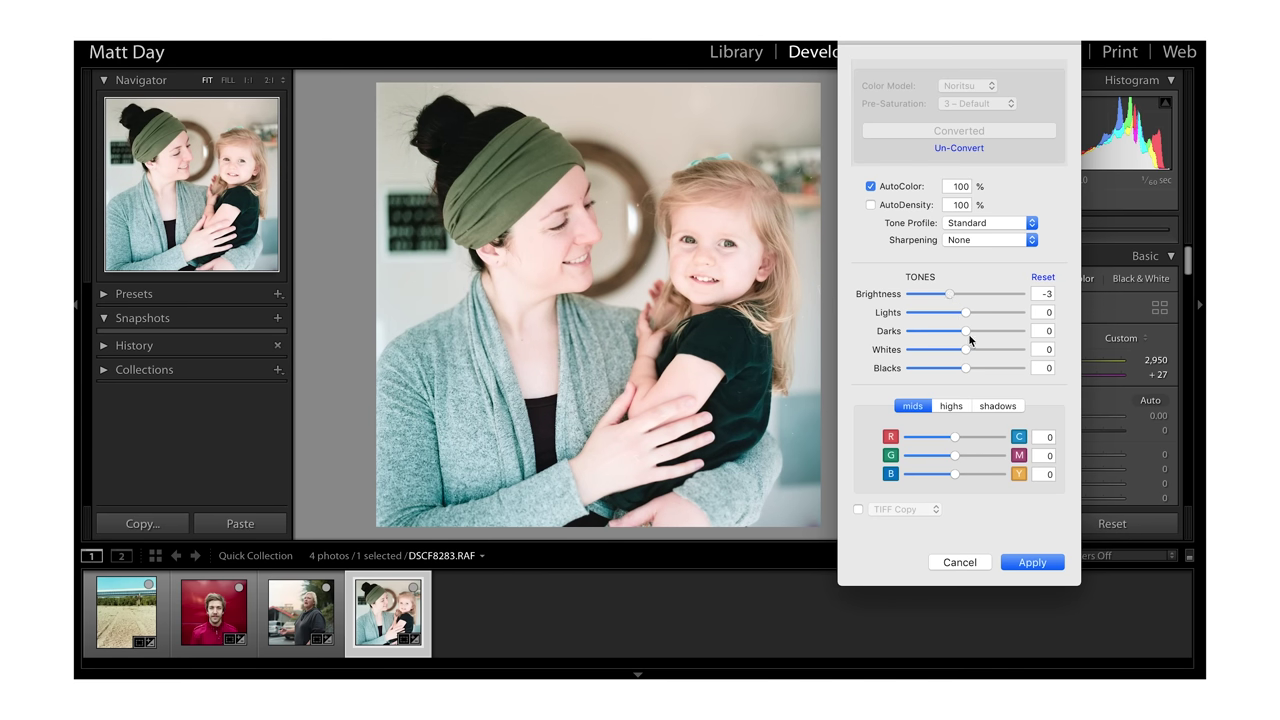
{"action": "left_click_drag", "start_coordinate": [961, 316], "coordinate": [949, 322]}
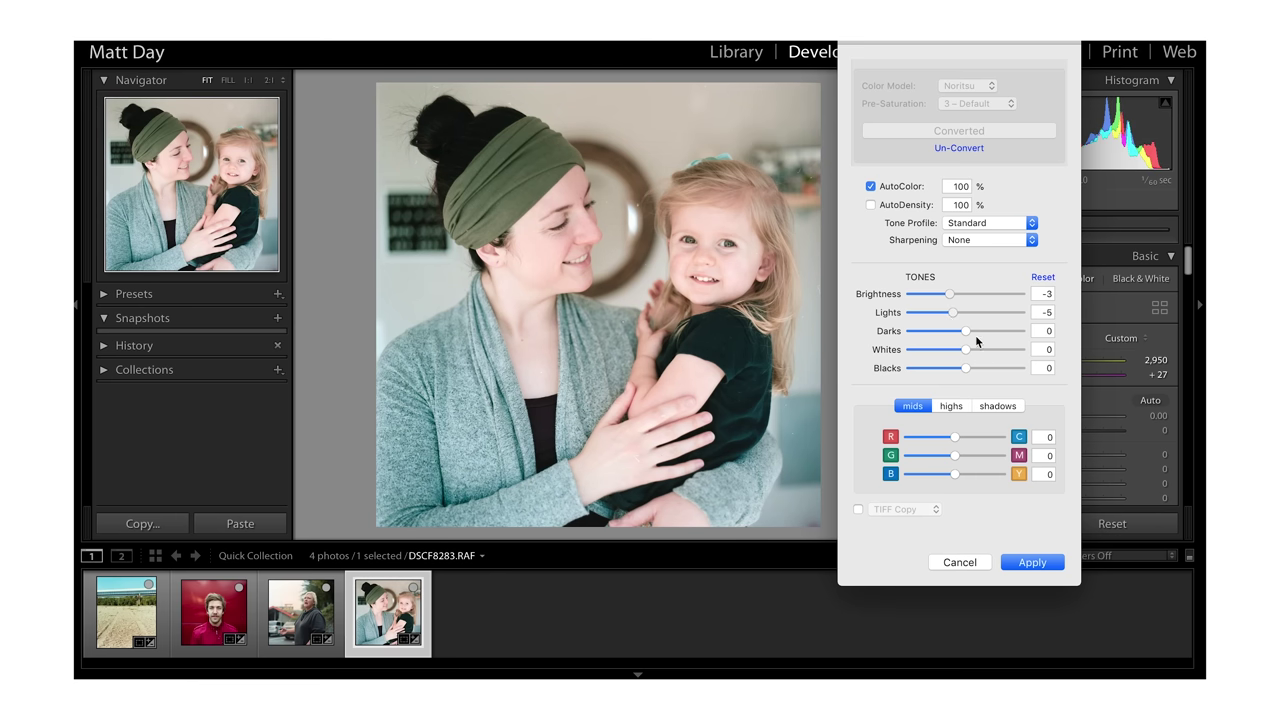
{"action": "left_click_drag", "start_coordinate": [965, 332], "coordinate": [972, 336]}
{"action": "left_click", "coordinate": [1032, 562]}
Set the mother-and-child photo's tint to +25 and temperature to 2,860.
{"action": "key", "text": "alt"}
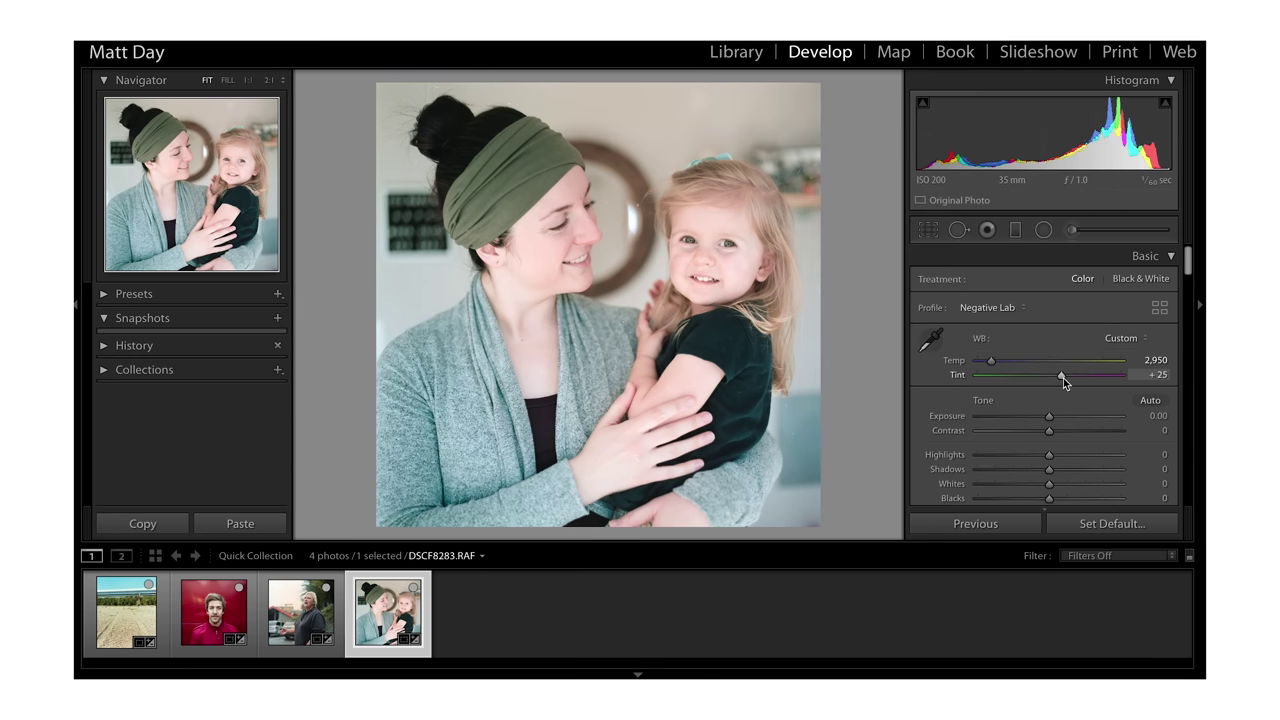
{"action": "key", "text": "alt"}
{"action": "key", "text": "Down"}
{"action": "key", "text": "Down"}
{"action": "key", "text": "alt+Up"}
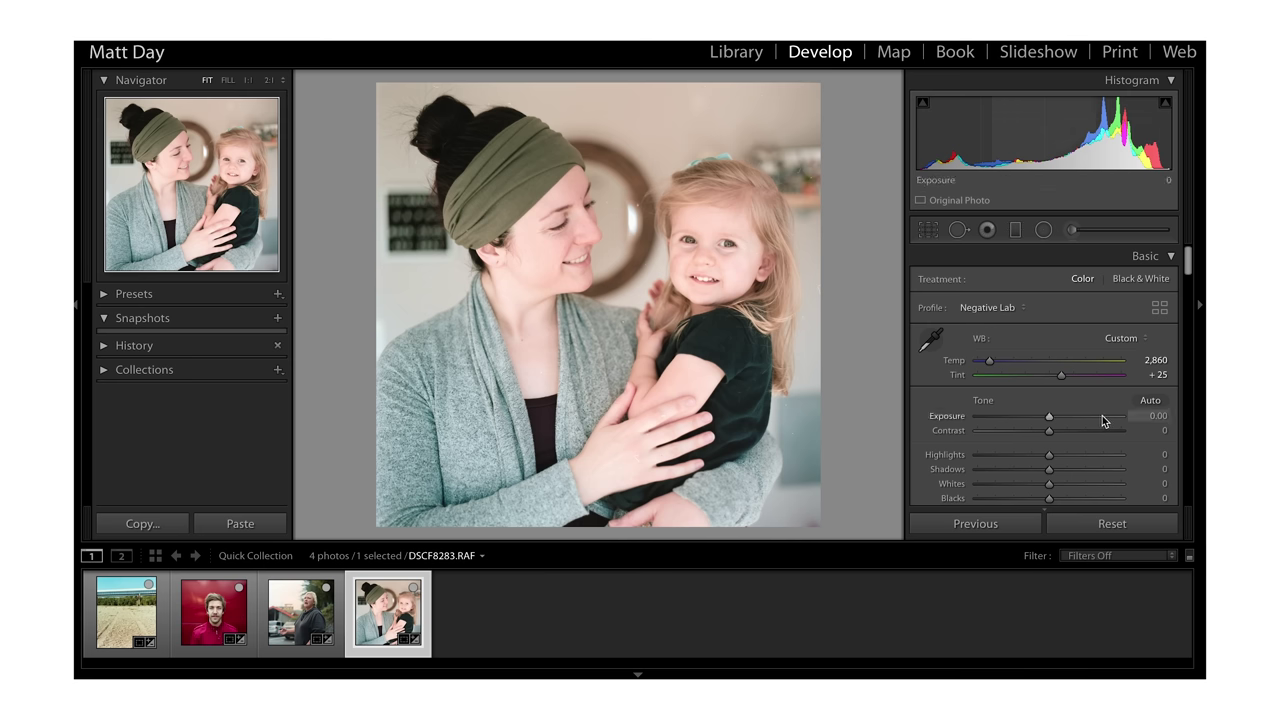
Inspect the mother's face at 1:1 zoom and set the photo's temperature to 2,850.
{"action": "key", "text": "Up"}
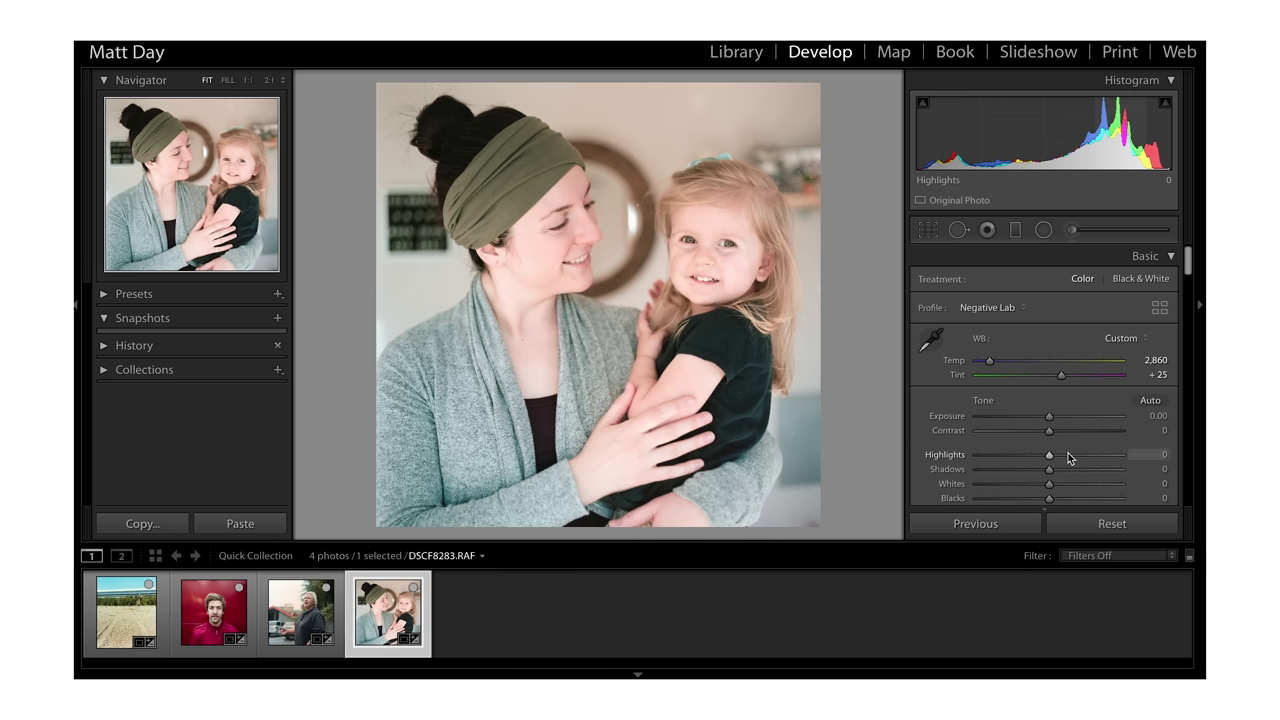
{"action": "left_click", "coordinate": [714, 246]}
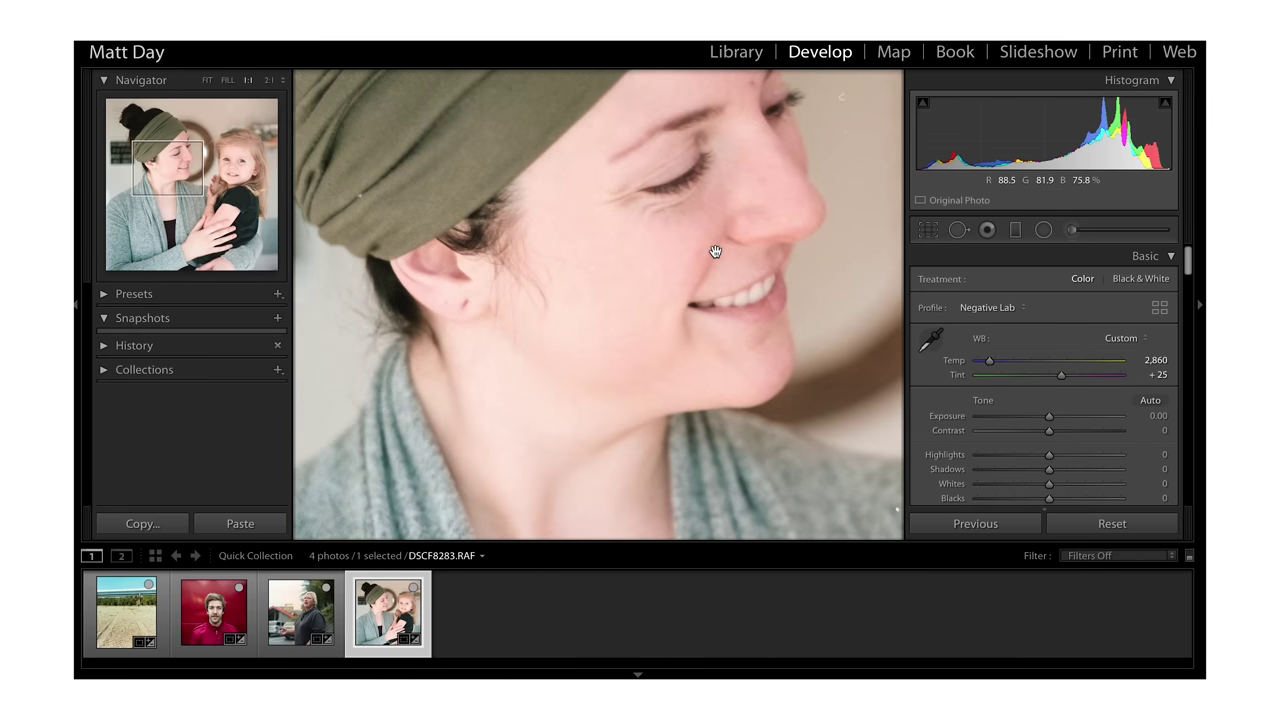
{"action": "left_click", "coordinate": [712, 262]}
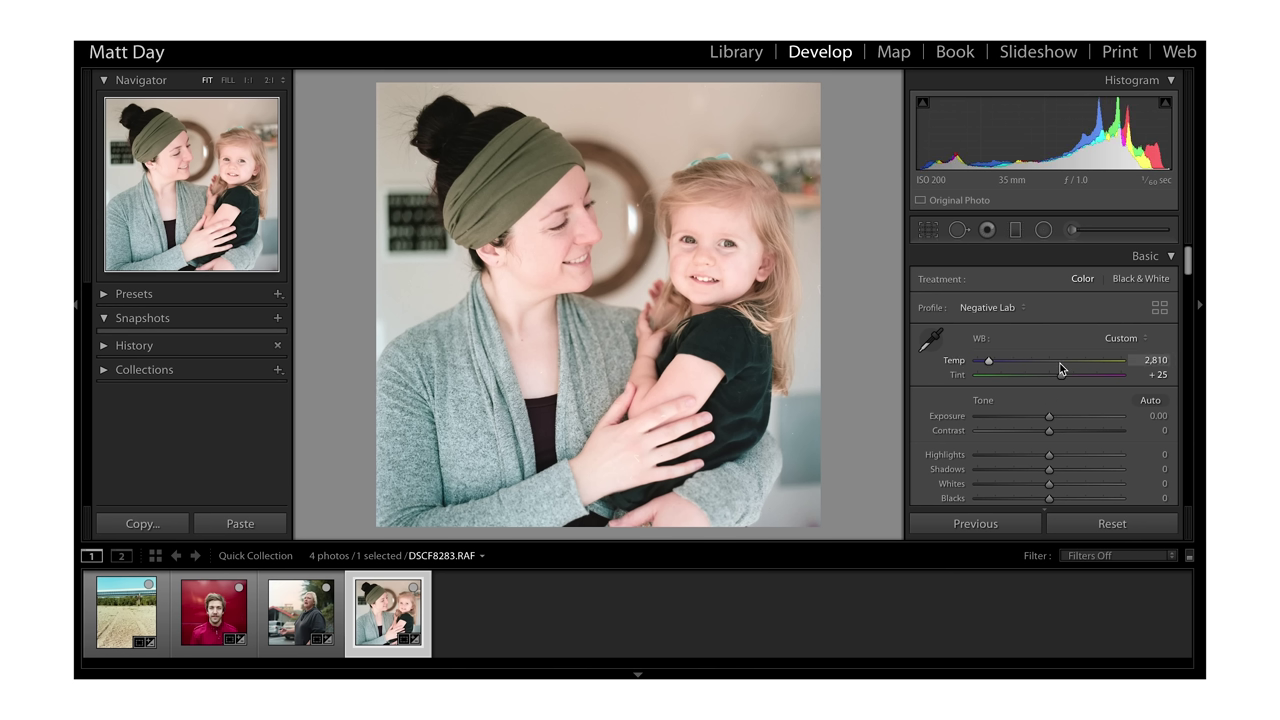
{"action": "key", "text": "Up"}
{"action": "key", "text": "alt"}
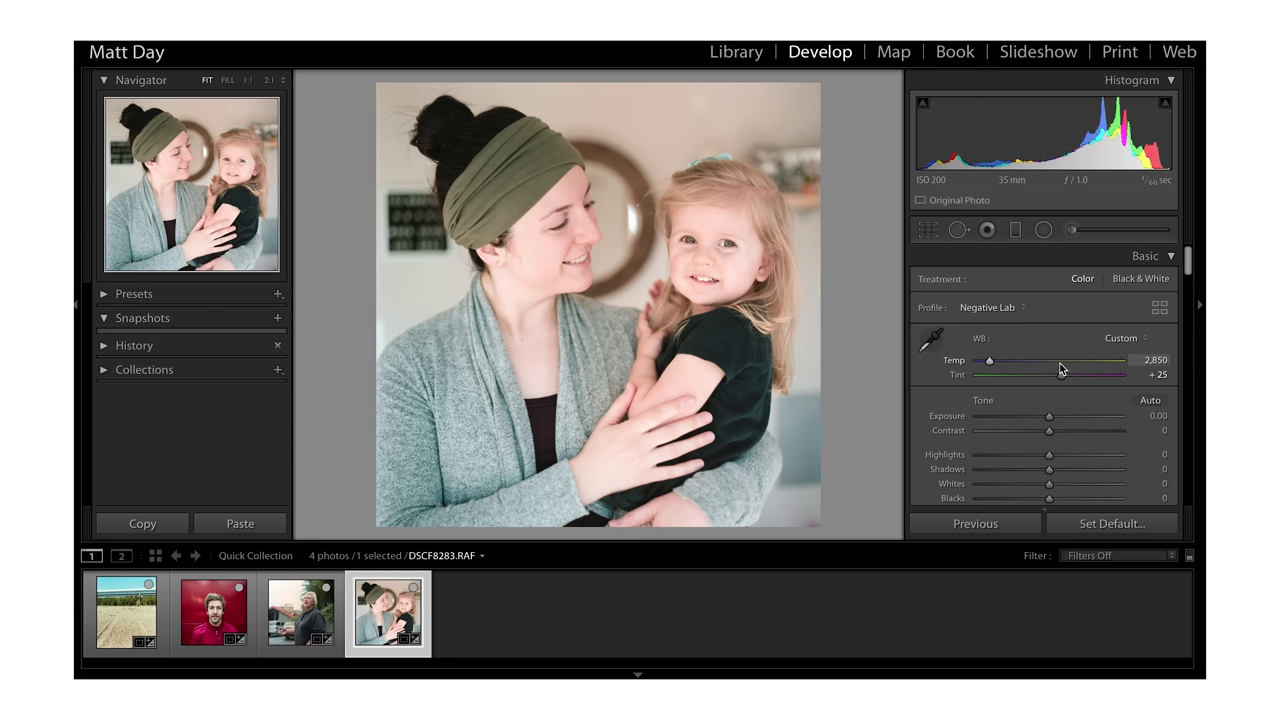
{"action": "key", "text": "alt"}
Try tint values between +24 and +26 on the mother-and-child photo, return to +25, and compare it with its before version.
{"action": "key", "text": "Down"}
{"action": "key", "text": "Down"}
{"action": "key", "text": "Up"}
{"action": "key", "text": "Up"}
{"action": "key", "text": "Up"}
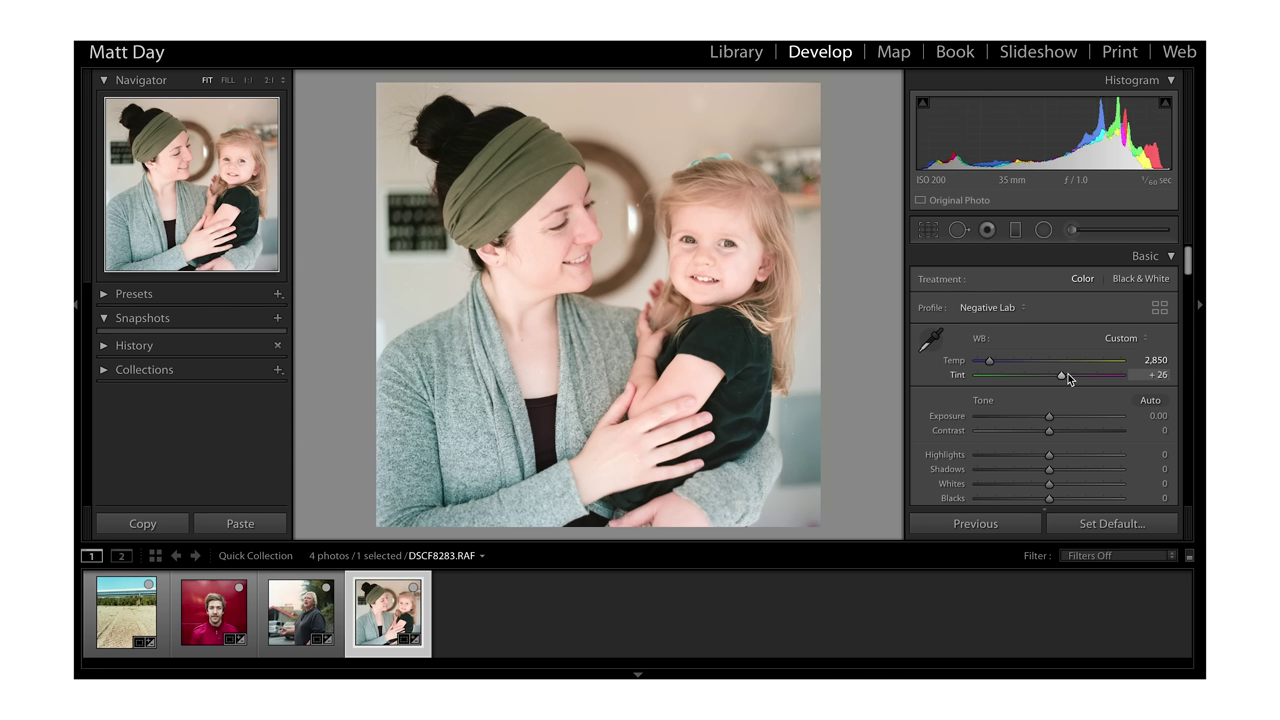
{"action": "key", "text": "Down"}
{"action": "key", "text": "Down"}
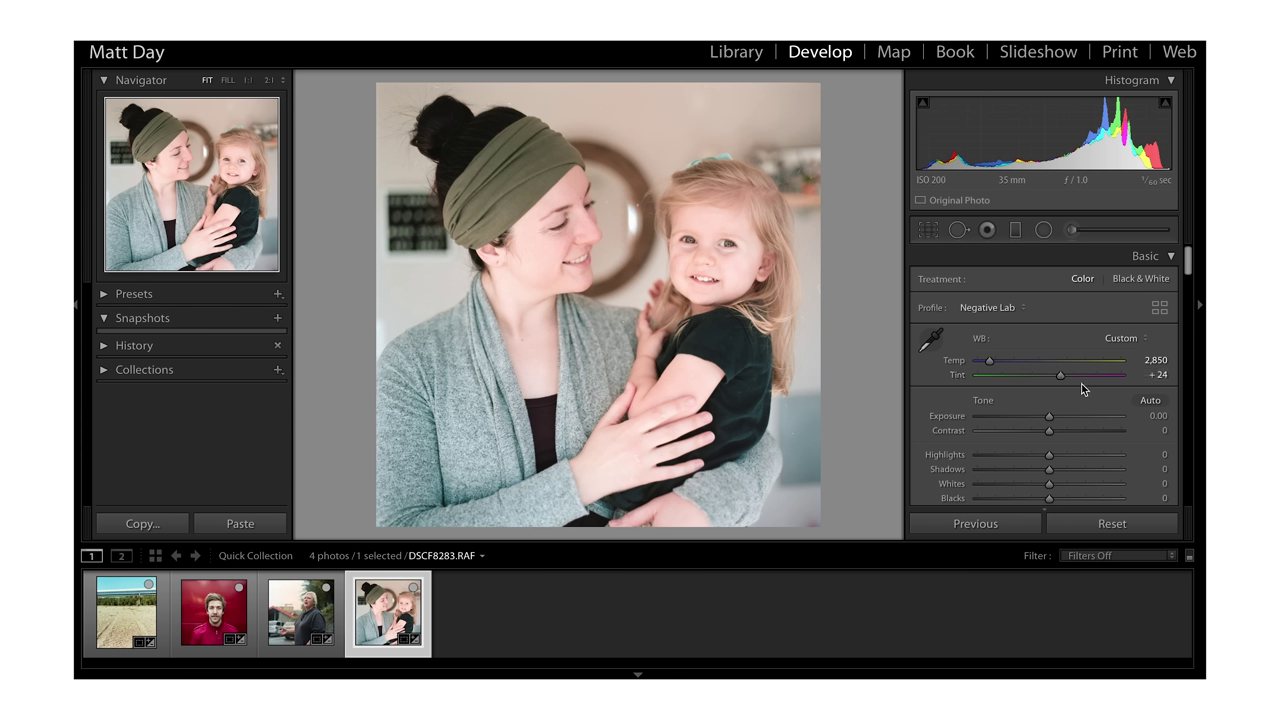
{"action": "key", "text": "alt+Down"}
{"action": "key", "text": "alt+Up"}
{"action": "key", "text": "alt+Up"}
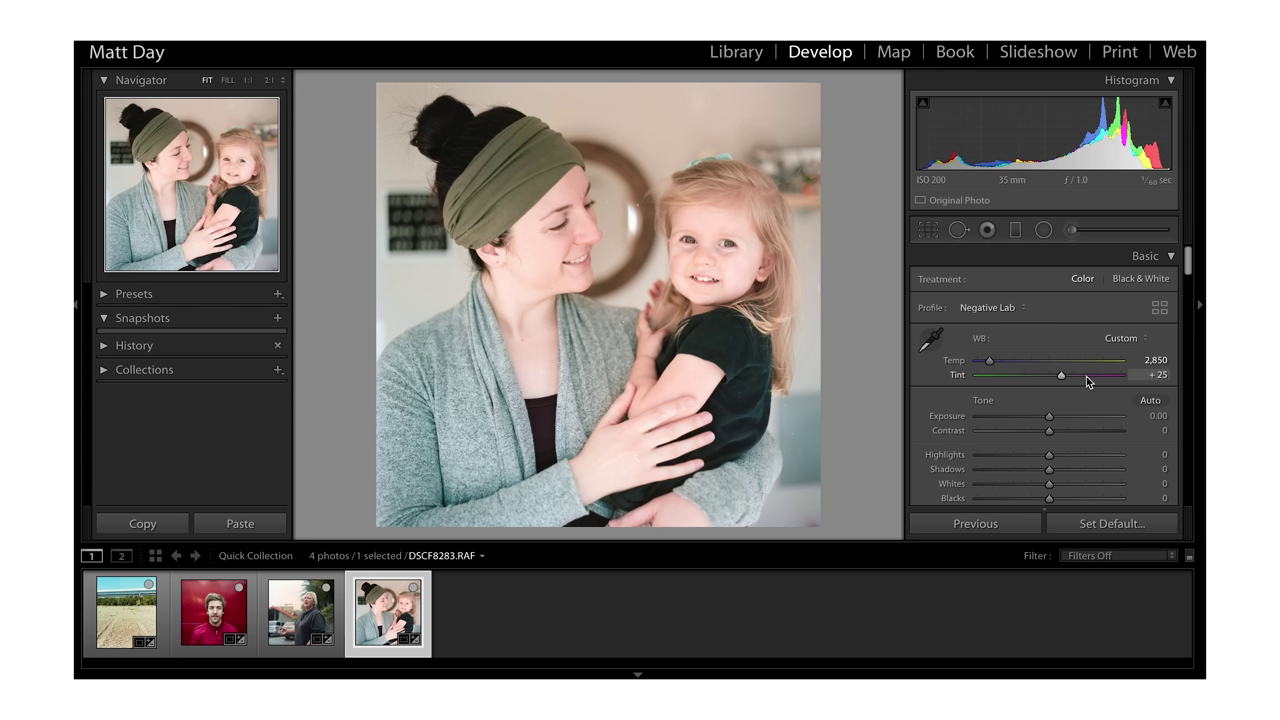
{"action": "key", "text": "alt+Down"}
{"action": "key", "text": "alt+Up"}
{"action": "key", "text": "backslash"}
{"action": "key", "text": "backslash"}
Set the mother-and-child photo's exposure to +0.04 and compare the before and after versions.
{"action": "key", "text": "alt+Up"}
{"action": "key", "text": "alt+Up"}
{"action": "key", "text": "alt+Up"}
{"action": "key", "text": "alt+Up"}
{"action": "key", "text": "alt+Up"}
{"action": "key", "text": "alt+Up"}
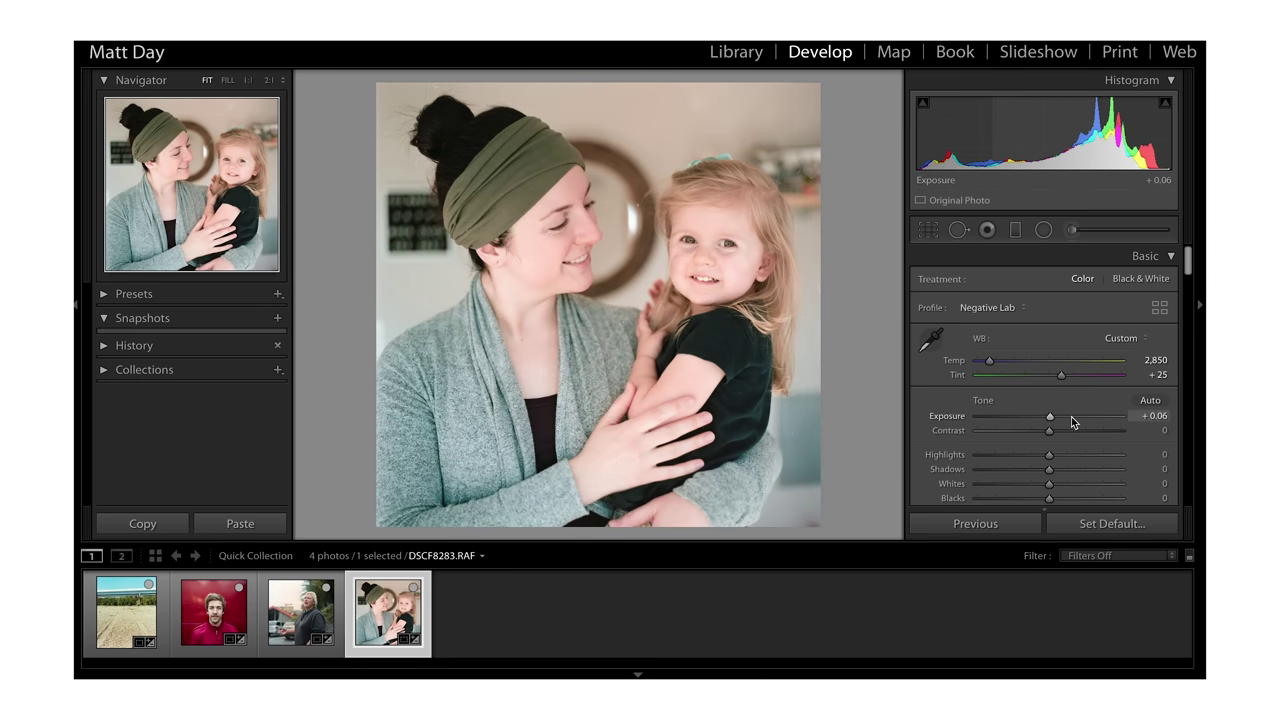
{"action": "key", "text": "alt+Down"}
{"action": "key", "text": "alt+Down"}
{"action": "key", "text": "backslash"}
{"action": "key", "text": "backslash"}
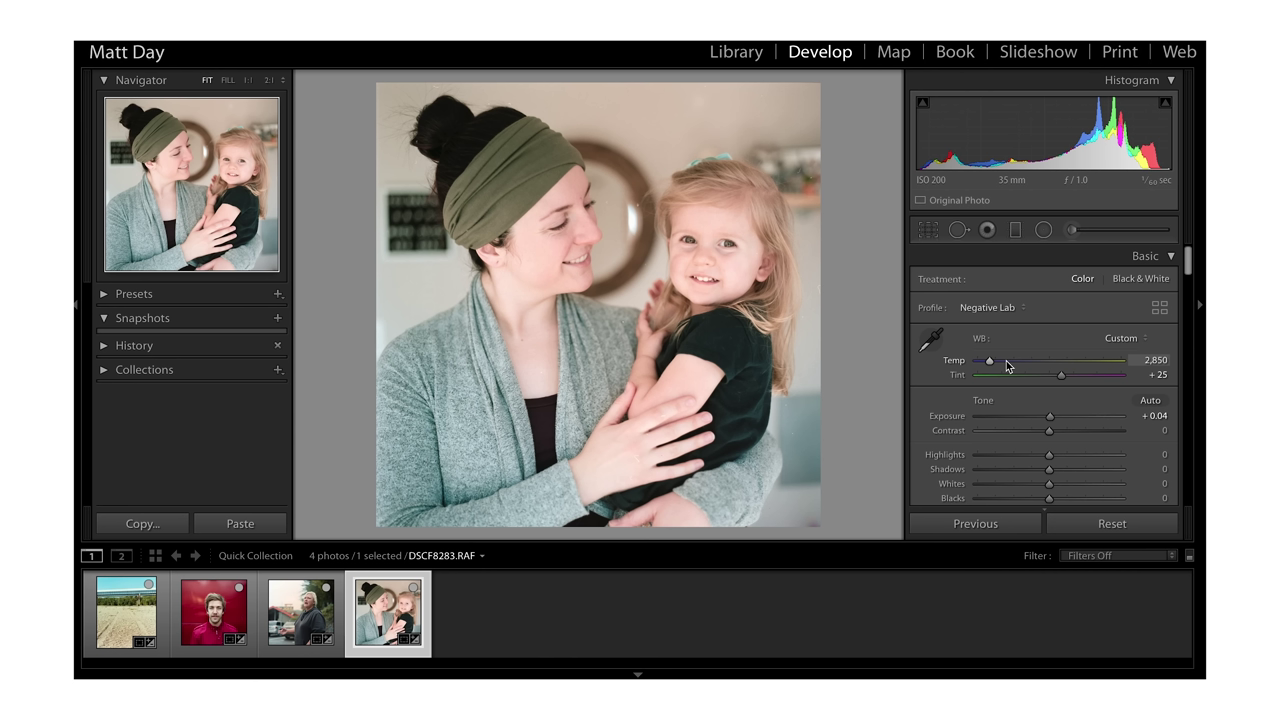
Compare warmer and cooler temperatures, set the temperature to 2,840, and check the result against the before version.
{"action": "key", "text": "Down"}
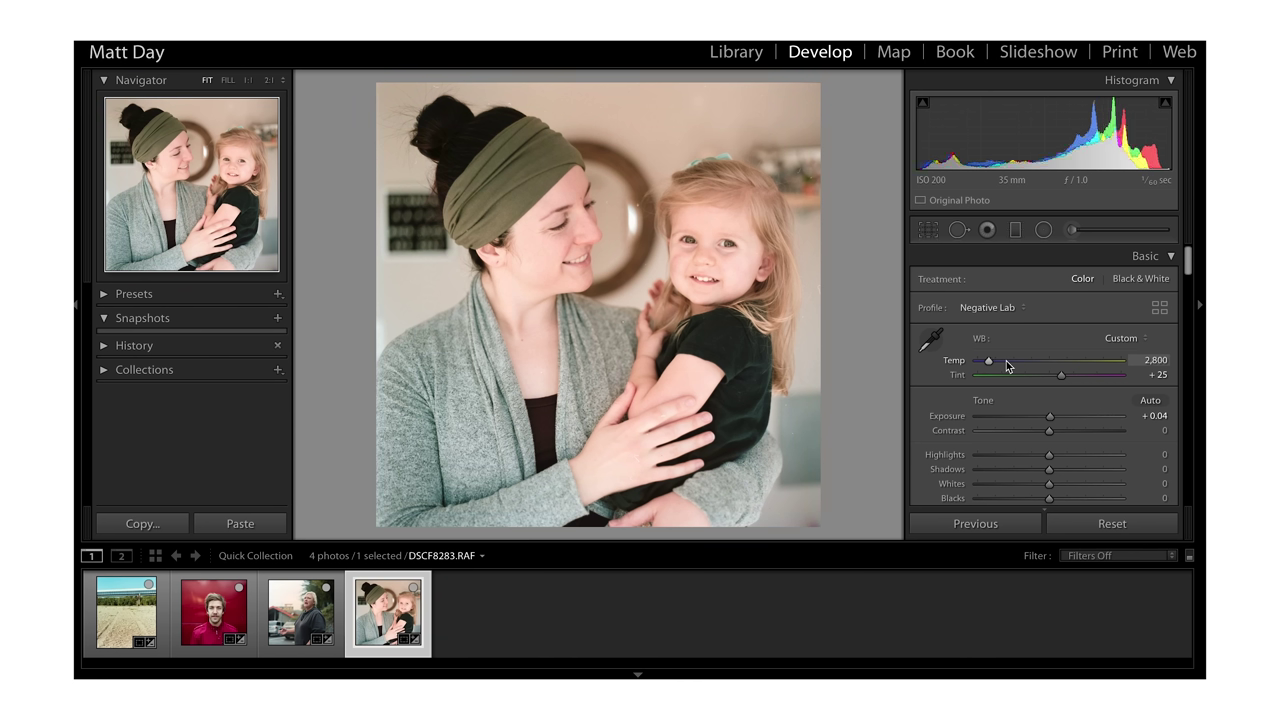
{"action": "key", "text": "Up"}
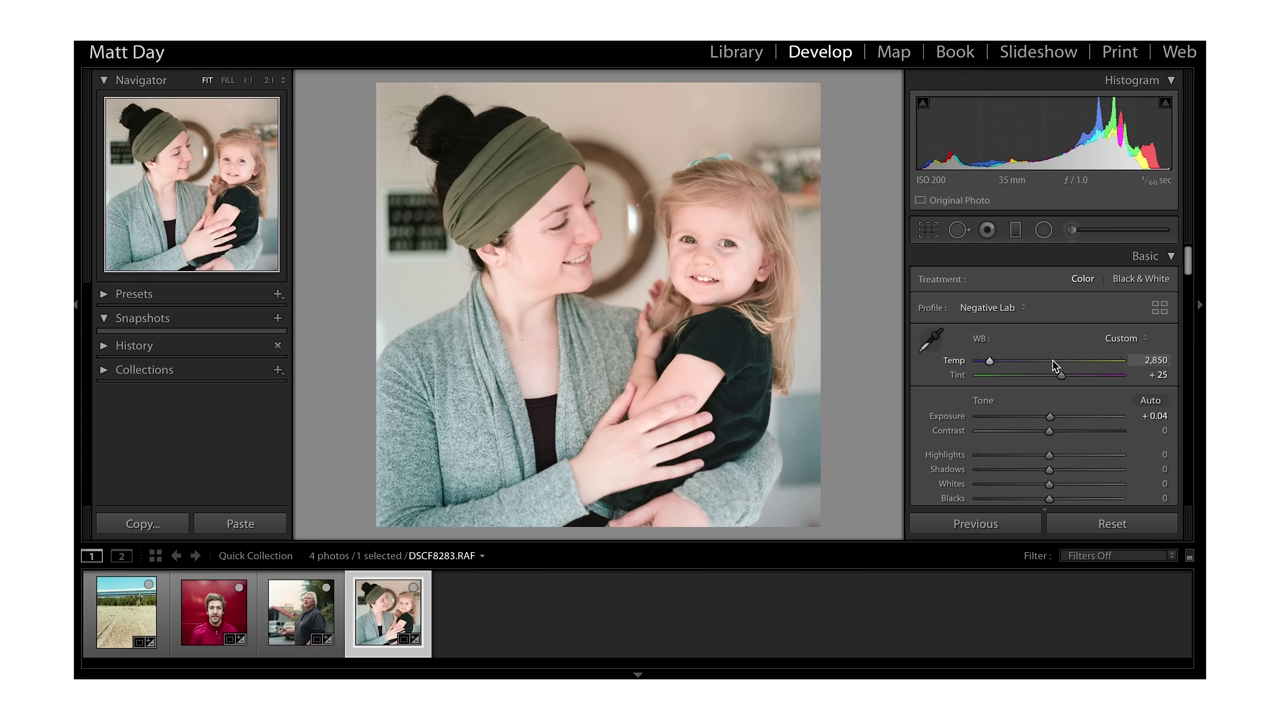
{"action": "key", "text": "Down"}
{"action": "key", "text": "alt"}
{"action": "key", "text": "backslash"}
{"action": "key", "text": "backslash"}
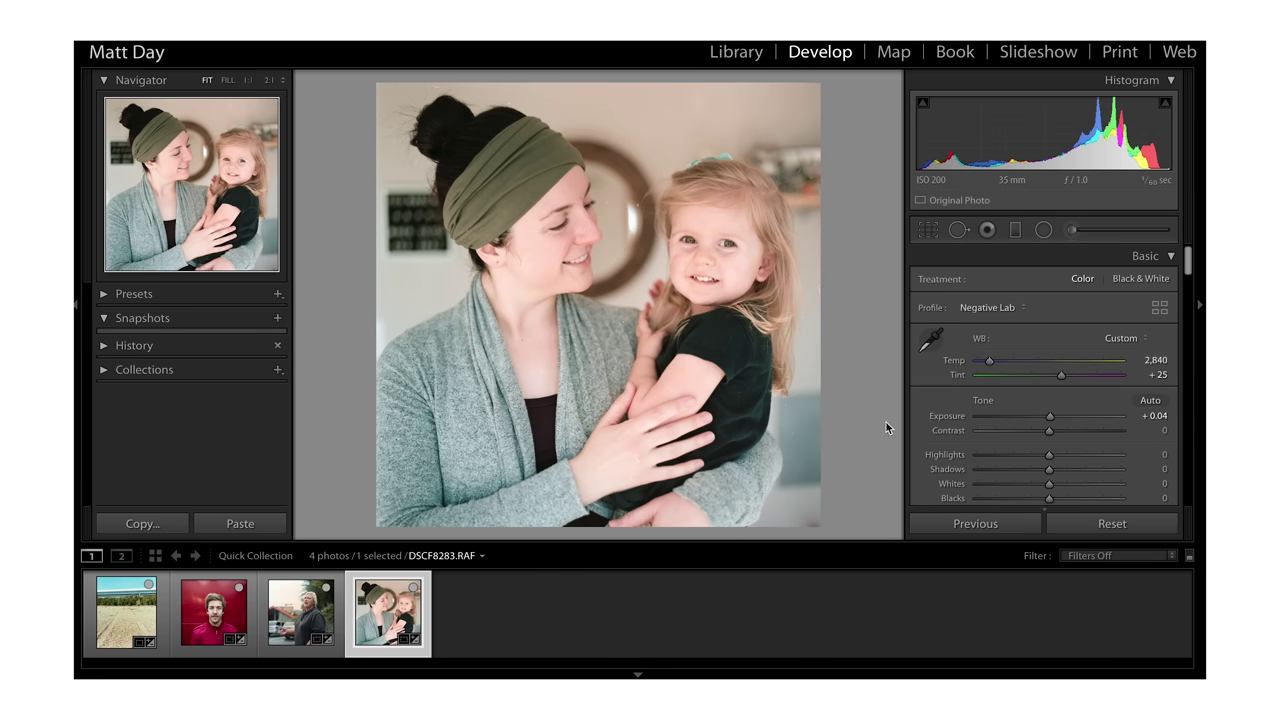
Review the four converted photos one after another, ending on the bridge landscape DSCF8269.RAF.
{"action": "key", "text": "Left"}
{"action": "key", "text": "Right"}
{"action": "key", "text": "Left"}
{"action": "key", "text": "Left"}
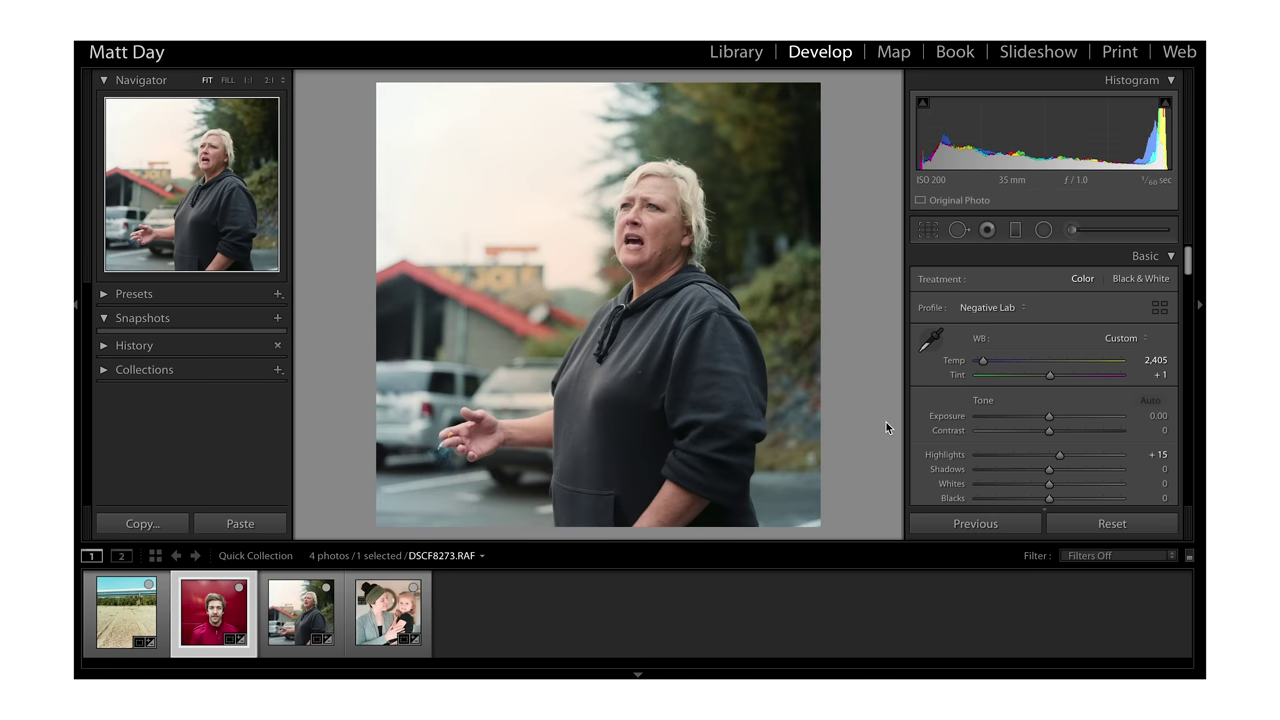
{"action": "key", "text": "Left"}
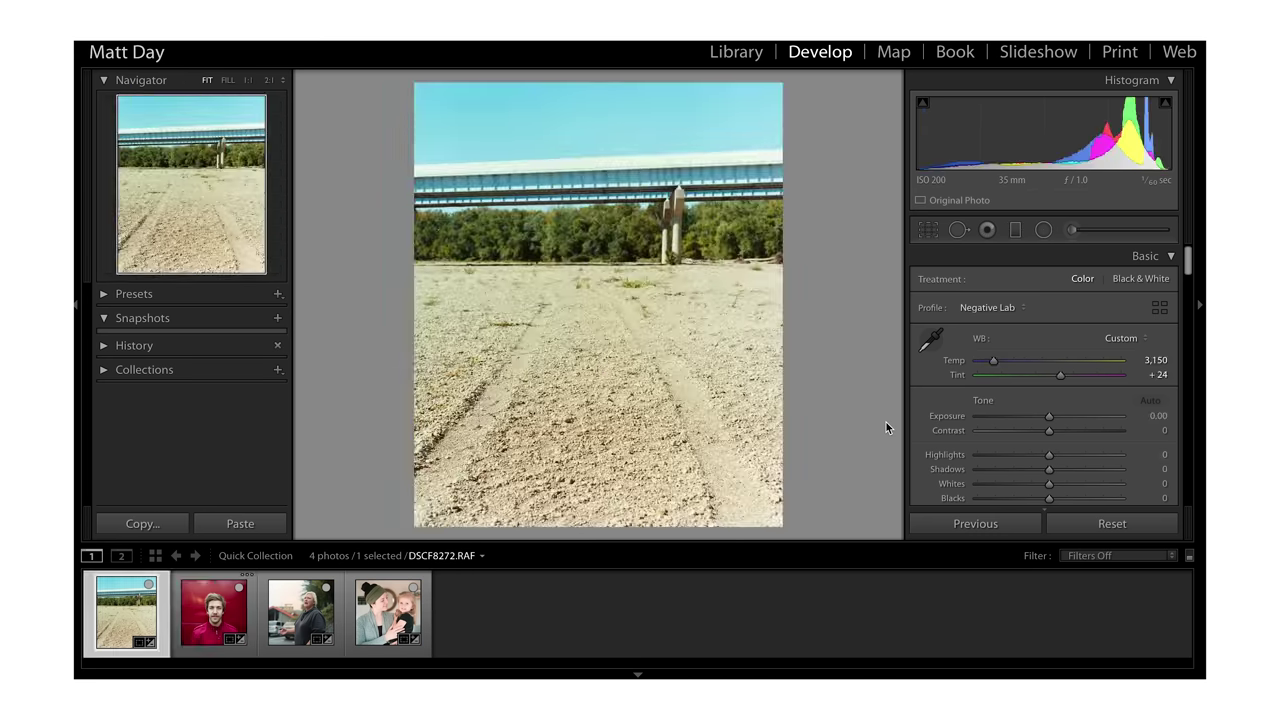
{"action": "key", "text": "Right"}
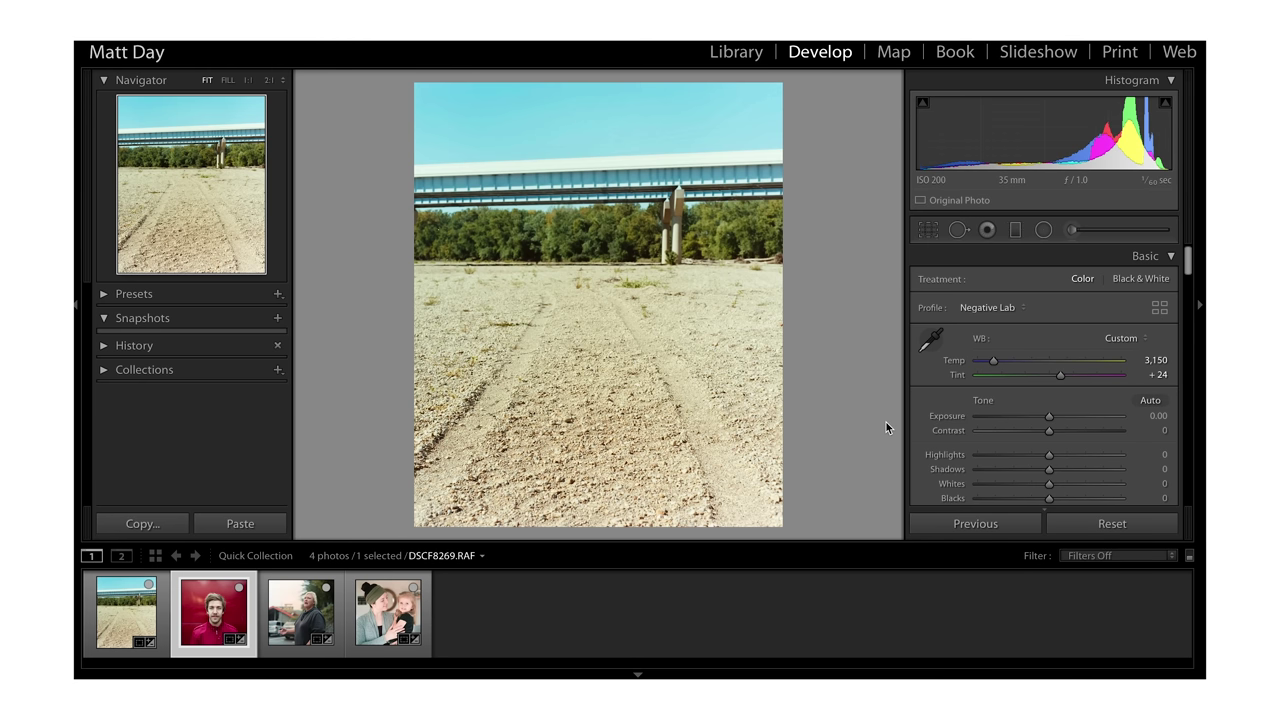
{"action": "key", "text": "Right"}
{"action": "key", "text": "Right"}
{"action": "key", "text": "Left"}
{"action": "key", "text": "Left"}
{"action": "key", "text": "Left"}
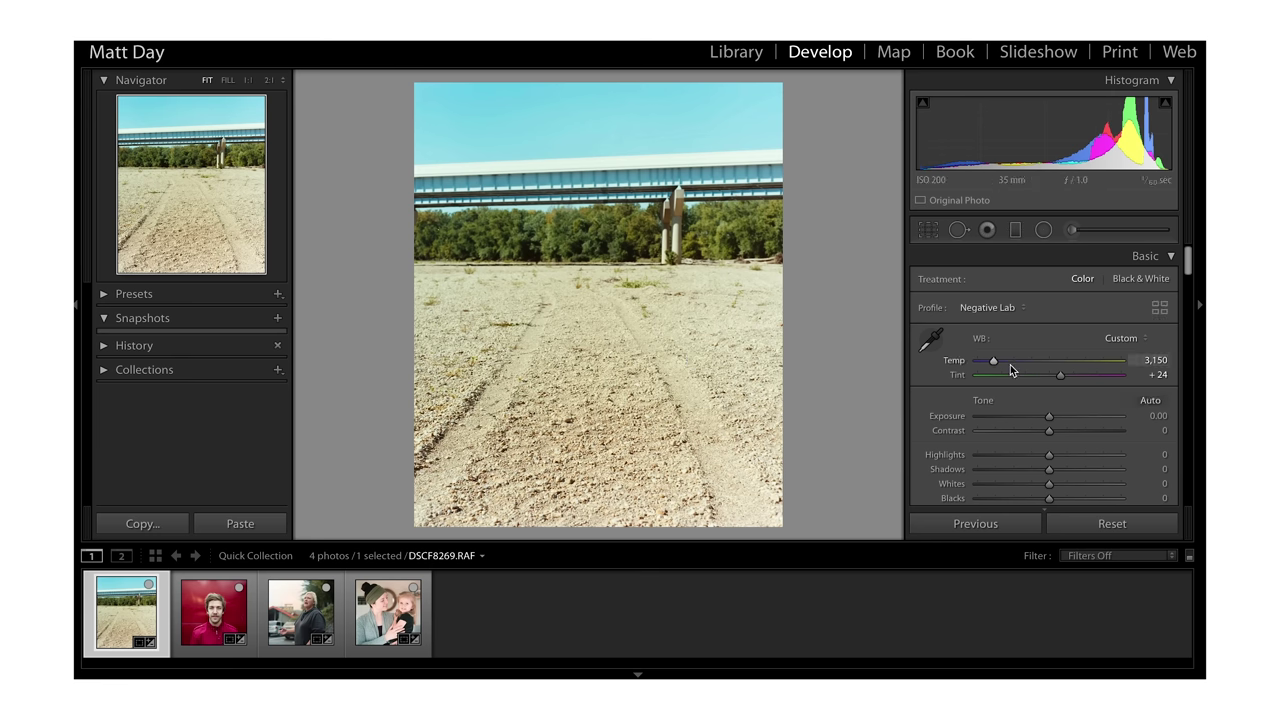
Set the bridge landscape's temperature to 3,250 and its tint to +19.
{"action": "key", "text": "Up"}
{"action": "key", "text": "Up"}
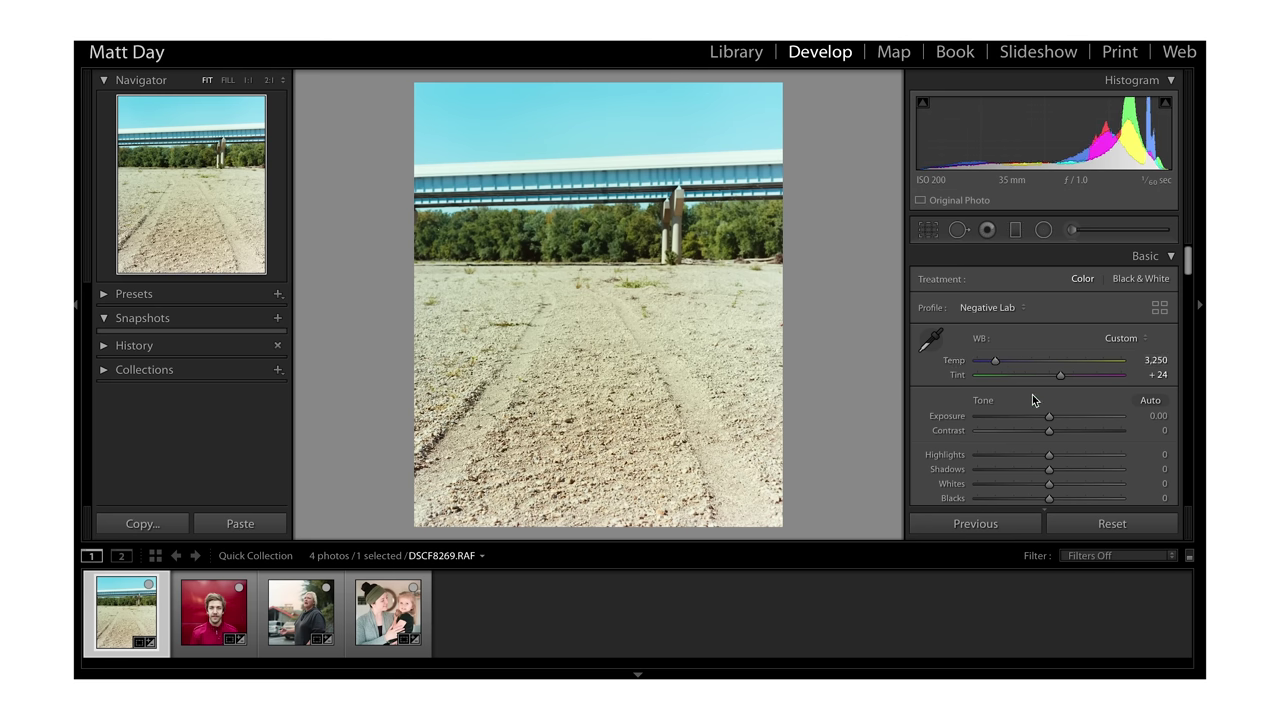
{"action": "key", "text": "Down"}
{"action": "key", "text": "Down"}
{"action": "key", "text": "Down"}
{"action": "key", "text": "Down"}
{"action": "key", "text": "Down"}
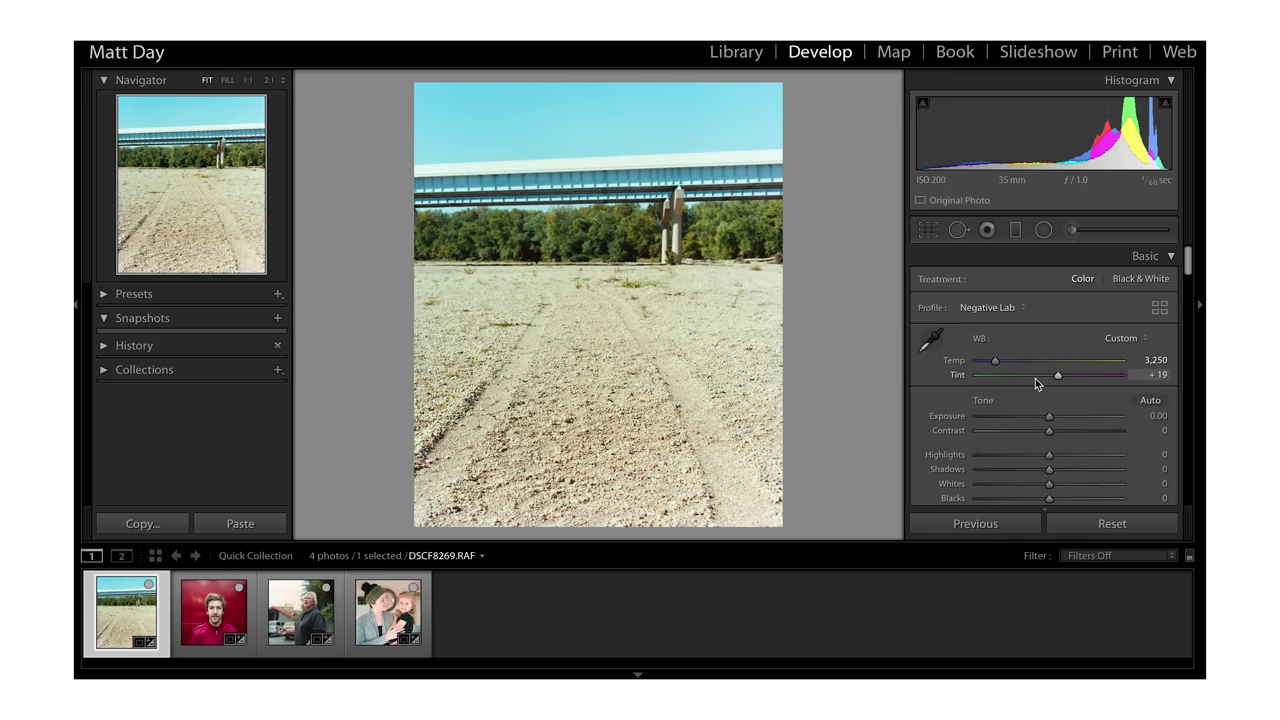
Page back and forth through all four photos to compare the adjusted bridge landscape's color with the portraits.
{"action": "key", "text": "Right"}
{"action": "key", "text": "Right"}
{"action": "key", "text": "Right"}
{"action": "key", "text": "Left"}
{"action": "key", "text": "Left"}
{"action": "key", "text": "Left"}
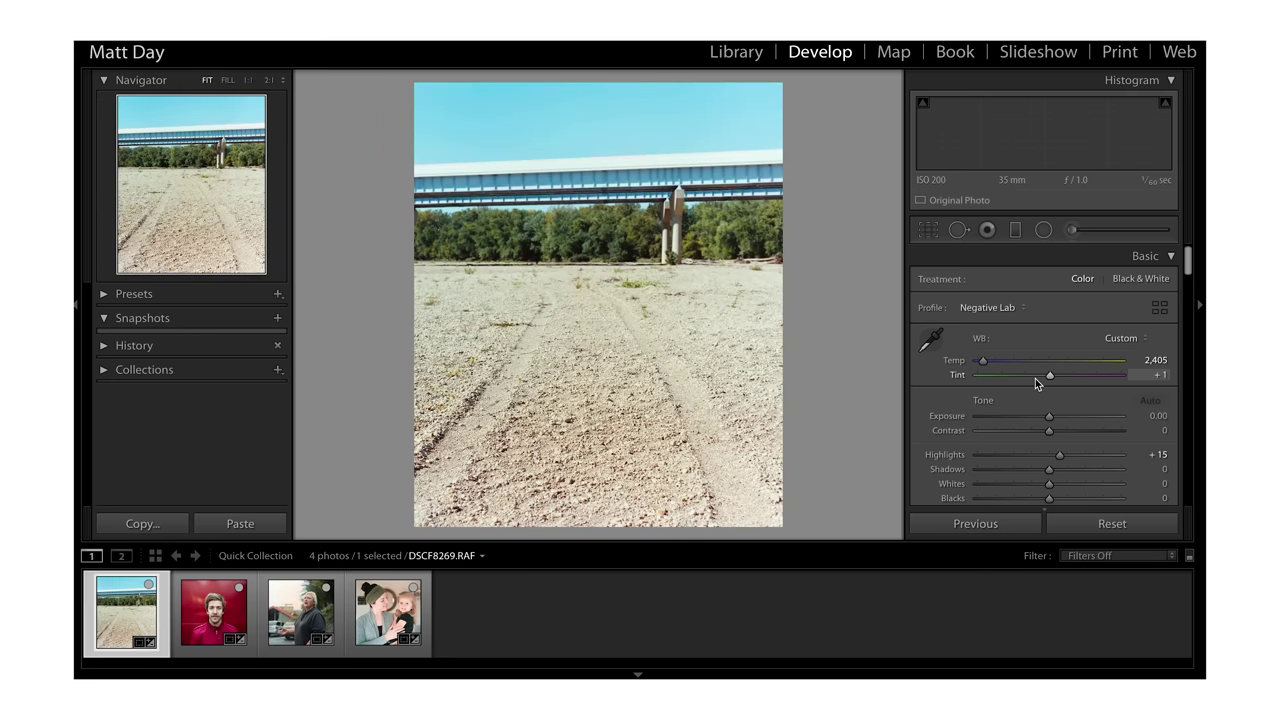
{"action": "key", "text": "Right"}
{"action": "key", "text": "Right"}
{"action": "key", "text": "Right"}
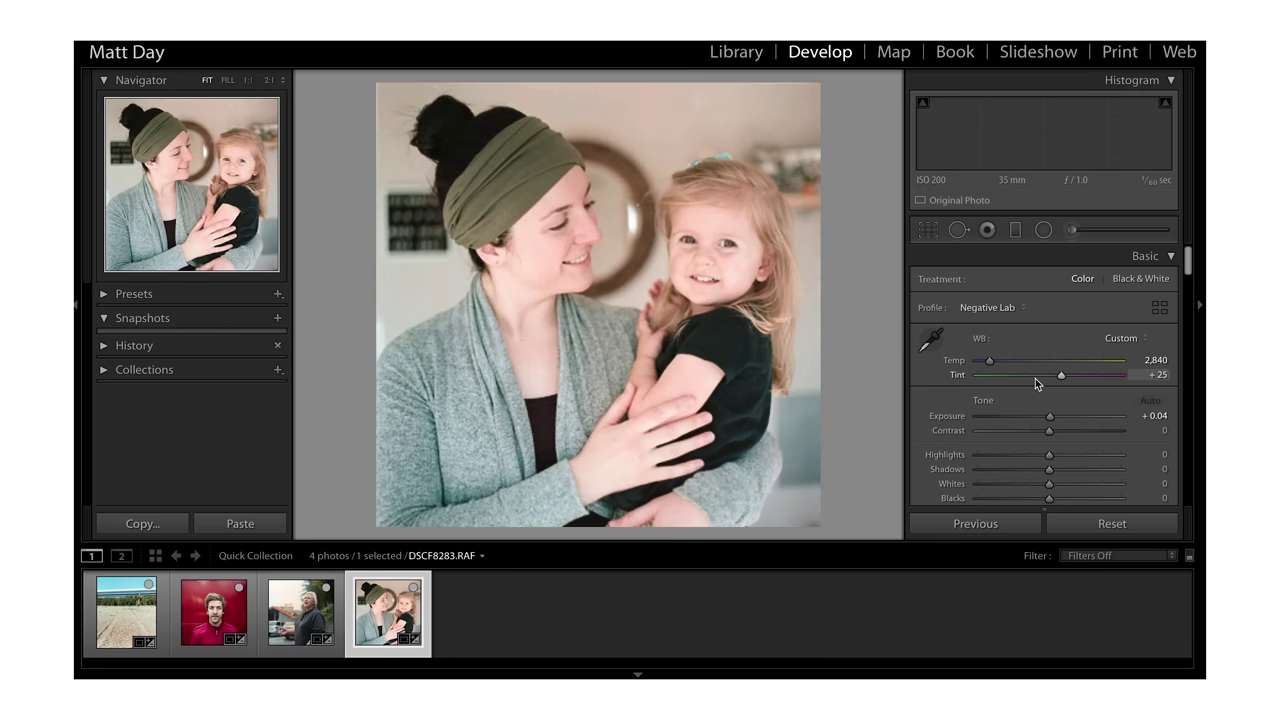
{"action": "key", "text": "Left"}
{"action": "key", "text": "Left"}
{"action": "key", "text": "Left"}
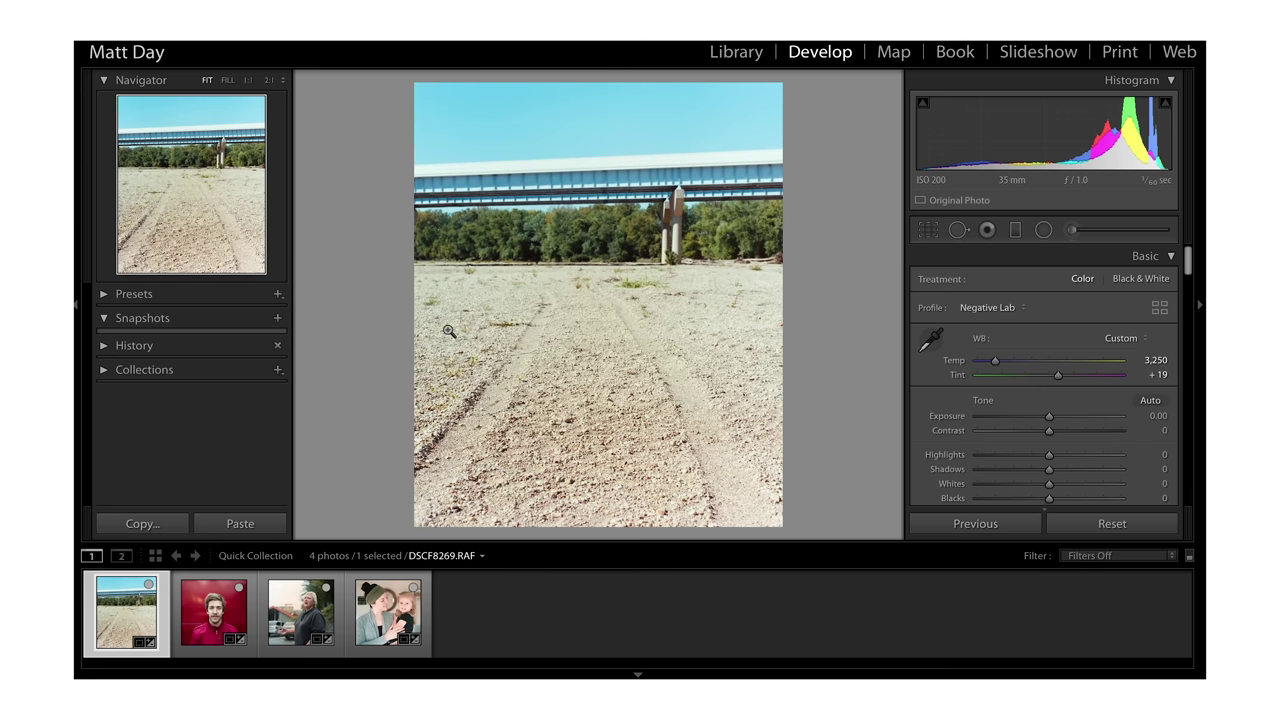
{"action": "key", "text": "Right"}
{"action": "key", "text": "Right"}
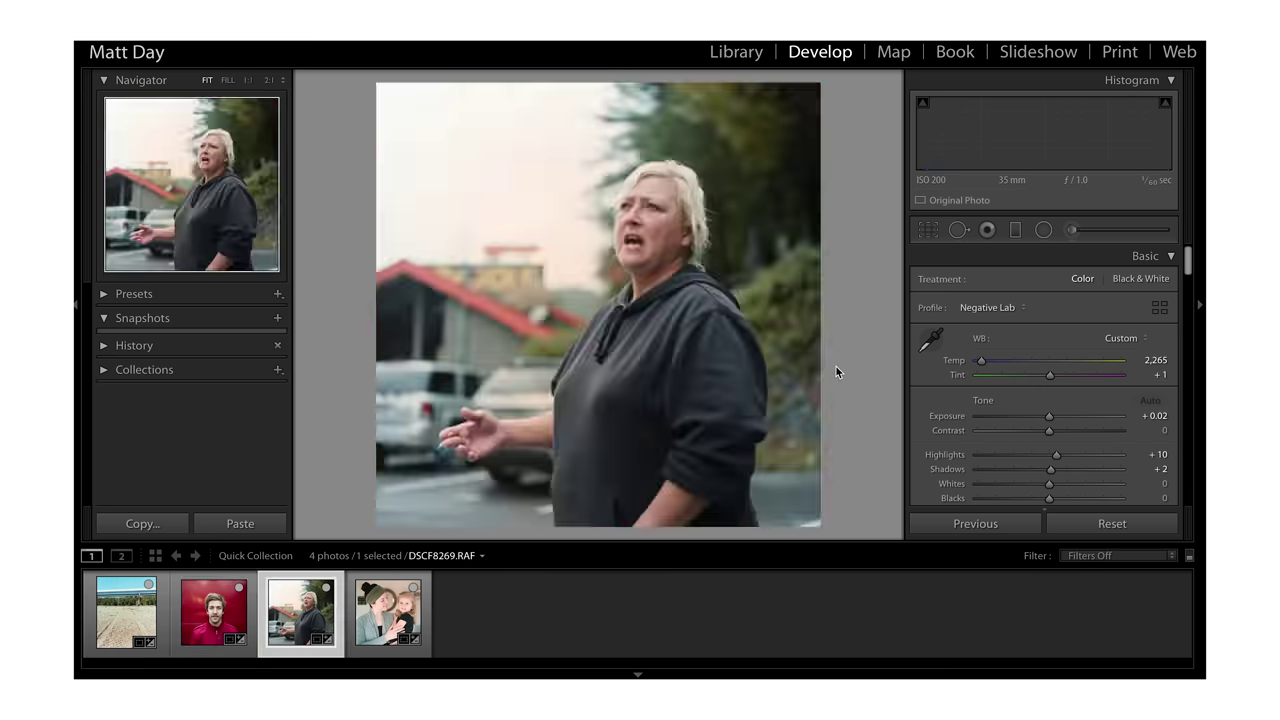
{"action": "key", "text": "Right"}
{"action": "key", "text": "Left"}
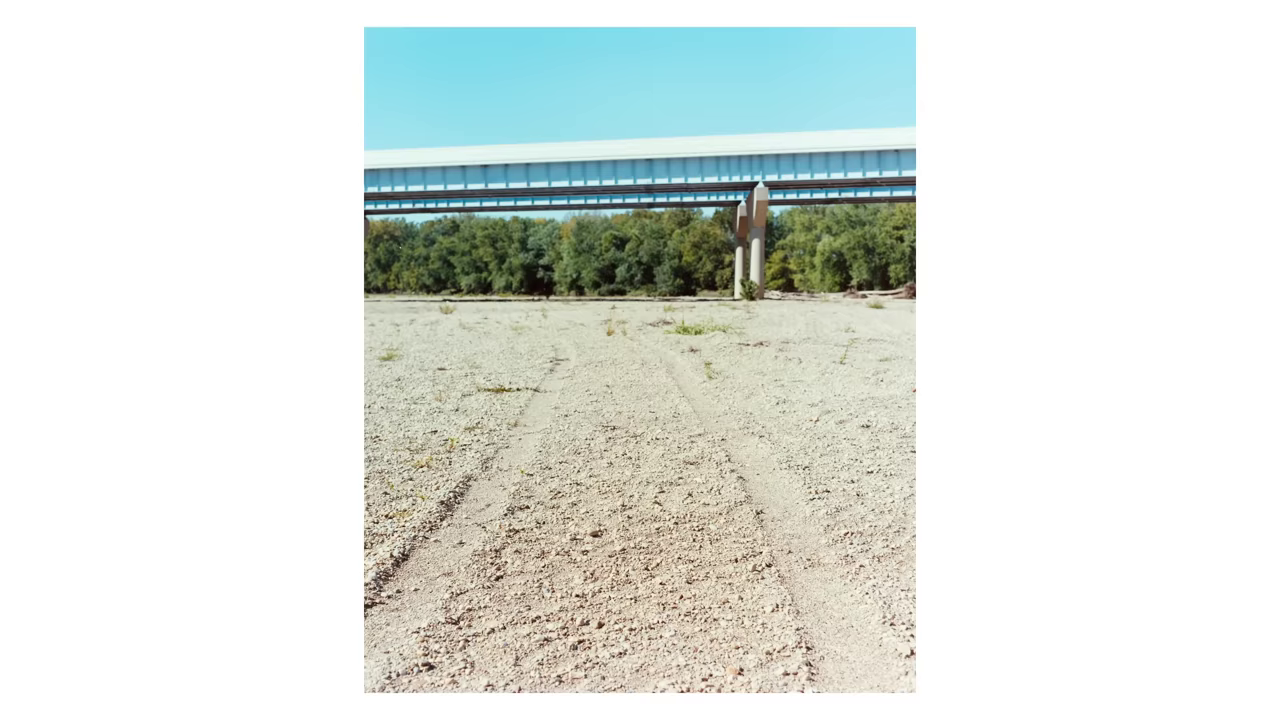